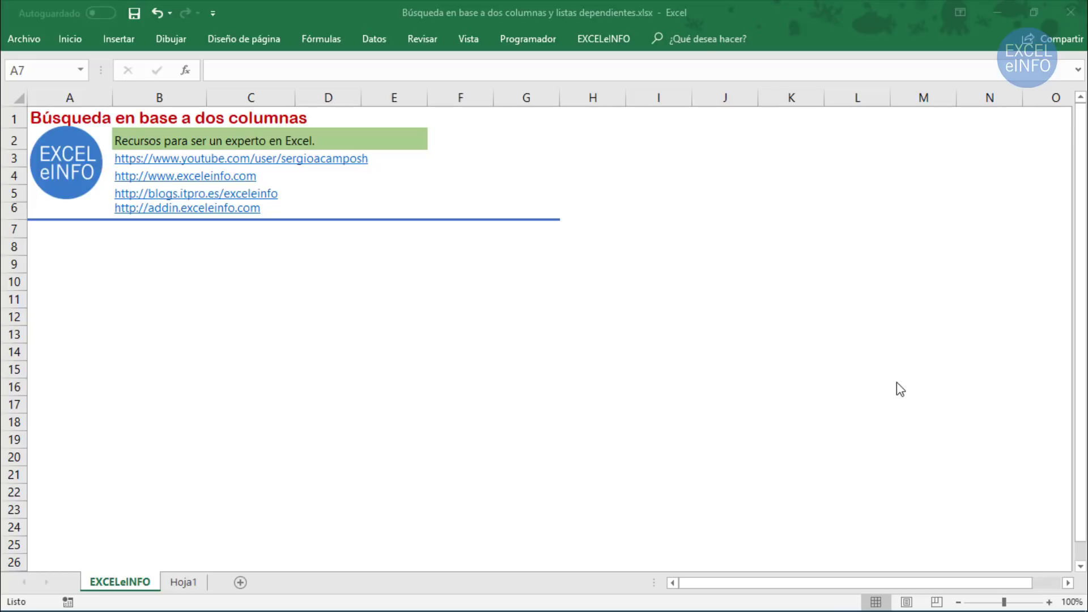
# On Hoja1, highlight the MARCA, MODELO, CÓDIGO table in E1:G15 and its MARCA and CÓDIGO columns
pyautogui.click(74, 233)
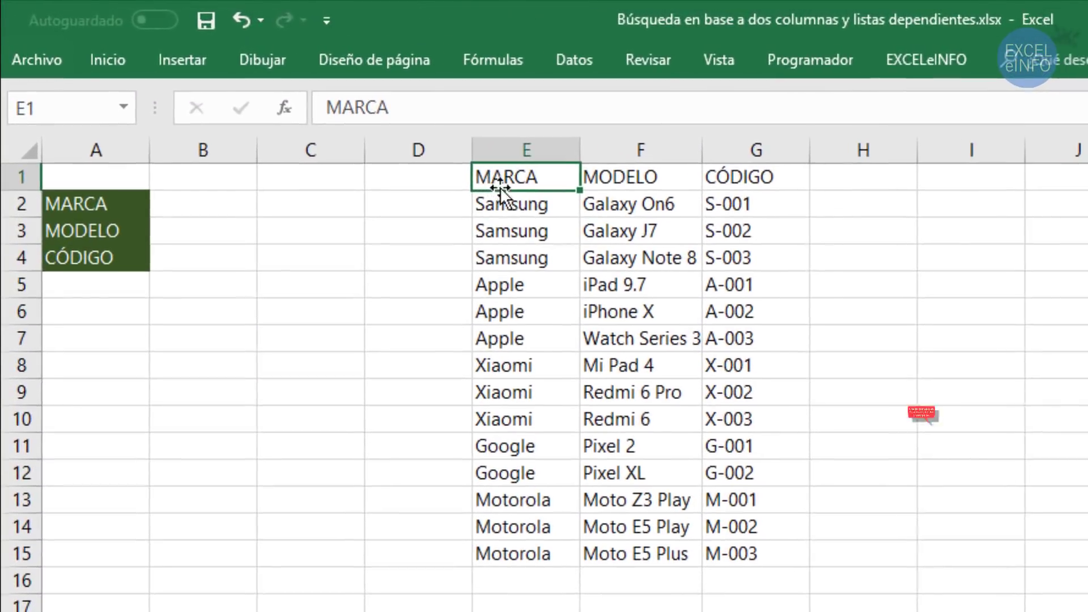
pyautogui.moveTo(397, 148); pyautogui.dragTo(595, 445)
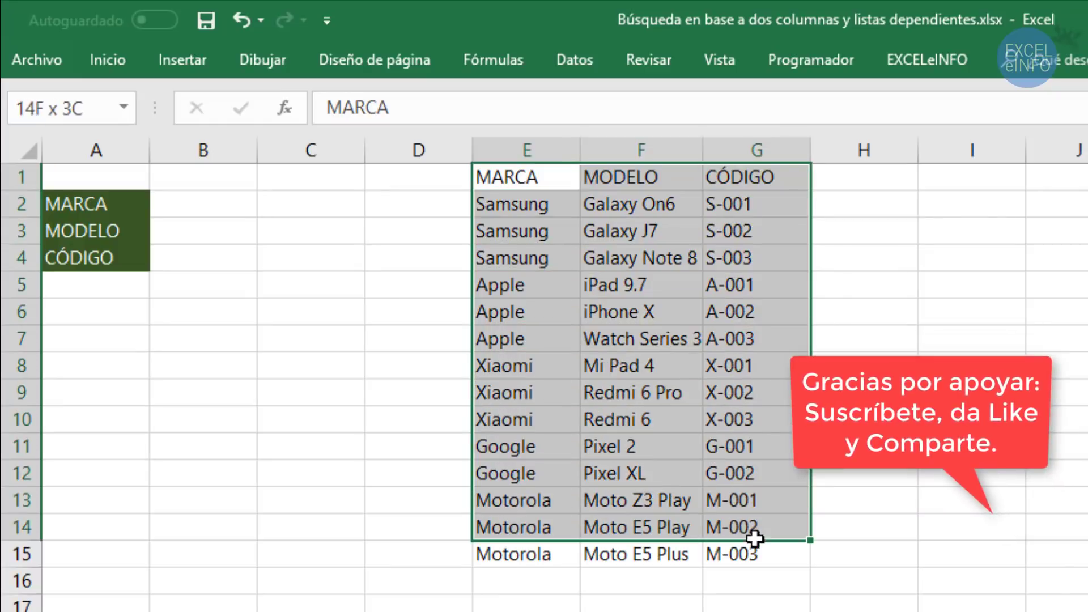
pyautogui.moveTo(532, 176); pyautogui.dragTo(530, 578)
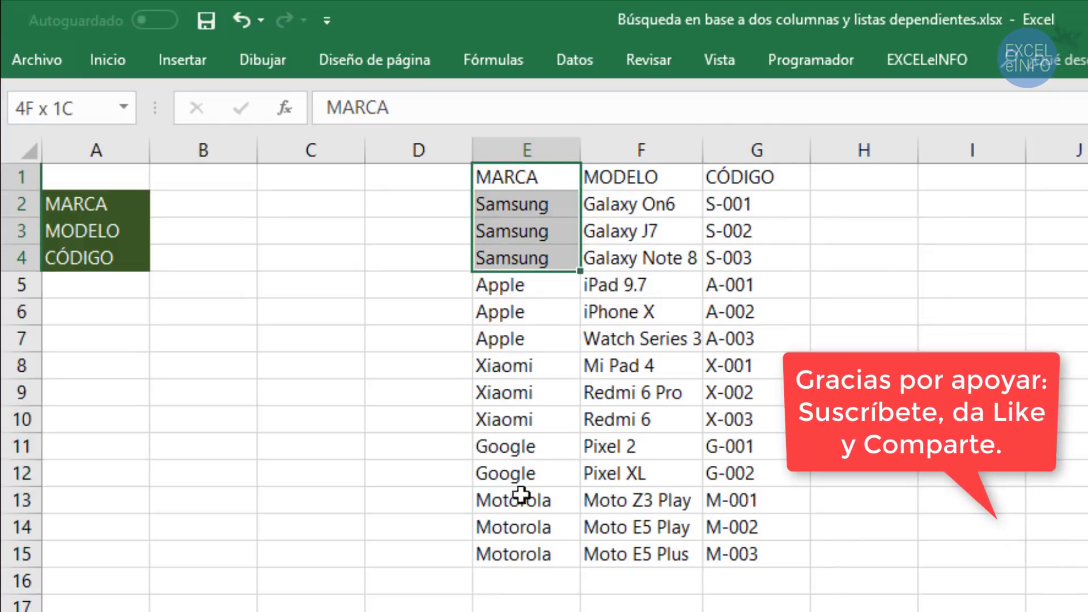
pyautogui.click(787, 169)
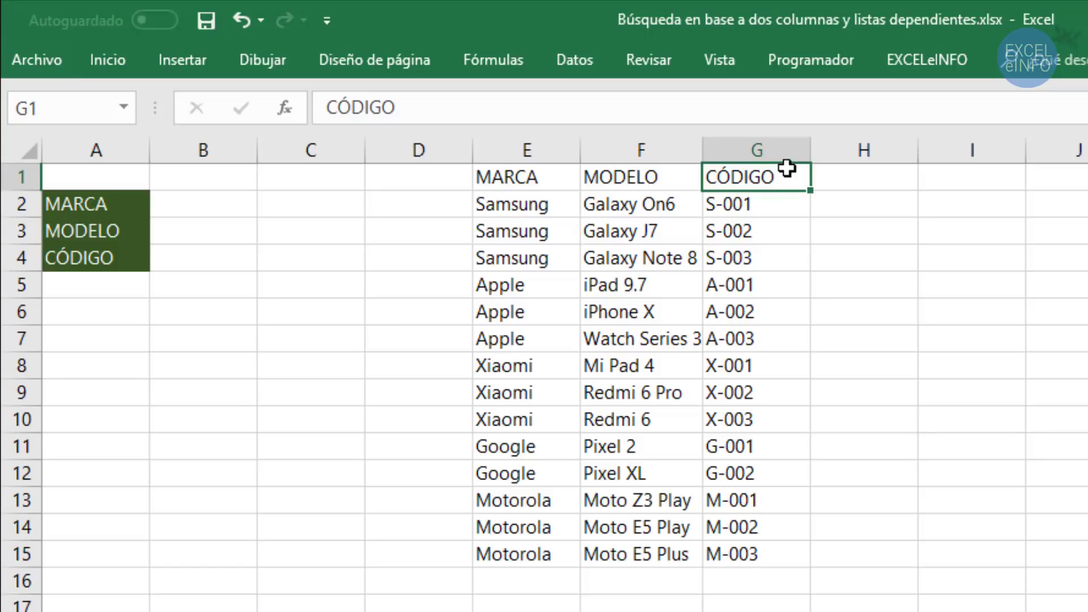
pyautogui.moveTo(786, 169); pyautogui.dragTo(760, 547)
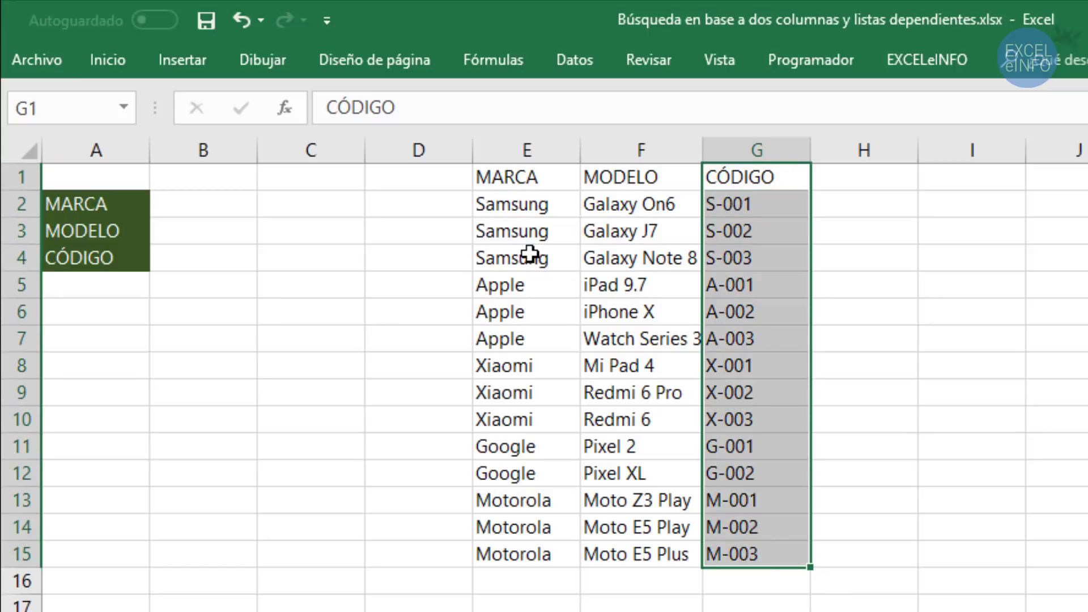
# Point out sample entries like Xiaomi, code S-001 and Samsung Galaxy J7, then select cell B2
pyautogui.click(517, 204)
pyautogui.click(522, 395)
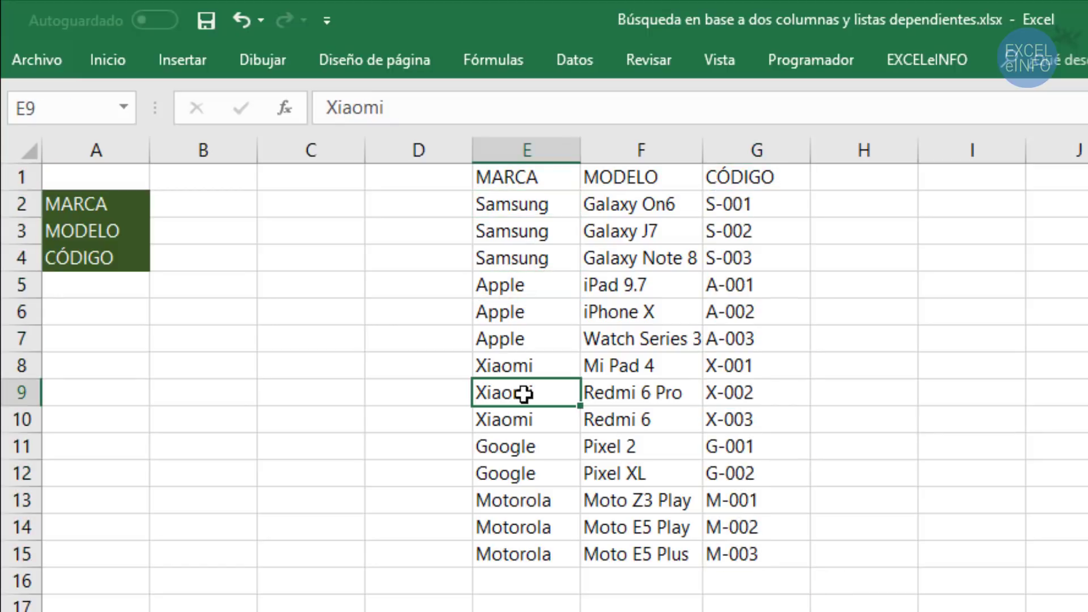
pyautogui.click(621, 201)
pyautogui.click(634, 284)
pyautogui.click(627, 340)
pyautogui.click(765, 197)
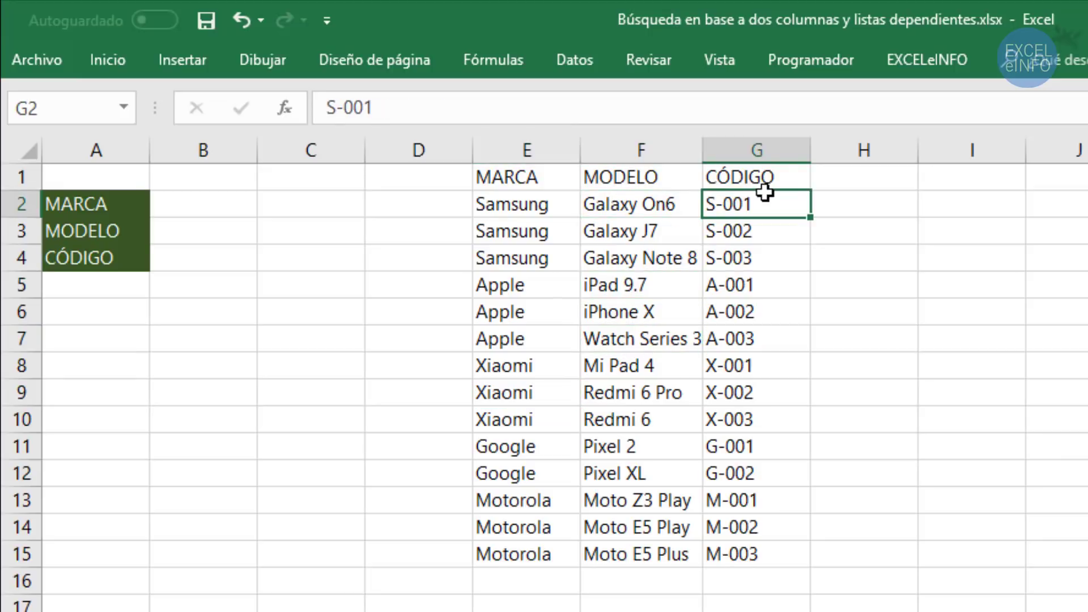
pyautogui.click(541, 233)
pyautogui.click(623, 233)
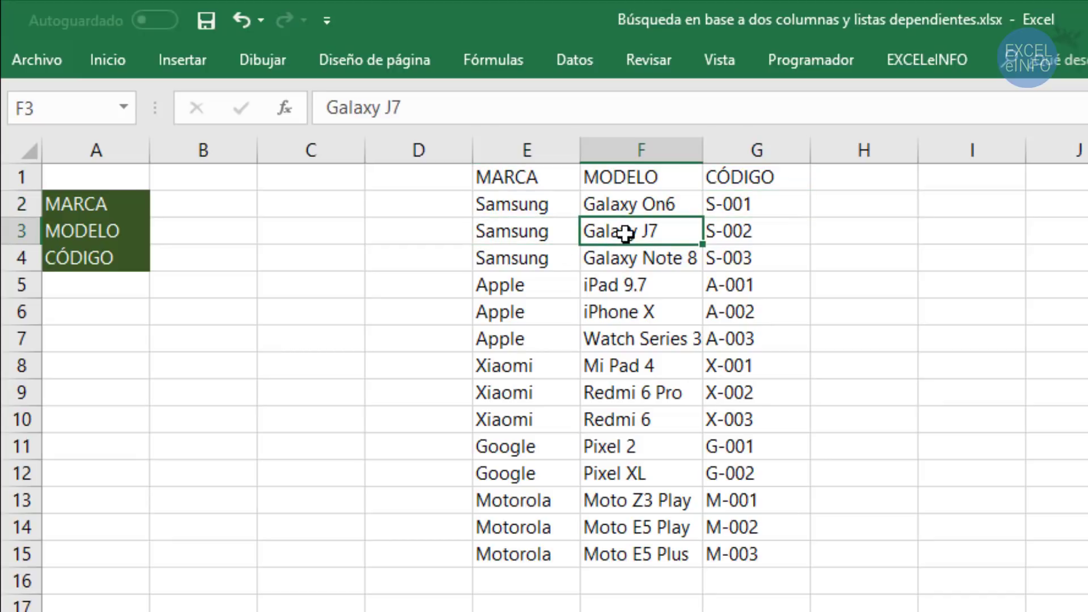
pyautogui.moveTo(542, 228); pyautogui.dragTo(612, 225)
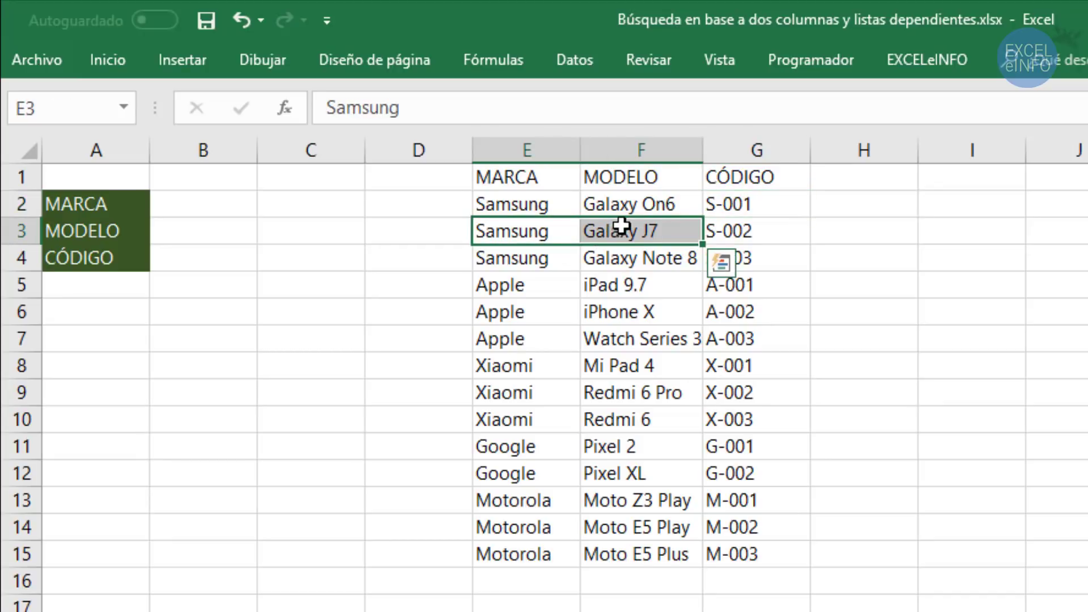
pyautogui.click(236, 205)
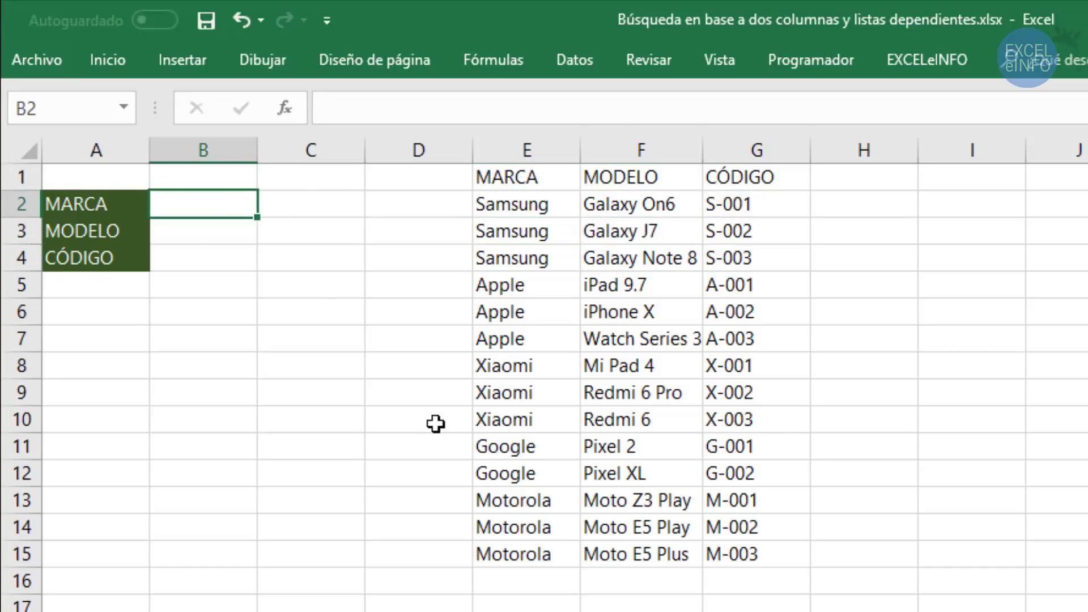
# Enter Apple in B2 and iPhone X in B3
pyautogui.write('App')
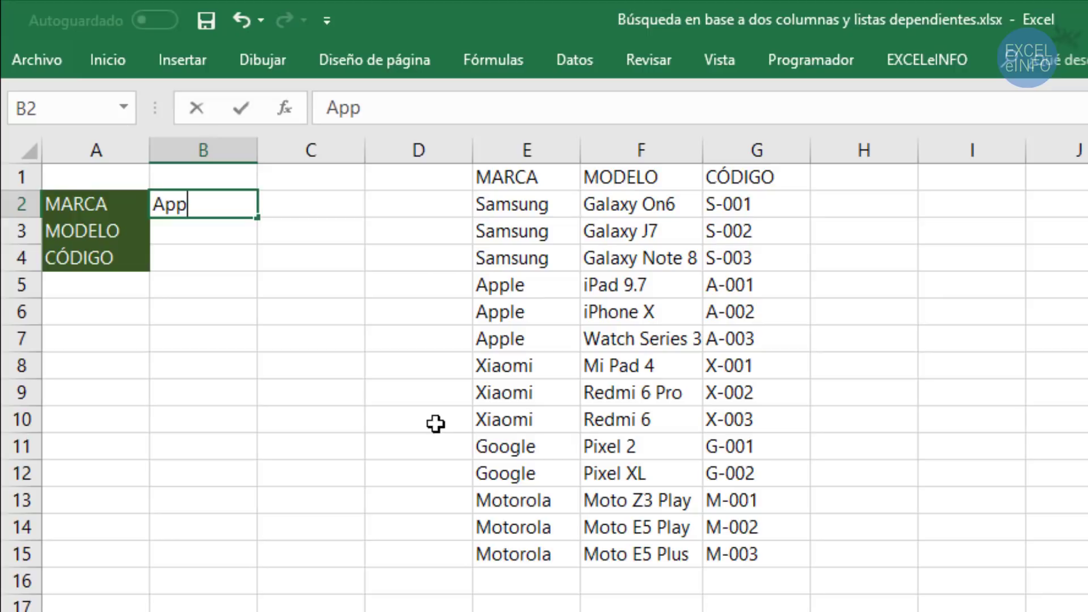
pyautogui.write('le')
pyautogui.press('Return')
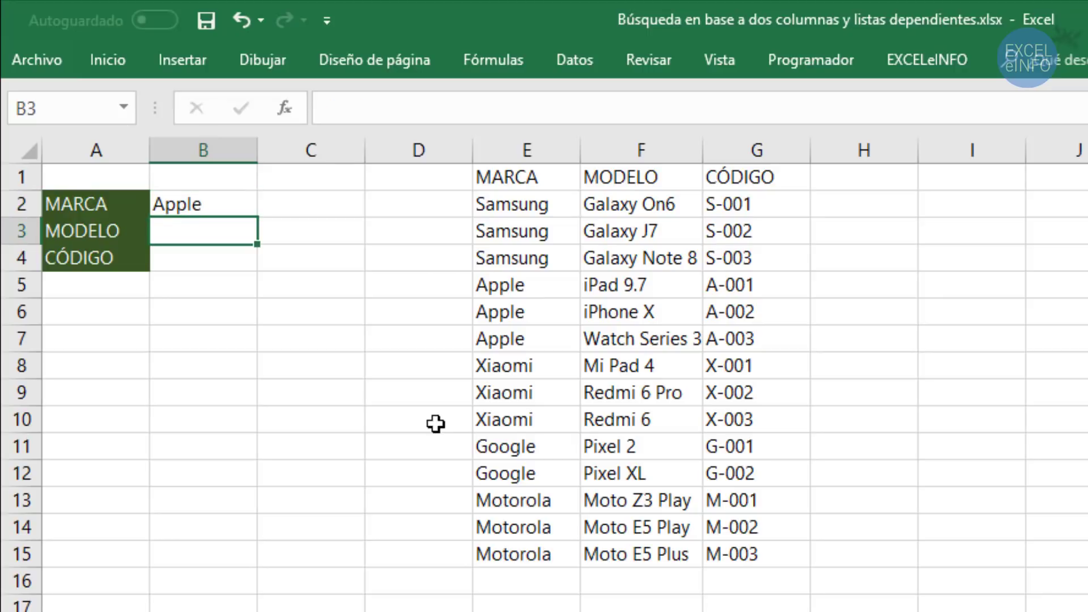
pyautogui.write('iPh')
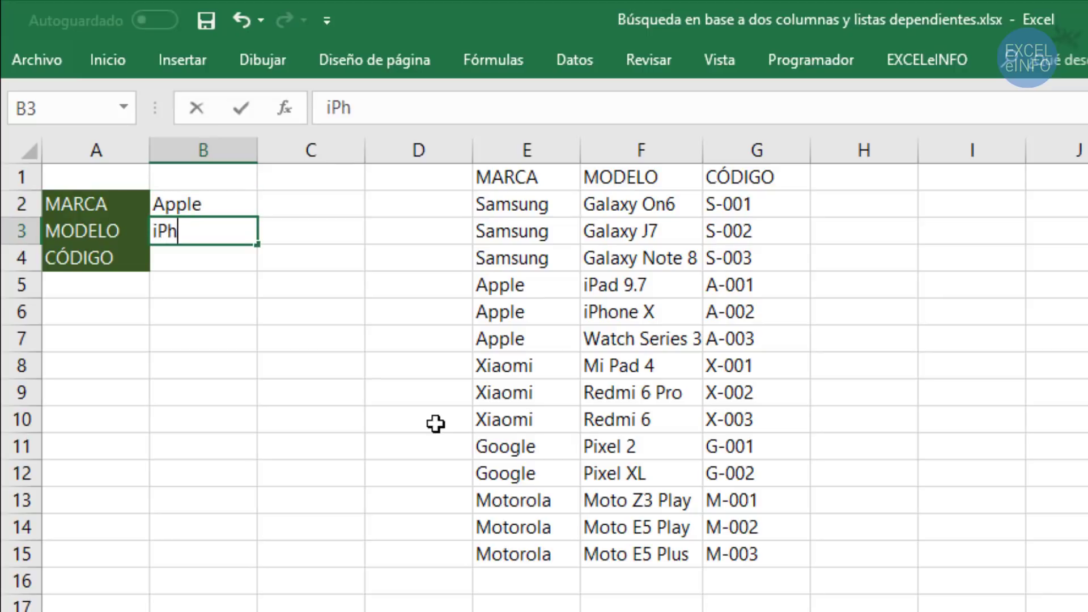
pyautogui.write('one X')
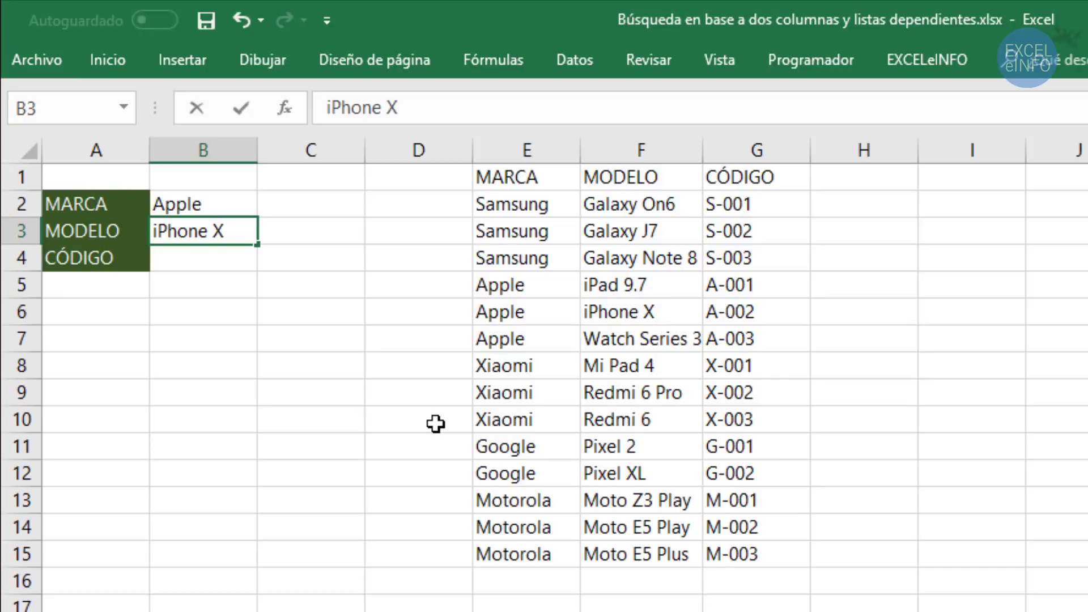
pyautogui.click(217, 259)
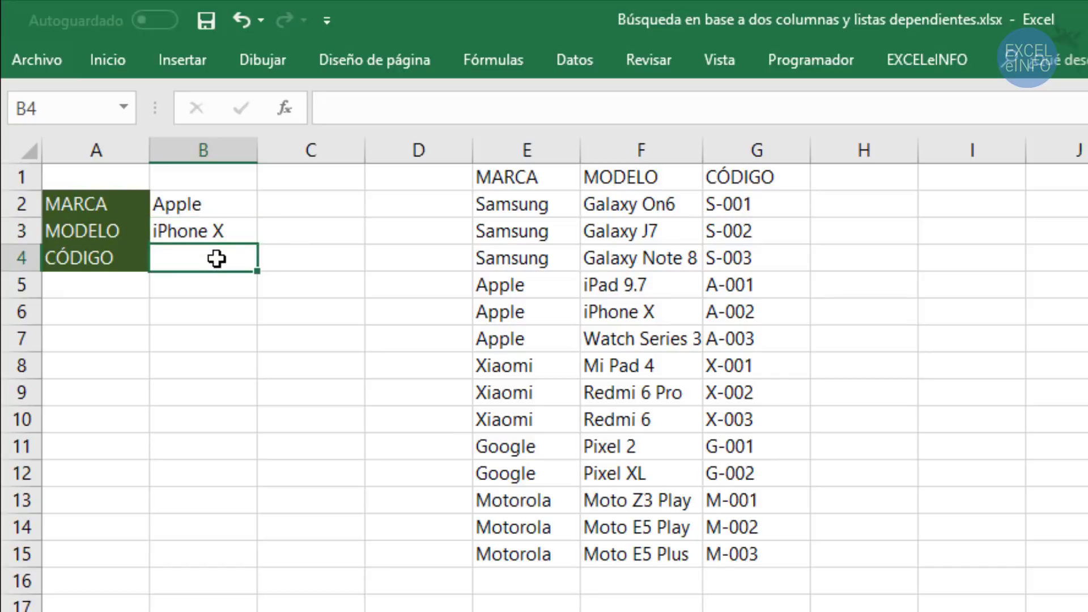
# Highlight the matching Apple iPhone X row and its code A-002 in the table
pyautogui.click(741, 309)
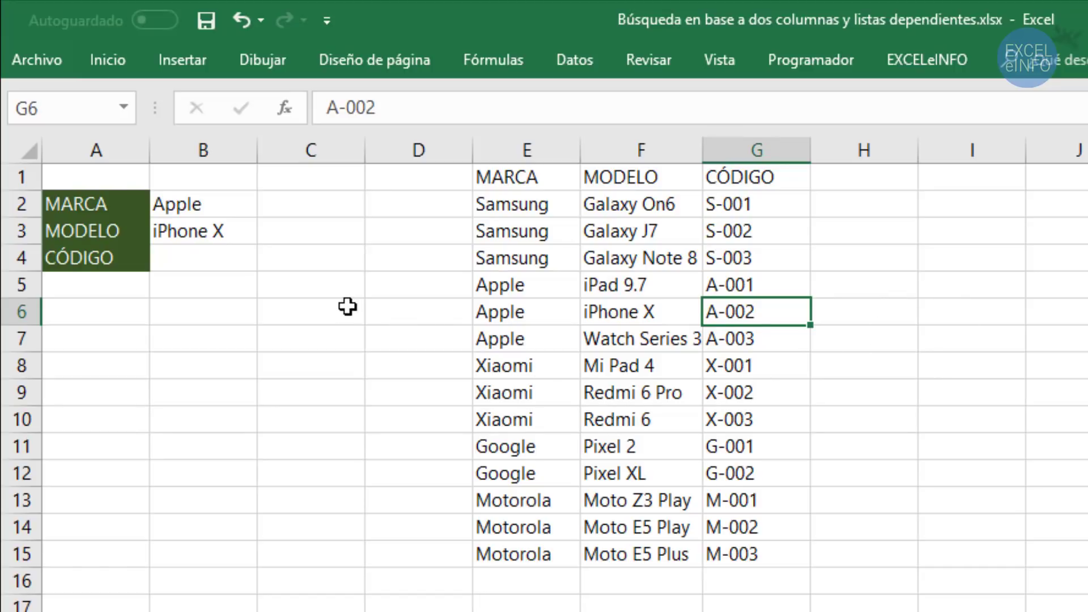
pyautogui.click(521, 311)
pyautogui.keyDown('ctrl'); pyautogui.click(668, 304); pyautogui.keyUp('ctrl')
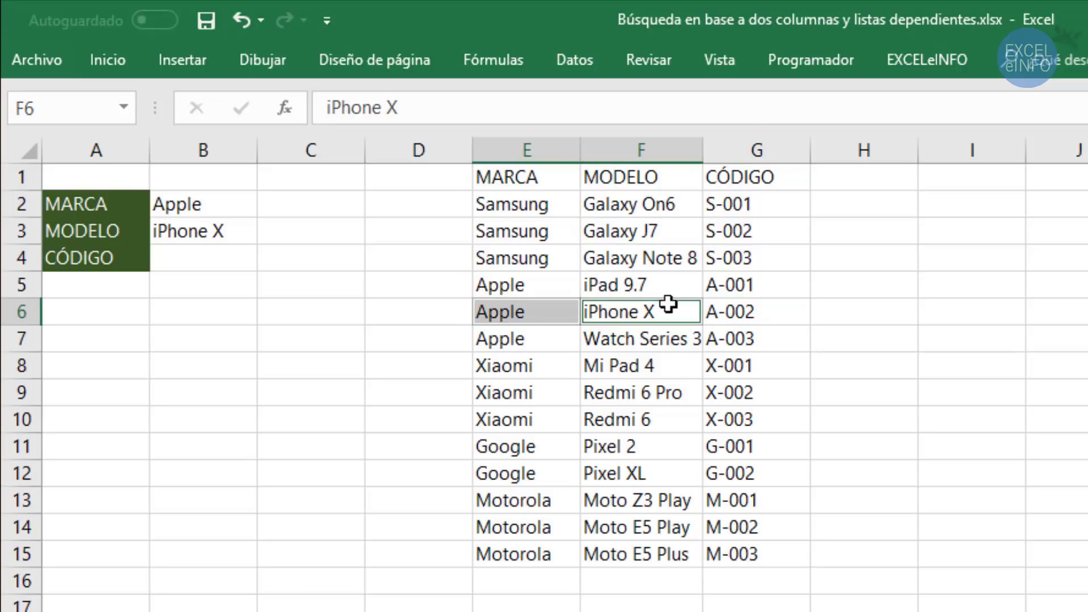
pyautogui.click(221, 261)
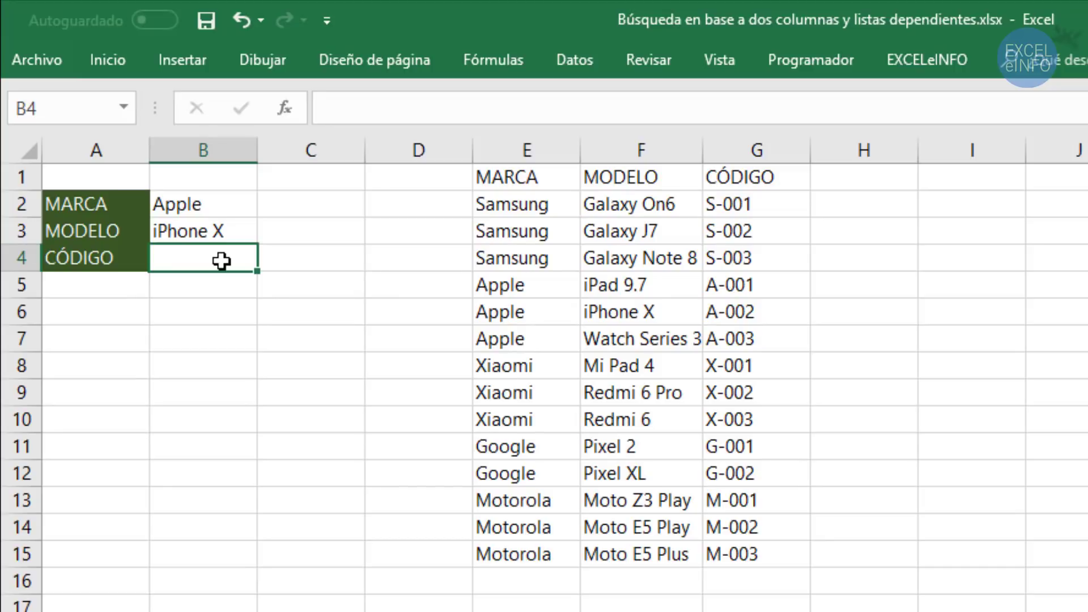
pyautogui.press('Down')
pyautogui.press('Down')
# Enter =INDICE(E1:E15,2,1) in B6
pyautogui.write('=')
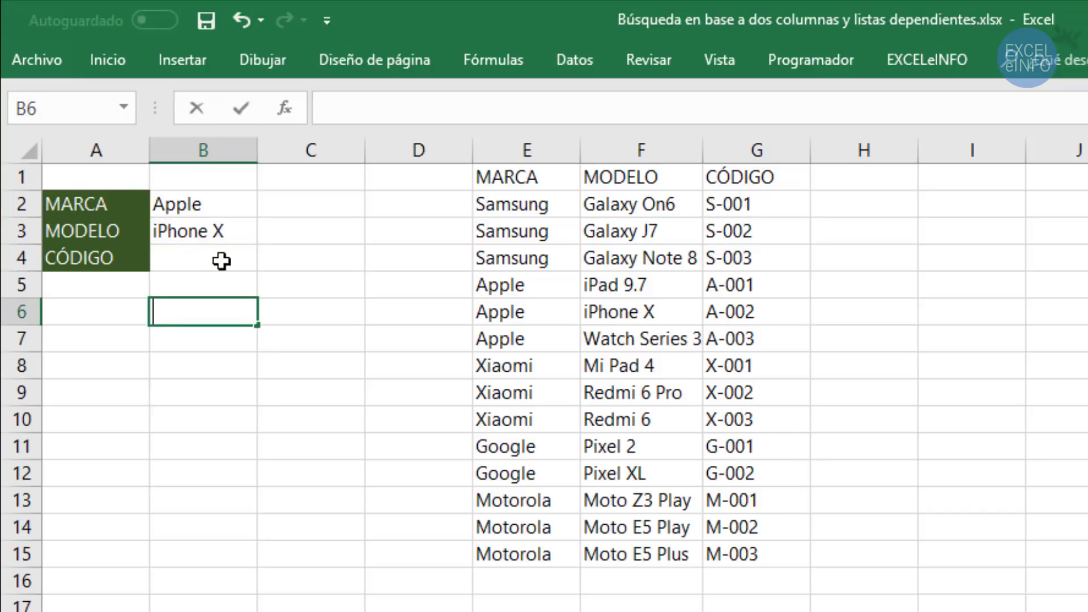
pyautogui.write('IN')
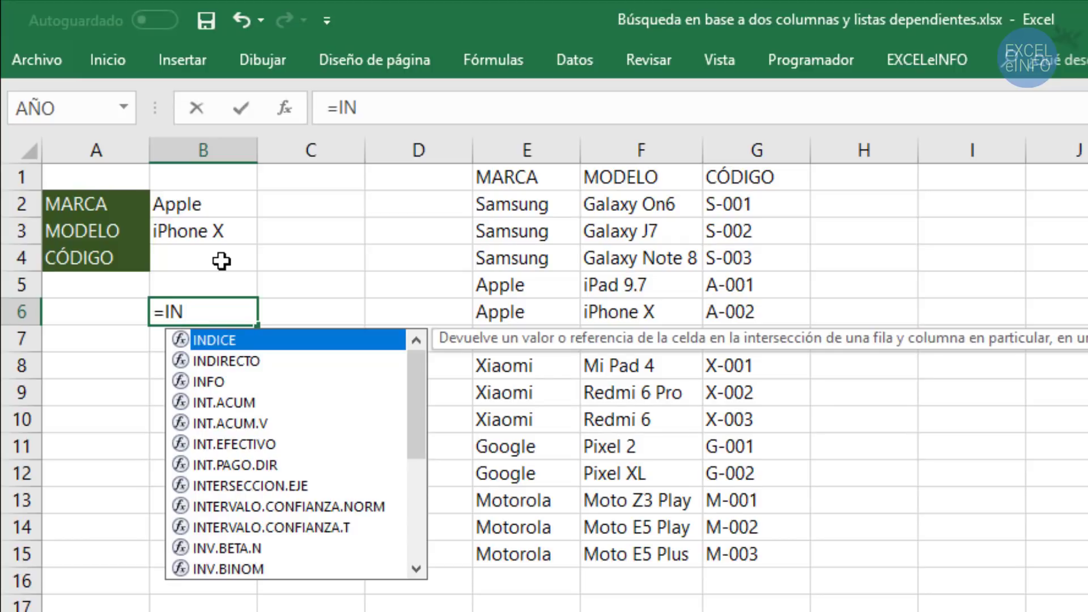
pyautogui.press('Tab')
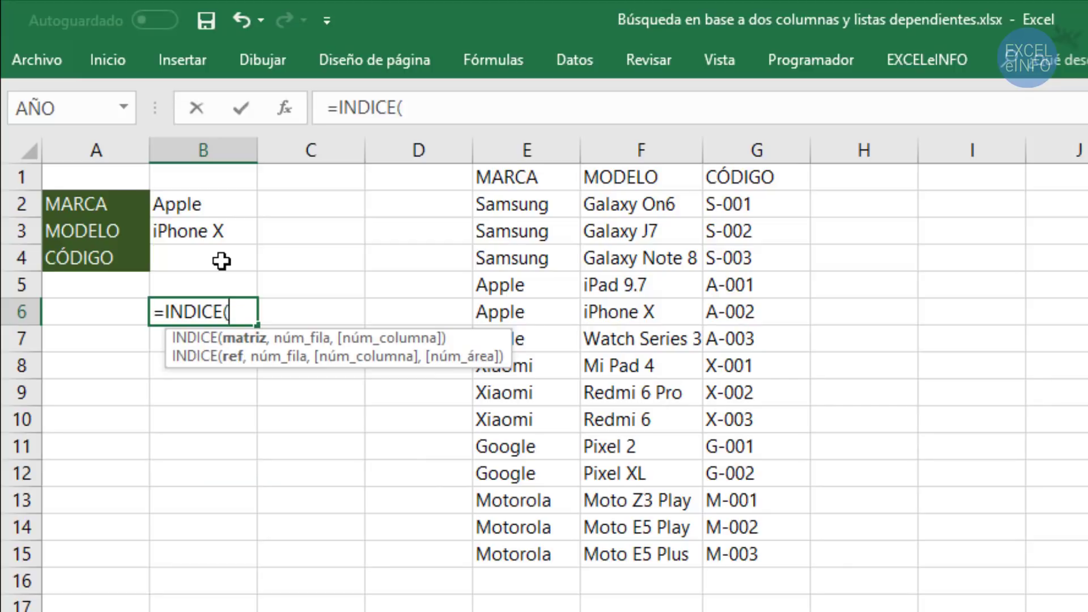
pyautogui.press('Right')
pyautogui.press('Right')
pyautogui.press('Right')
pyautogui.press('Up')
pyautogui.press('Up')
pyautogui.press('Up')
pyautogui.press('Up')
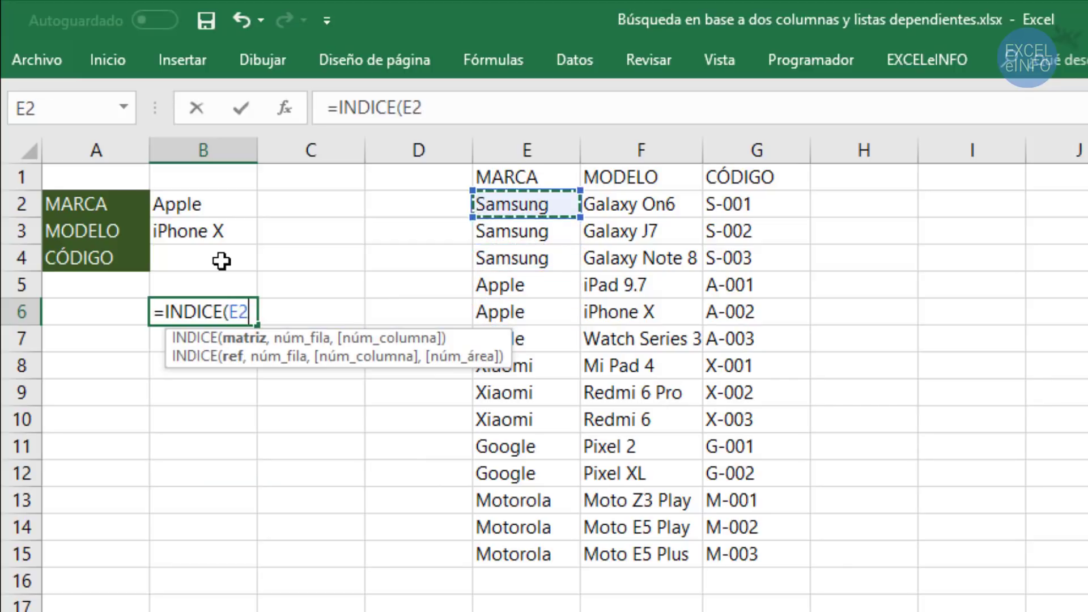
pyautogui.press('Up')
pyautogui.hotkey('ctrl', 'shift', 'Down')
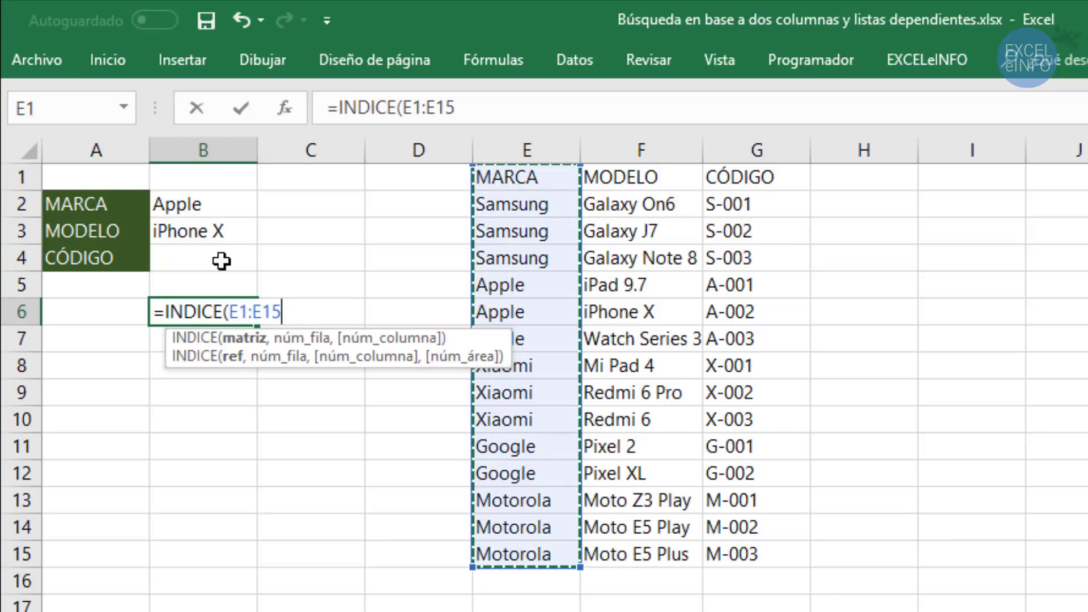
pyautogui.write(',')
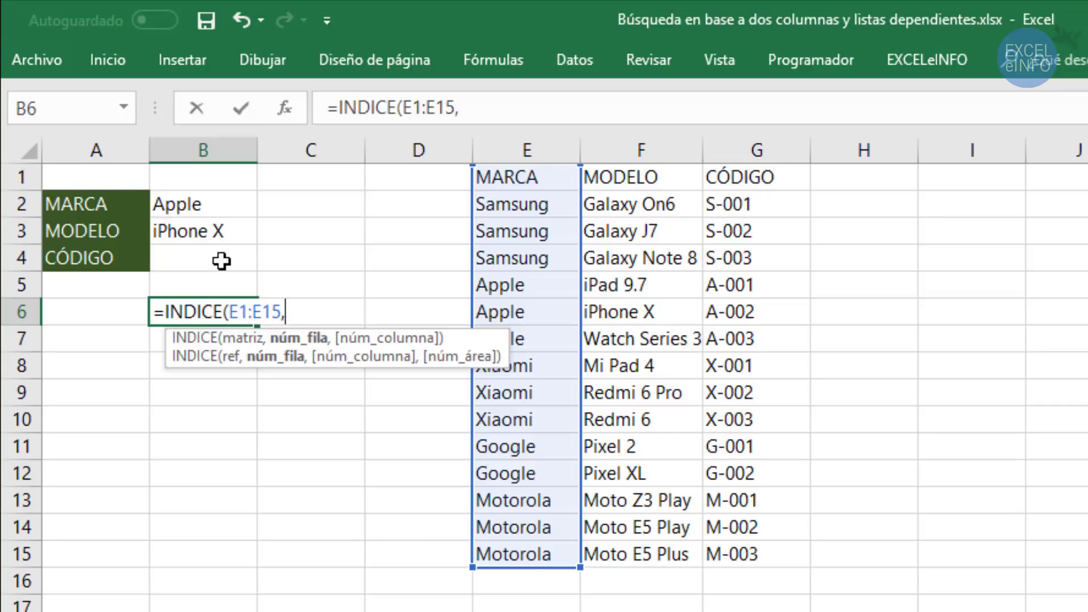
pyautogui.write('2,')
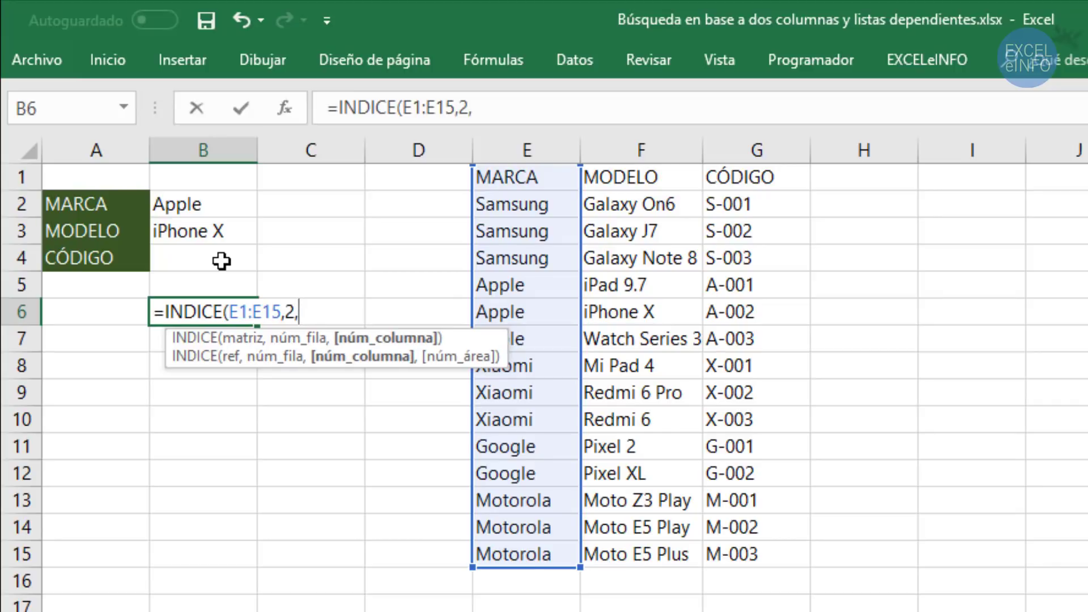
pyautogui.write('1)')
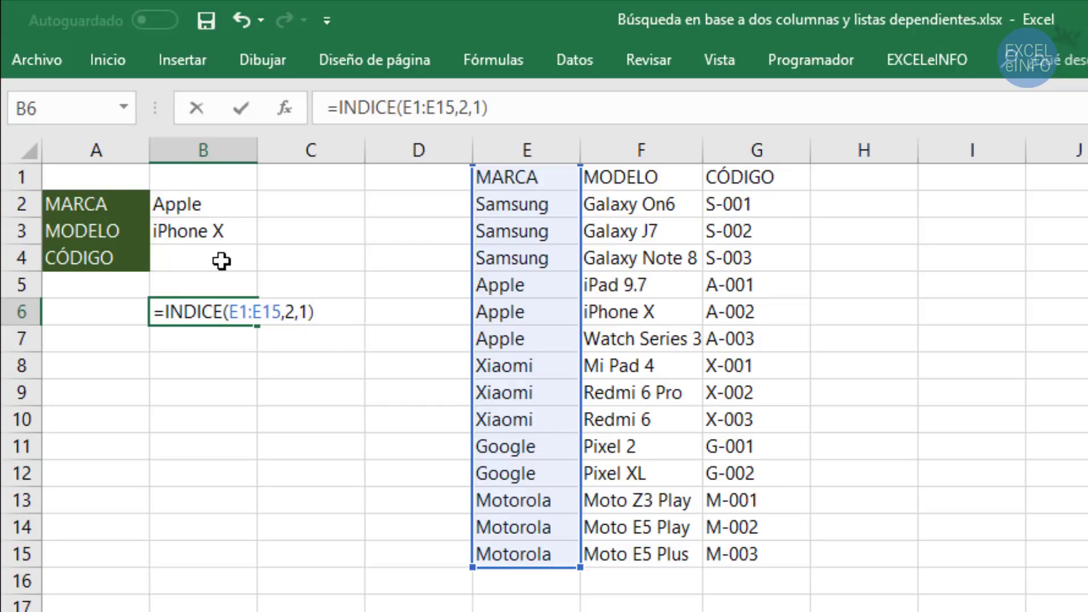
pyautogui.press('Return')
# Compare B6's Samsung result with E2 and review the INDICE formula without changing it
pyautogui.press('Up')
pyautogui.press('Right')
pyautogui.press('Left')
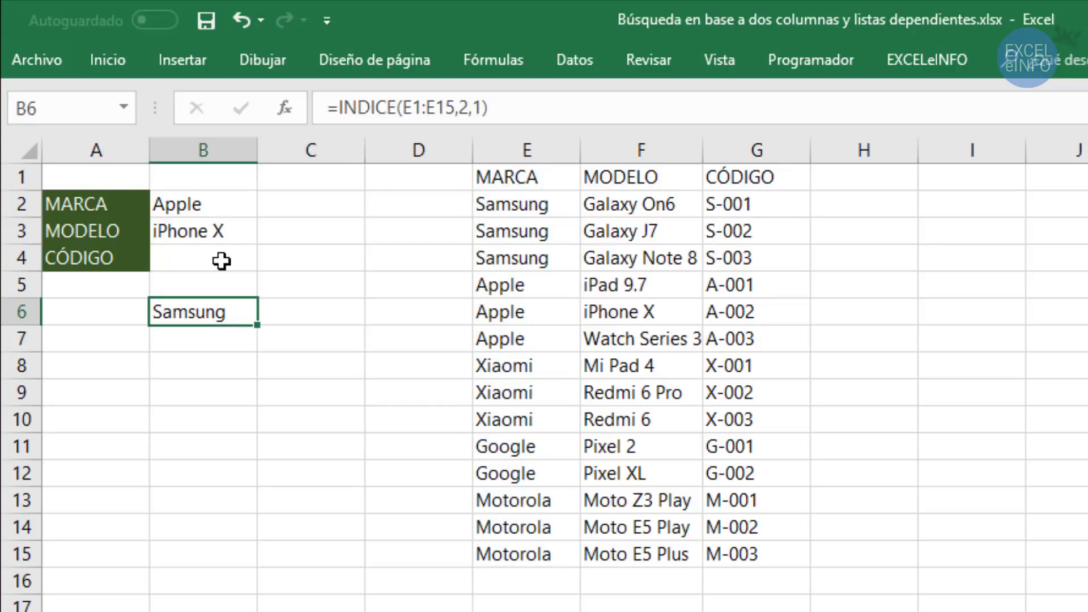
pyautogui.press('Right')
pyautogui.press('Right')
pyautogui.press('Up')
pyautogui.press('Up')
pyautogui.press('Up')
pyautogui.press('Right')
pyautogui.press('Up')
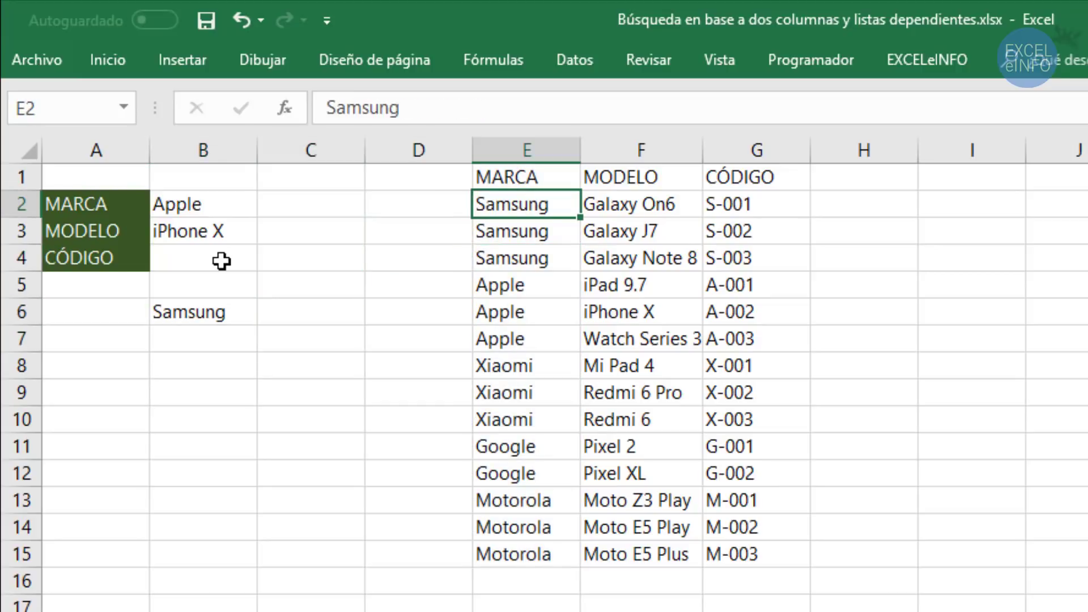
pyautogui.press('Up')
pyautogui.hotkey('ctrl', 'shift', 'Down')
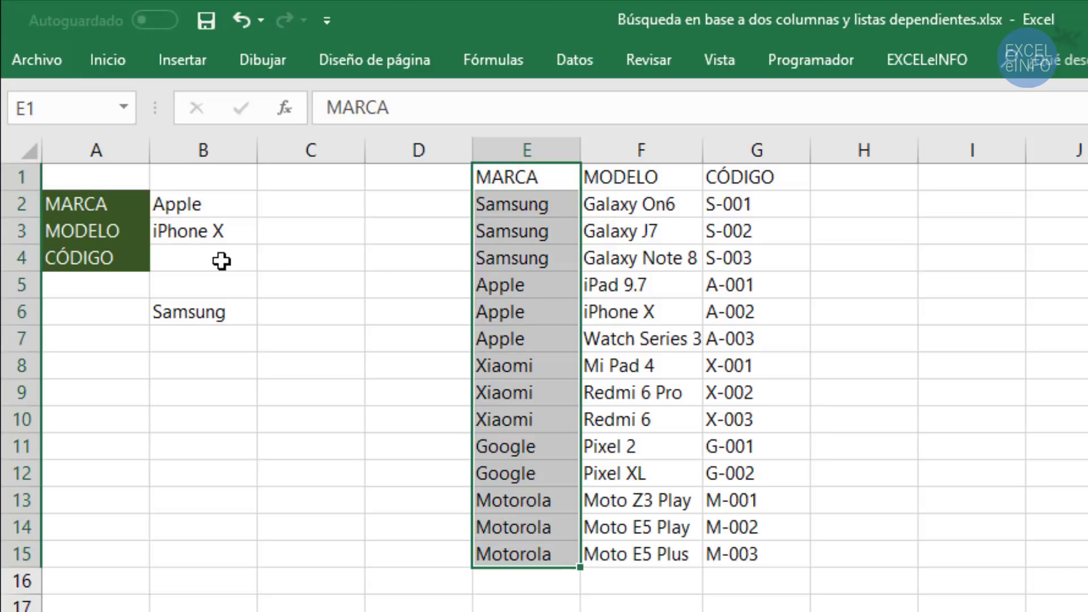
pyautogui.press('Left')
pyautogui.press('Left')
pyautogui.press('Down')
pyautogui.press('Down')
pyautogui.press('Down')
pyautogui.press('Left')
pyautogui.press('Down')
pyautogui.press('Down')
pyautogui.press('F2')
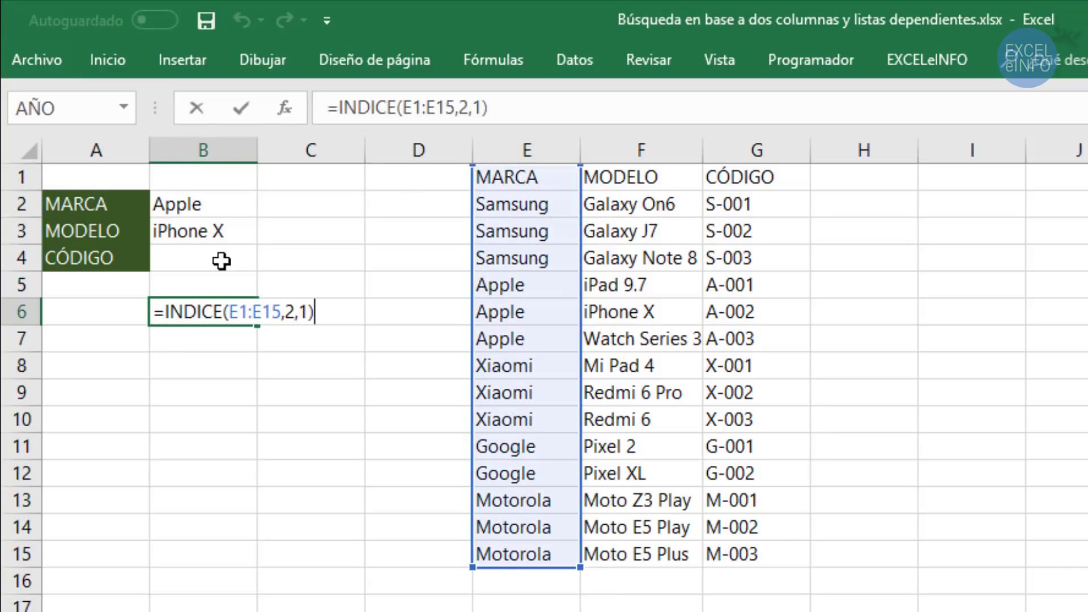
pyautogui.press('Left')
pyautogui.press('Left')
pyautogui.press('Left')
pyautogui.press('Left')
pyautogui.press('Left')
pyautogui.press('Left')
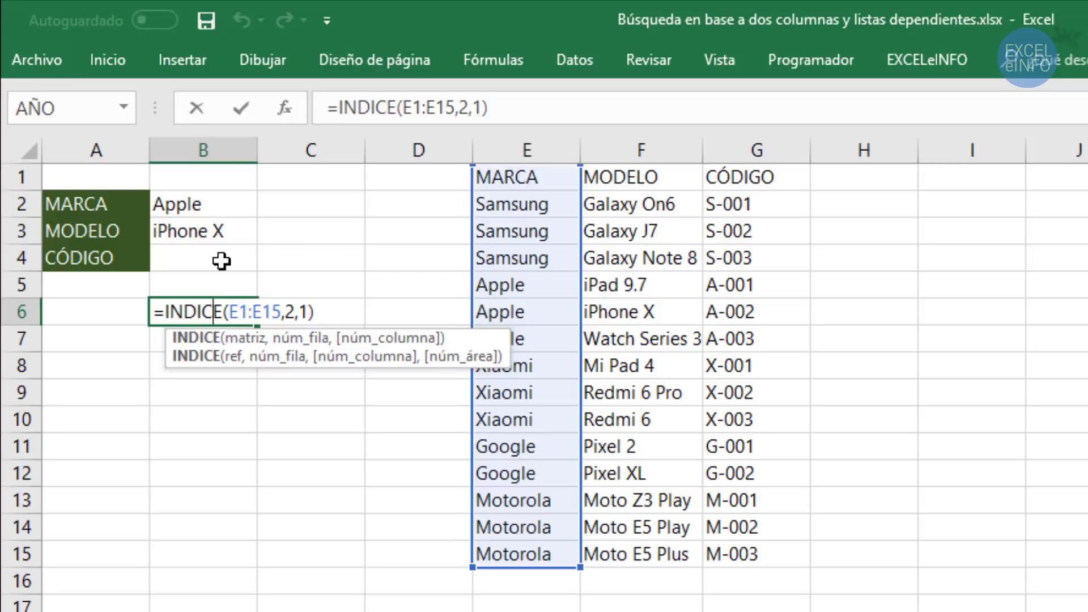
pyautogui.press('Escape')
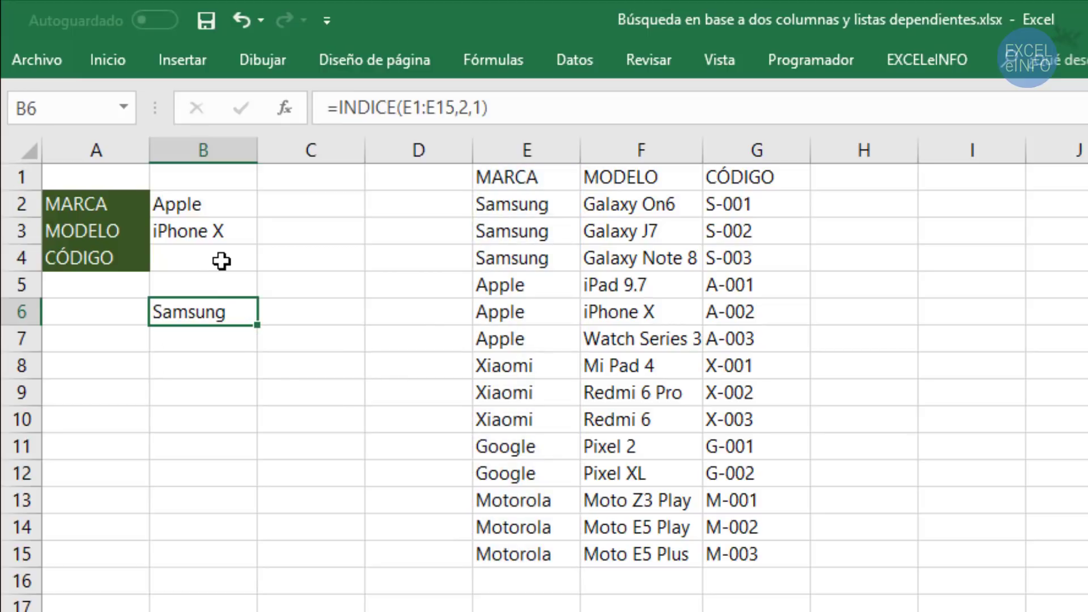
# Check the Apple iPhone X row with code A-002 and reconfirm B6's INDICE formula
pyautogui.click(790, 312)
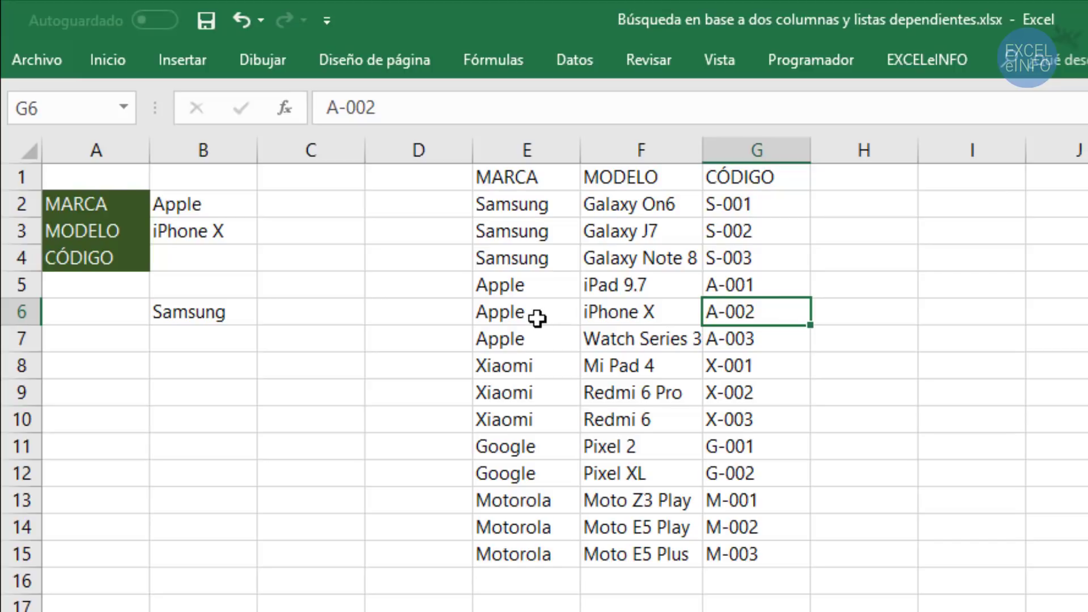
pyautogui.moveTo(529, 313); pyautogui.dragTo(760, 308)
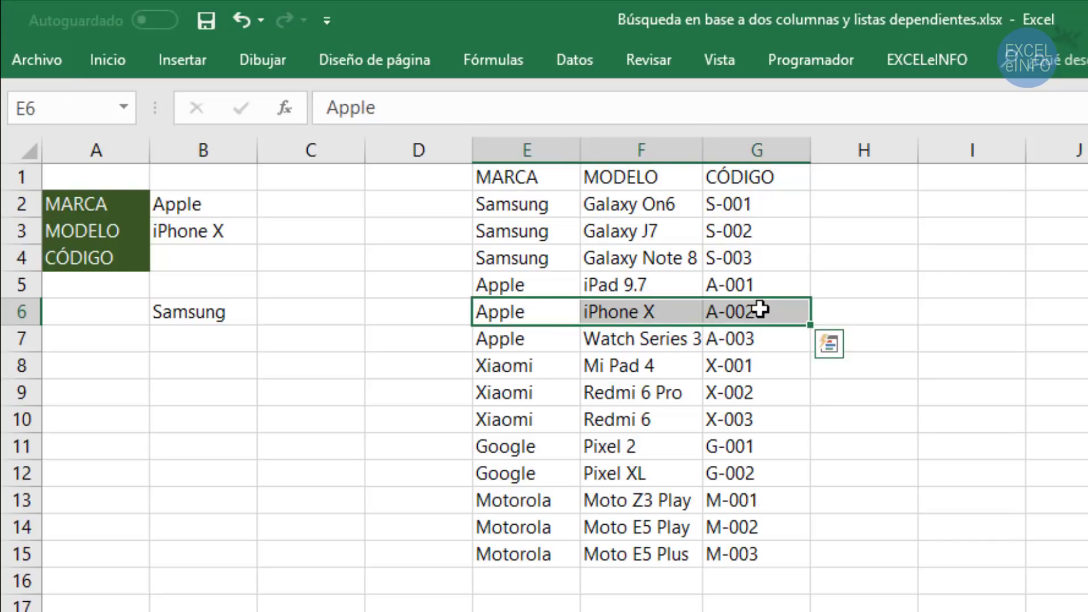
pyautogui.click(760, 308)
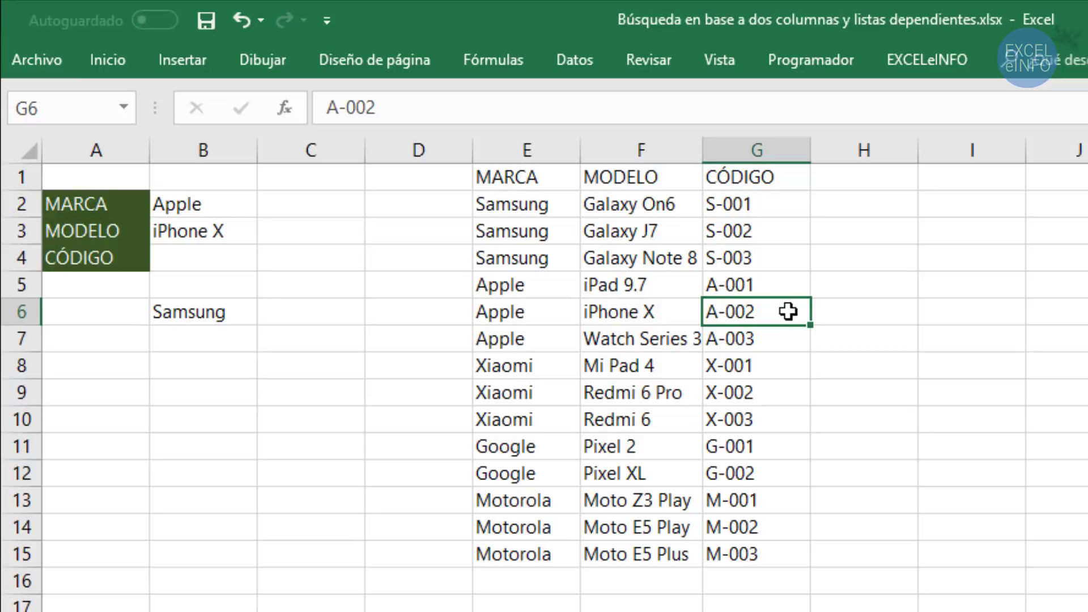
pyautogui.doubleClick(195, 311)
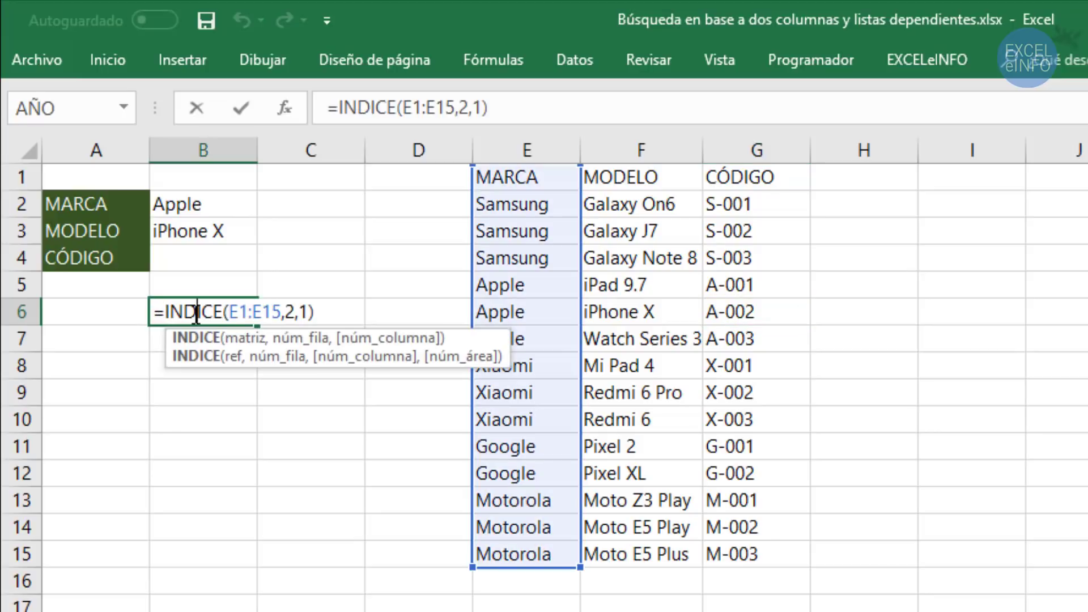
pyautogui.hotkey('ctrl', 'Return')
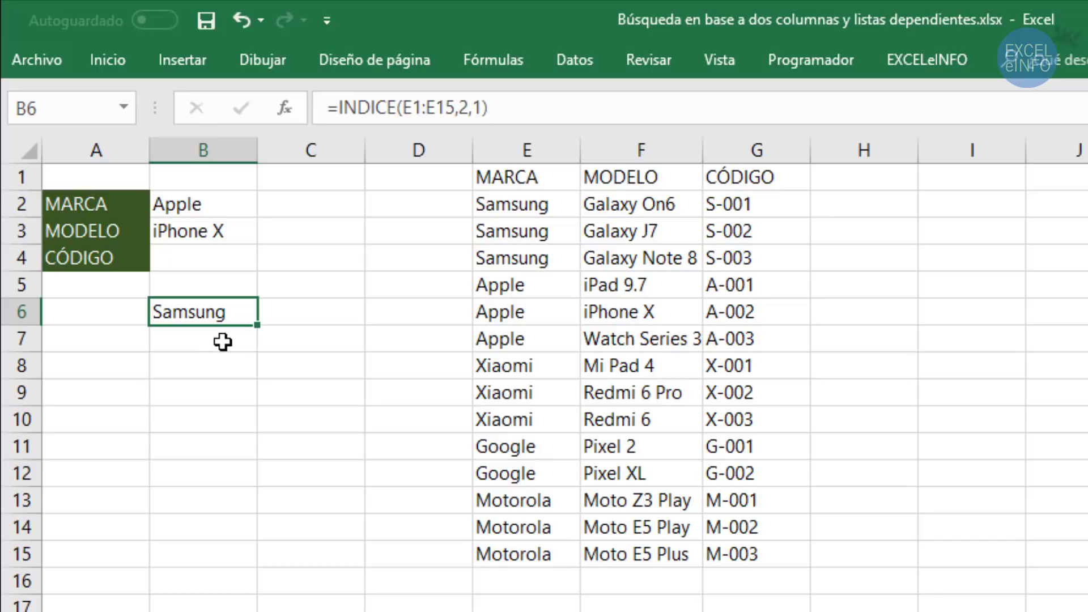
pyautogui.click(222, 341)
# Enter =COINCIDIR("Samsung",E1:E15,0) in B7
pyautogui.write('=')
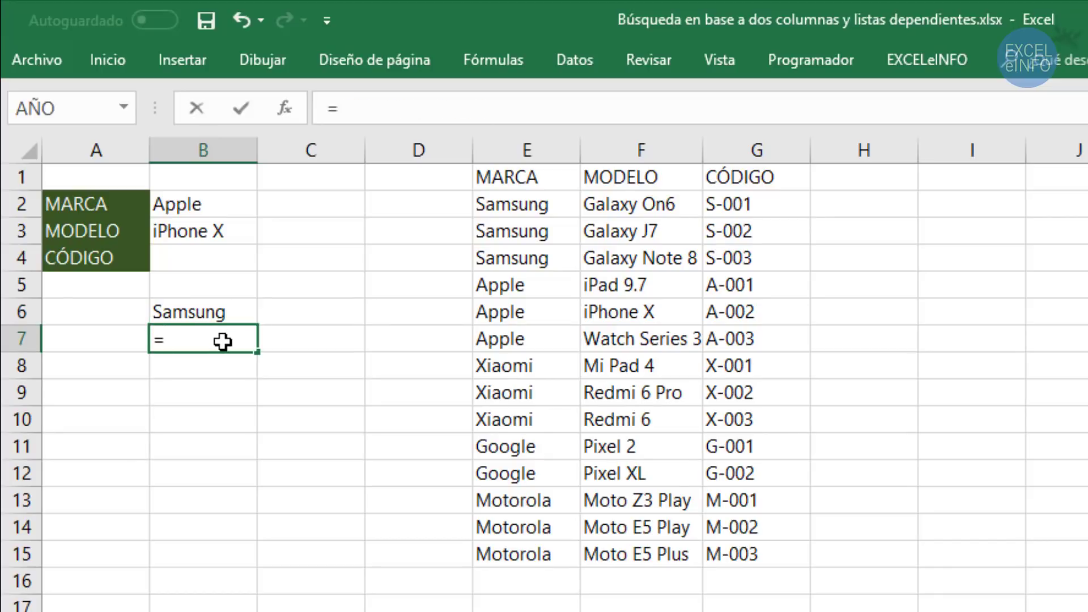
pyautogui.write('CO')
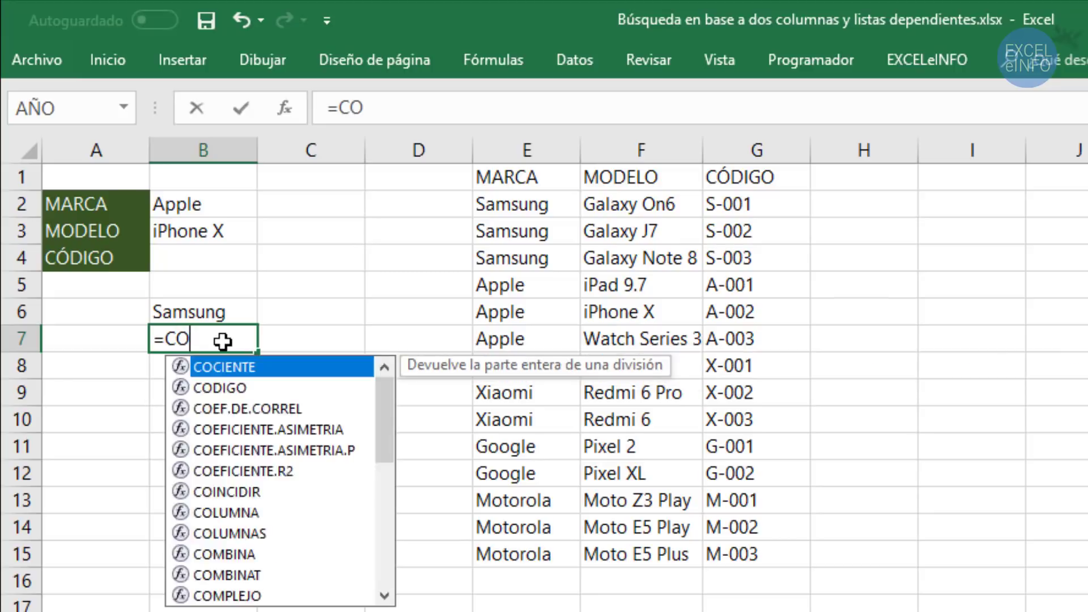
pyautogui.write('IN')
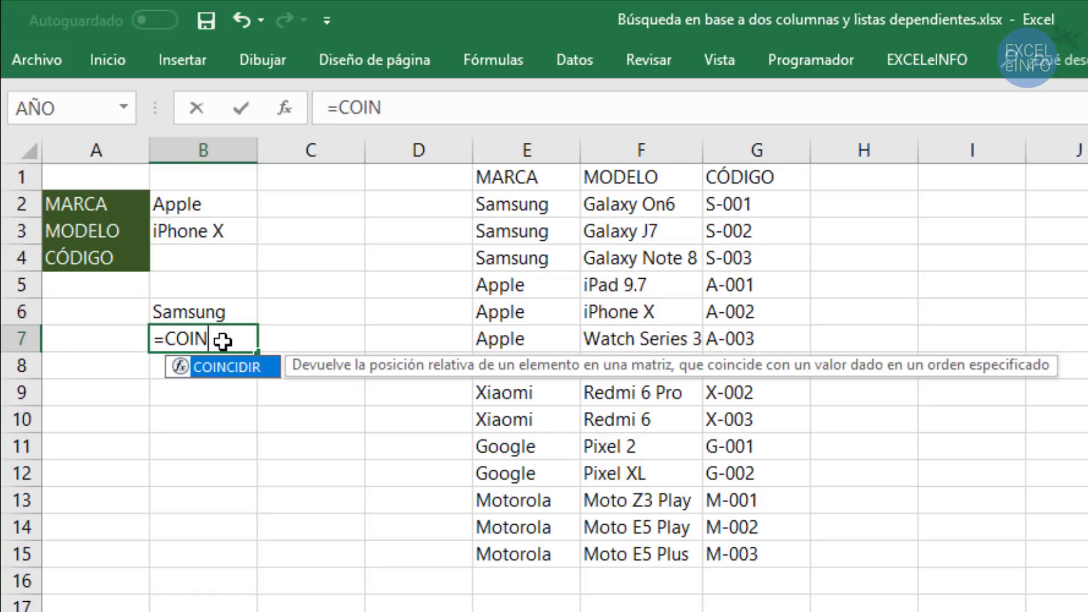
pyautogui.press('Tab')
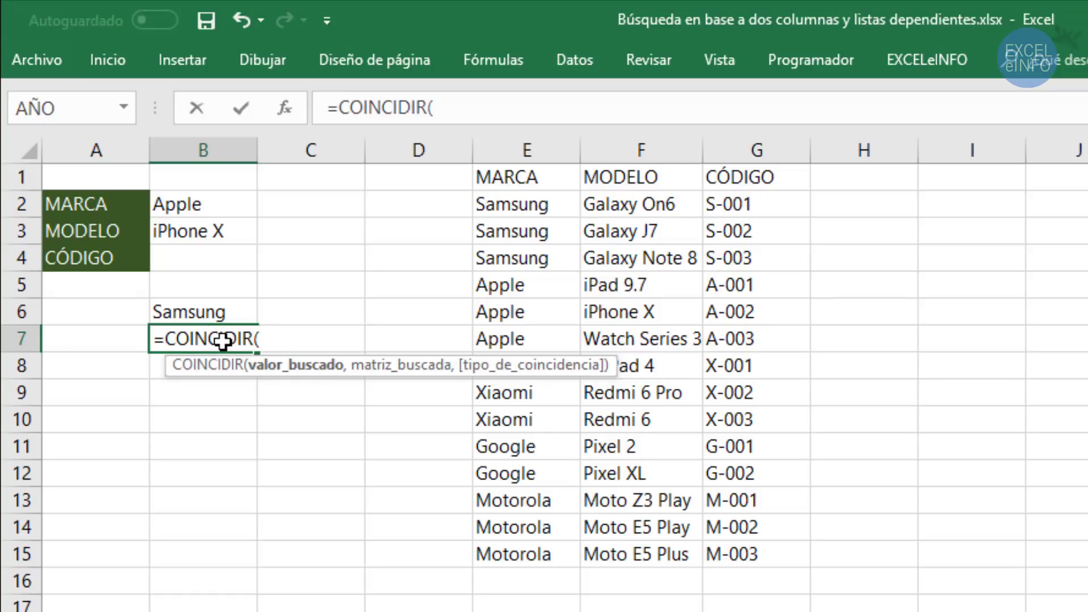
pyautogui.write('"S')
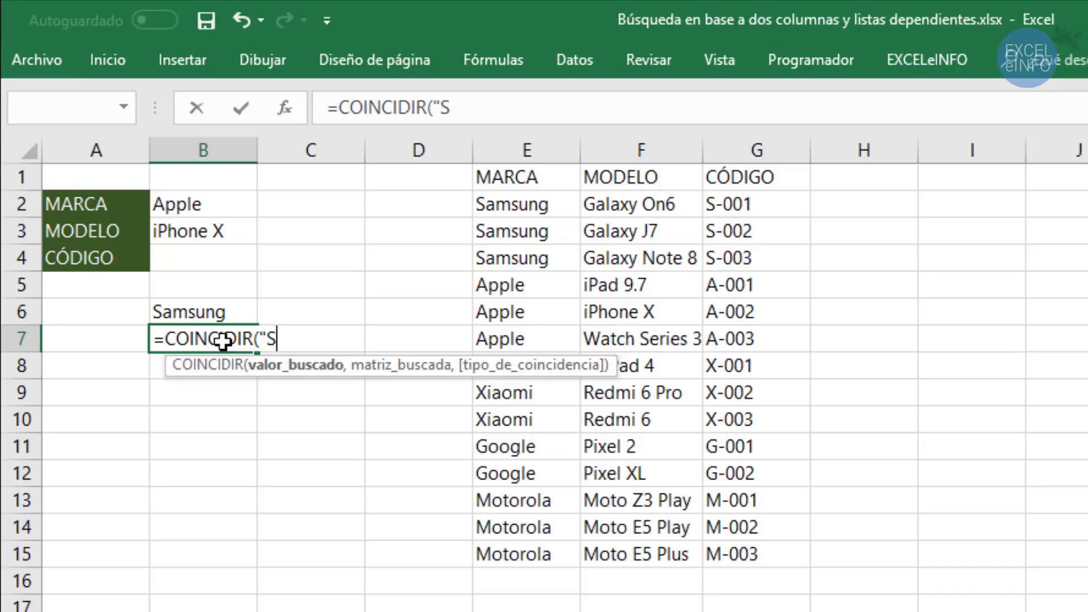
pyautogui.write('amsung')
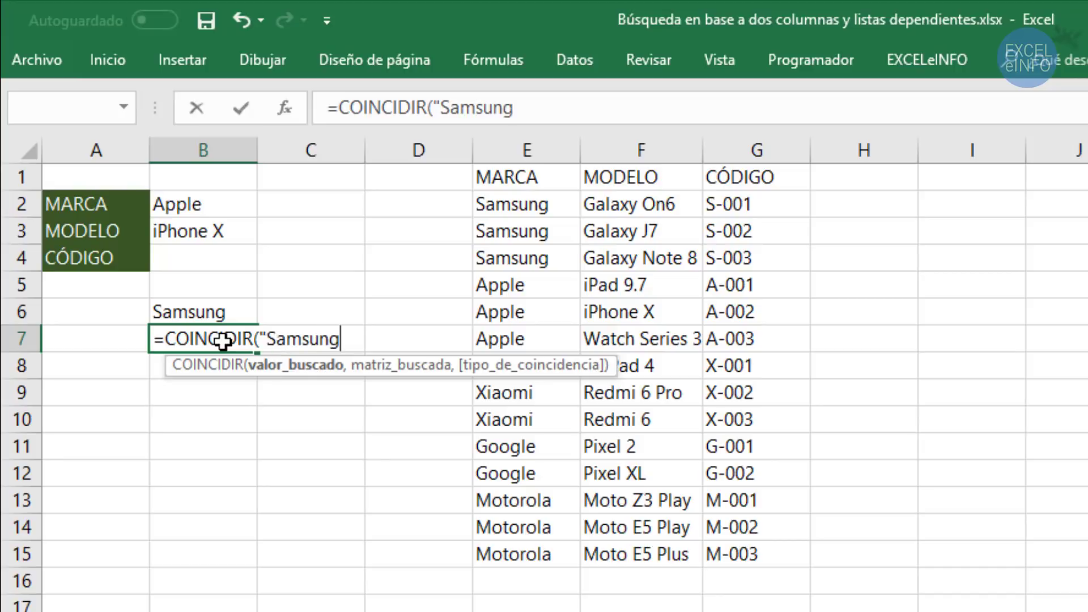
pyautogui.write('",')
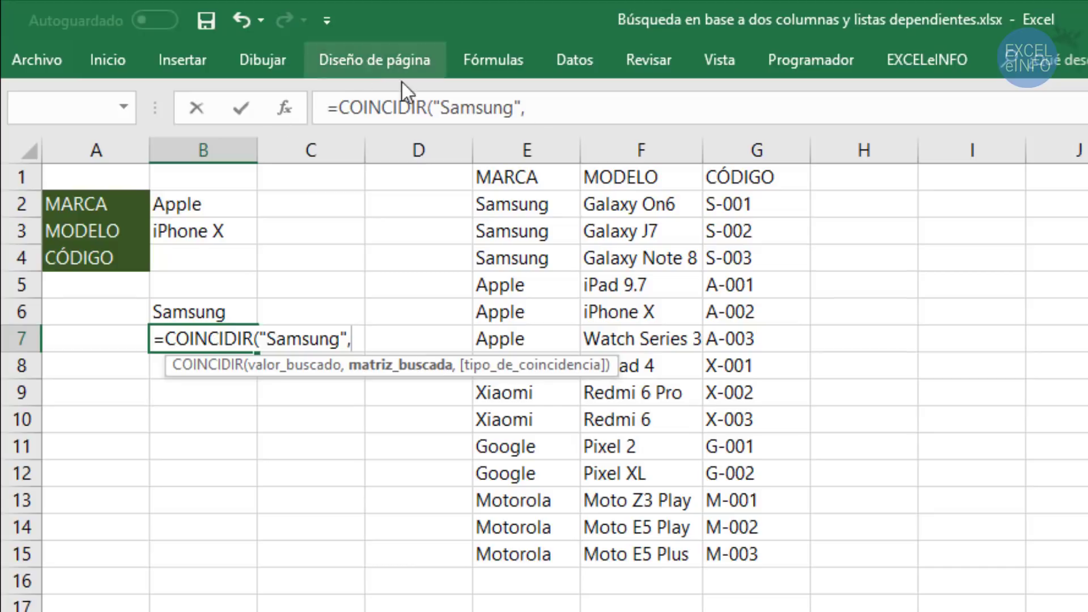
pyautogui.moveTo(525, 175); pyautogui.dragTo(514, 545)
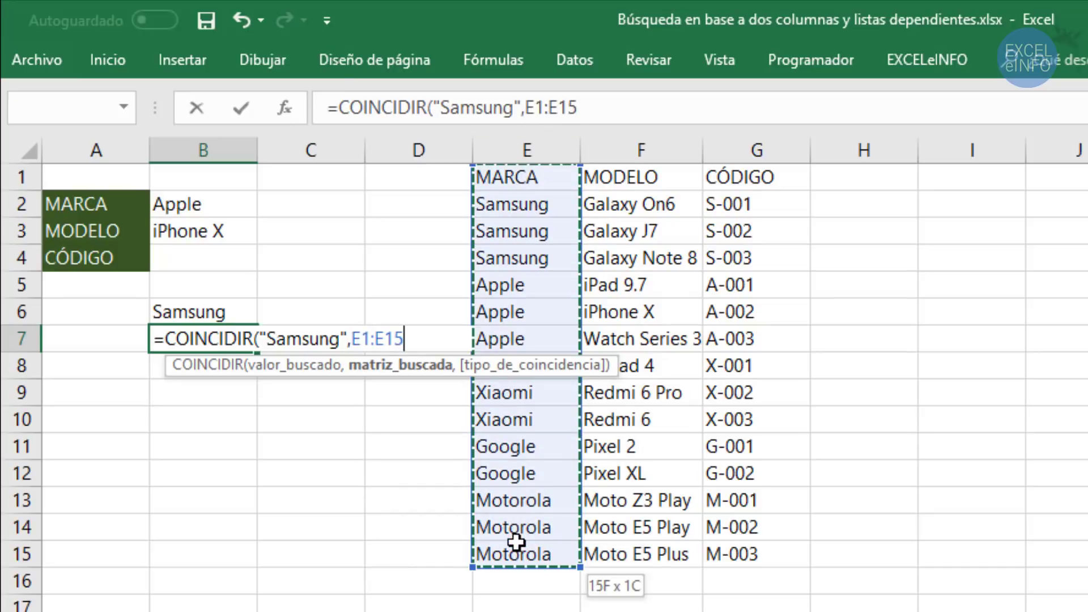
pyautogui.write(',')
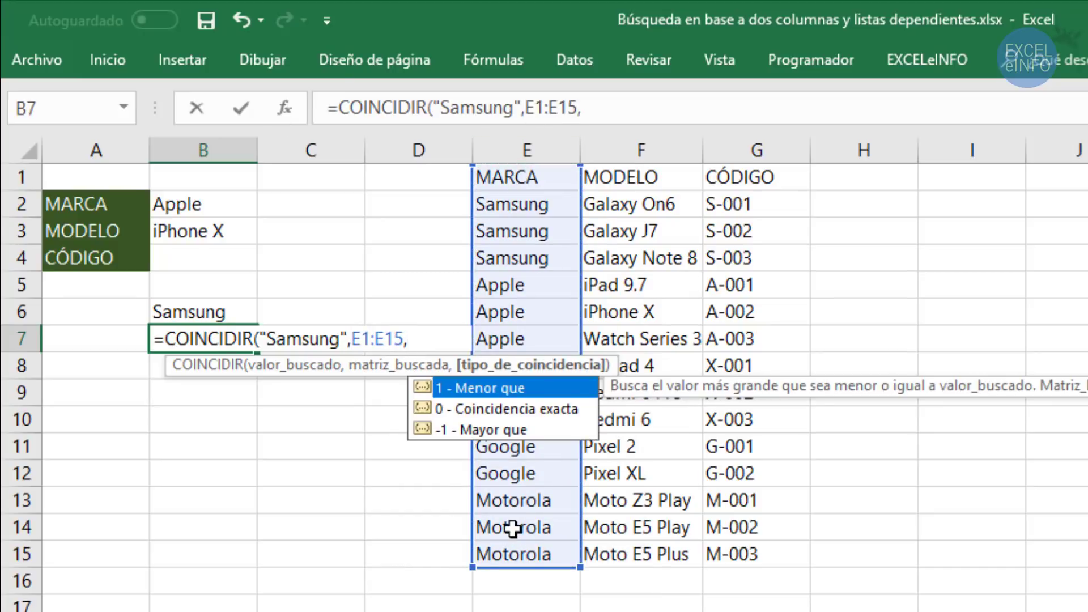
pyautogui.write('0')
pyautogui.write(')')
pyautogui.press('Return')
# Review B7's COINCIDIR formula against Samsung in E2, leaving it unchanged
pyautogui.press('Up')
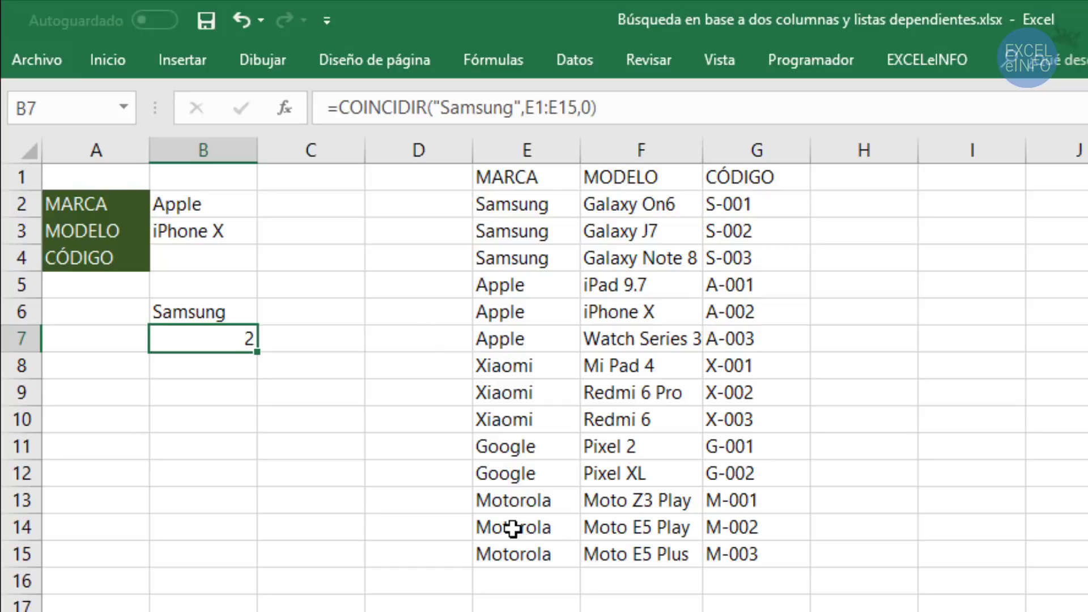
pyautogui.press('F2')
pyautogui.press('Left')
pyautogui.press('Left')
pyautogui.press('Left')
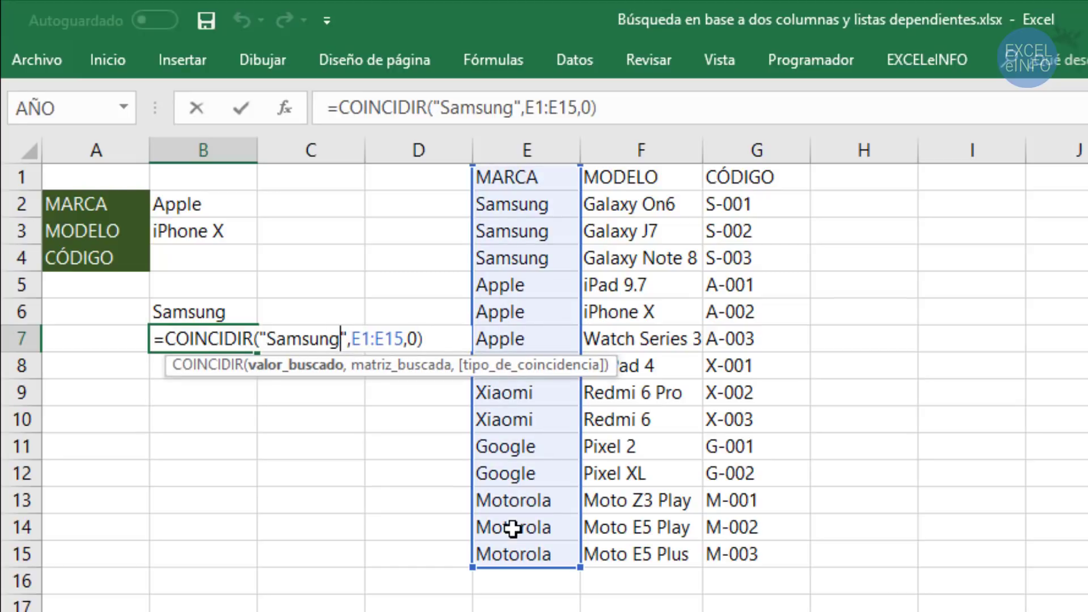
pyautogui.hotkey('ctrl', 'shift', 'Left')
pyautogui.press('Tab')
pyautogui.press('Up')
pyautogui.press('Up')
pyautogui.press('Up')
pyautogui.press('Up')
pyautogui.press('Right')
pyautogui.press('Right')
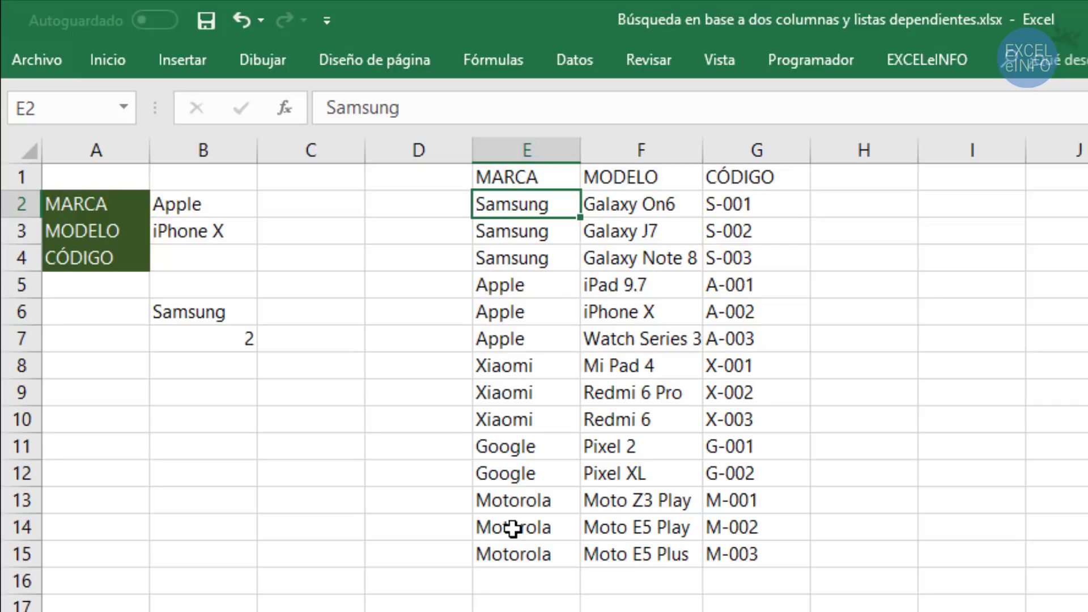
pyautogui.press('Left')
pyautogui.press('Left')
pyautogui.press('Down')
pyautogui.press('Down')
pyautogui.press('Down')
pyautogui.press('Down')
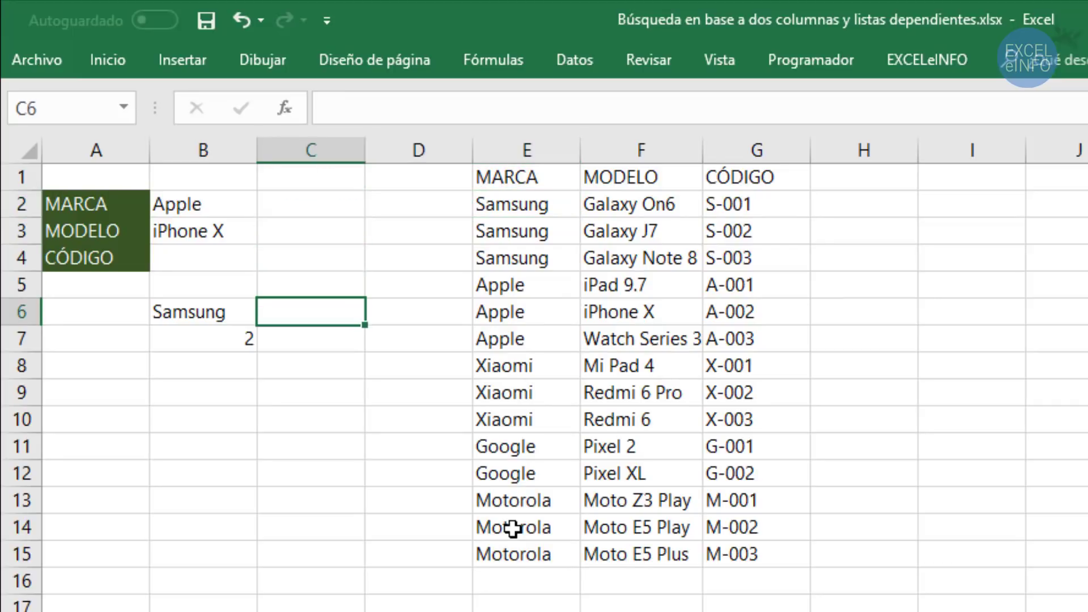
pyautogui.press('Left')
pyautogui.press('Down')
pyautogui.press('F2')
pyautogui.press('Left')
pyautogui.press('Left')
pyautogui.press('Left')
pyautogui.press('Left')
pyautogui.press('Left')
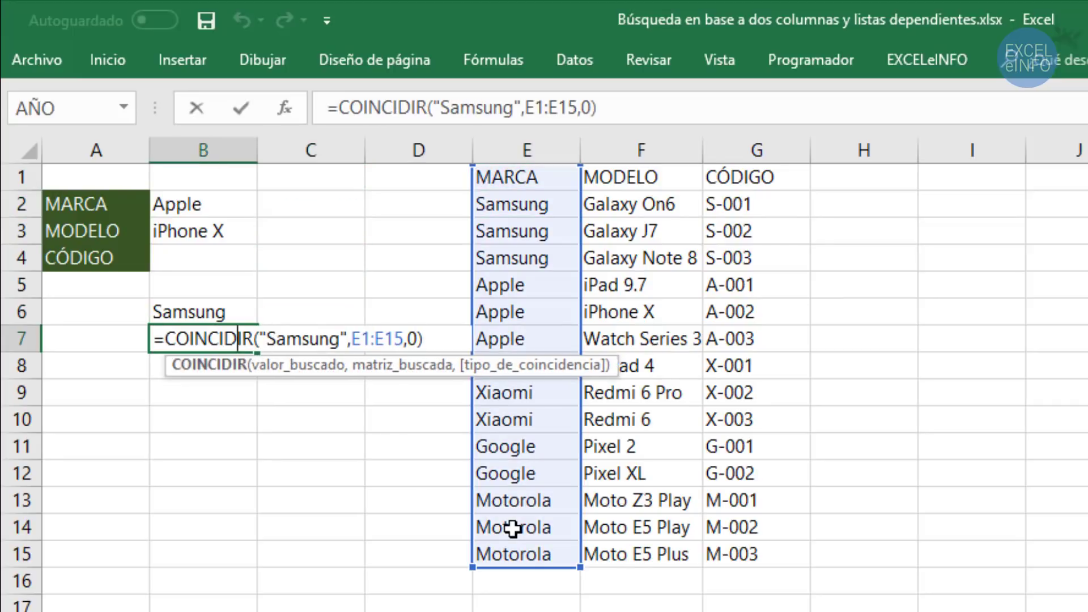
pyautogui.press('Left')
pyautogui.press('Left')
pyautogui.press('Left')
pyautogui.press('Right')
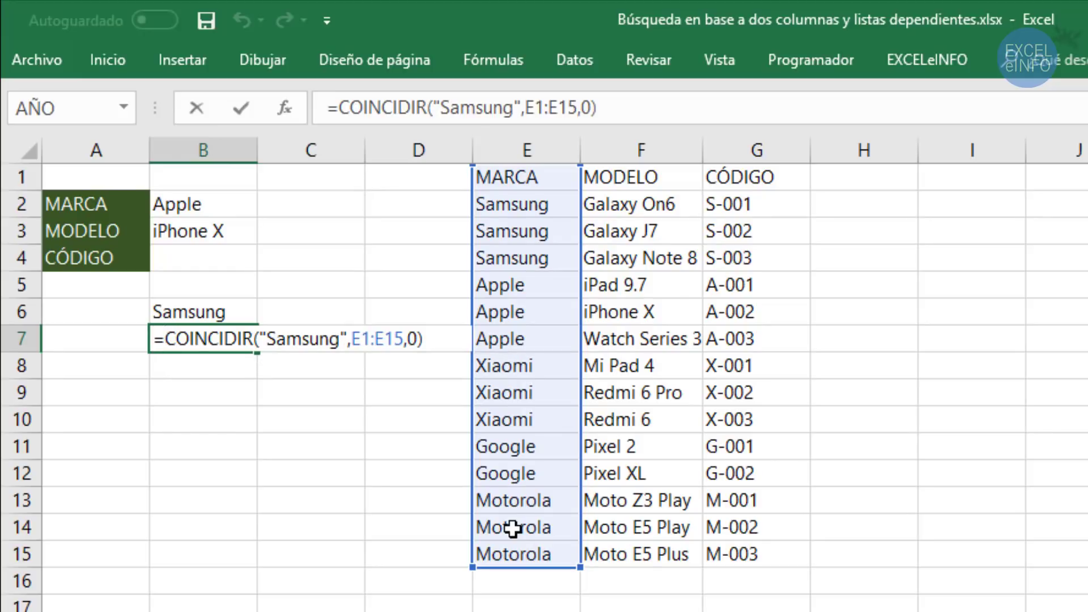
pyautogui.hotkey('shift', 'End')
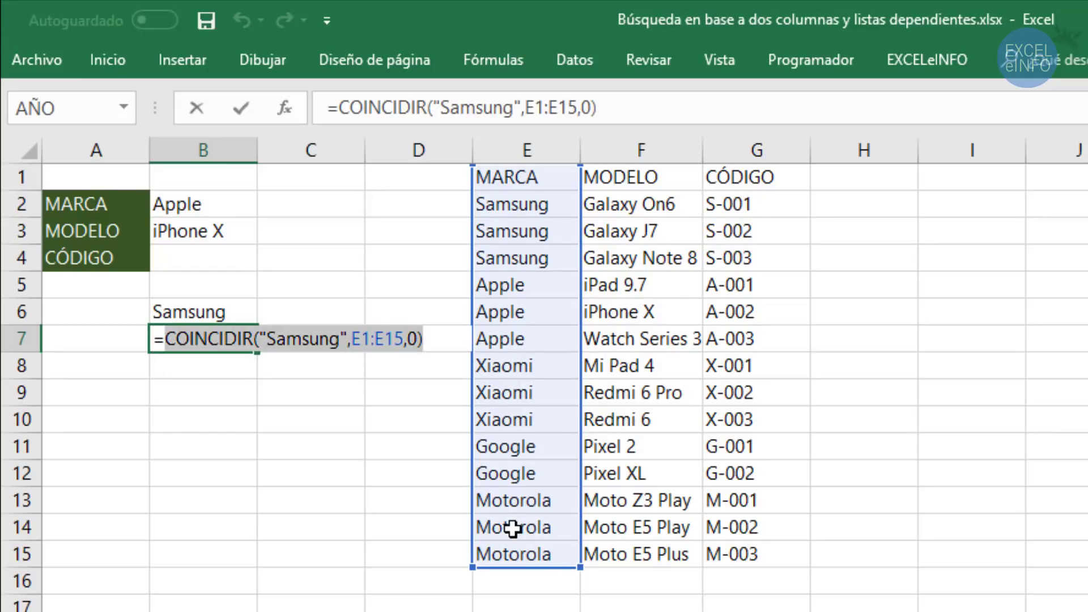
pyautogui.press('Escape')
# Review B6's INDICE formula alongside the MARCA range E1:E15 without editing it
pyautogui.press('Right')
pyautogui.press('Right')
pyautogui.press('Right')
pyautogui.hotkey('ctrl', 'Up')
pyautogui.hotkey('ctrl', 'shift', 'Down')
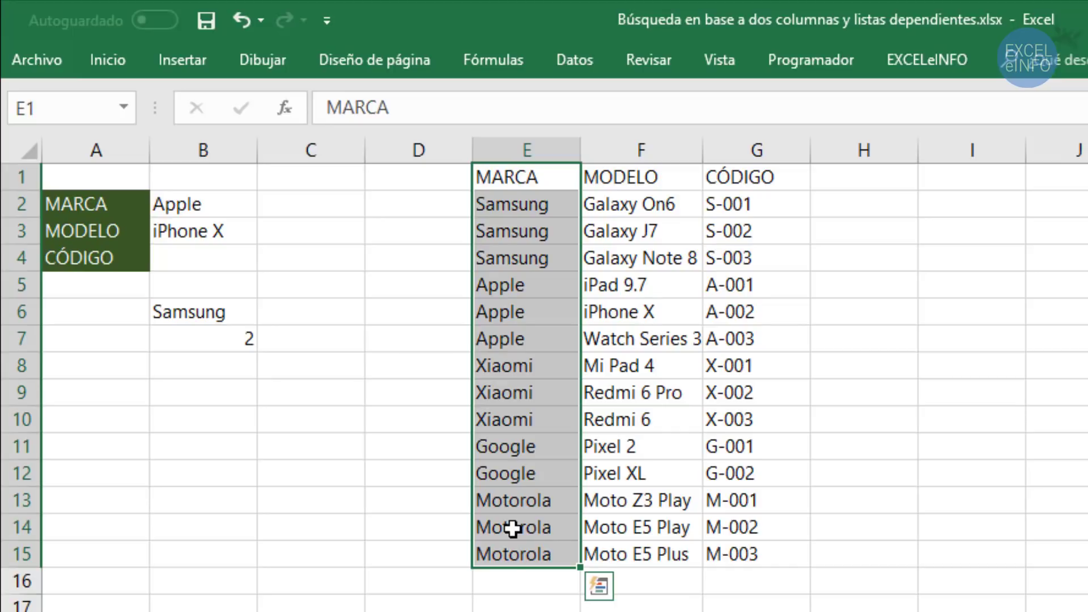
pyautogui.press('Left')
pyautogui.press('Left')
pyautogui.press('Down')
pyautogui.press('Down')
pyautogui.press('Down')
pyautogui.press('Down')
pyautogui.press('Down')
pyautogui.press('Left')
pyautogui.press('F2')
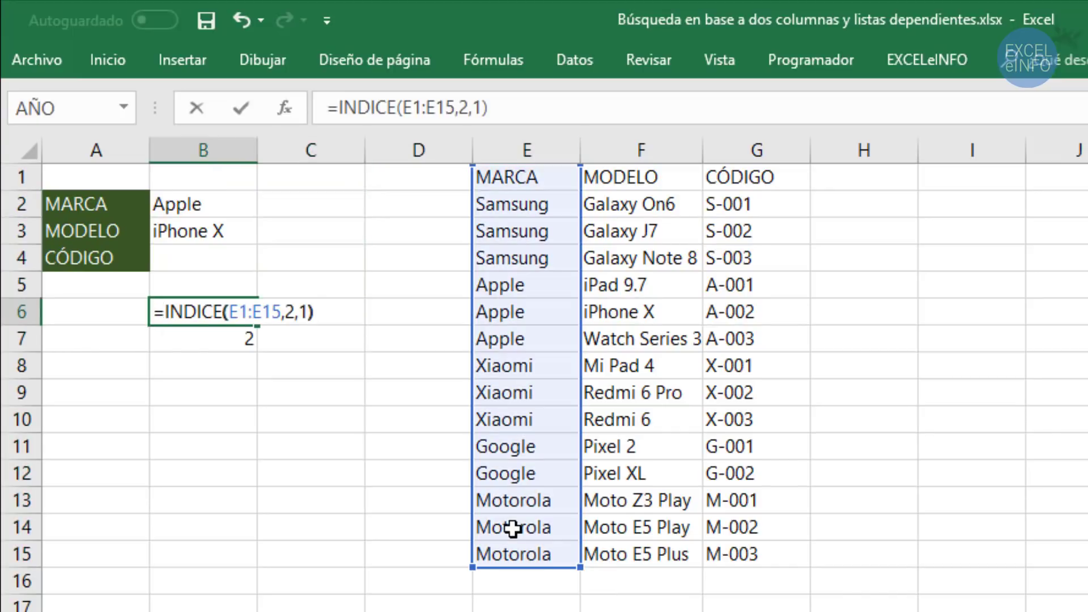
pyautogui.hotkey('ctrl', 'Left')
pyautogui.hotkey('ctrl', 'Left')
pyautogui.hotkey('ctrl', 'Left')
pyautogui.press('Home')
pyautogui.press('Right')
pyautogui.hotkey('shift', 'Right')
pyautogui.hotkey('shift', 'Right')
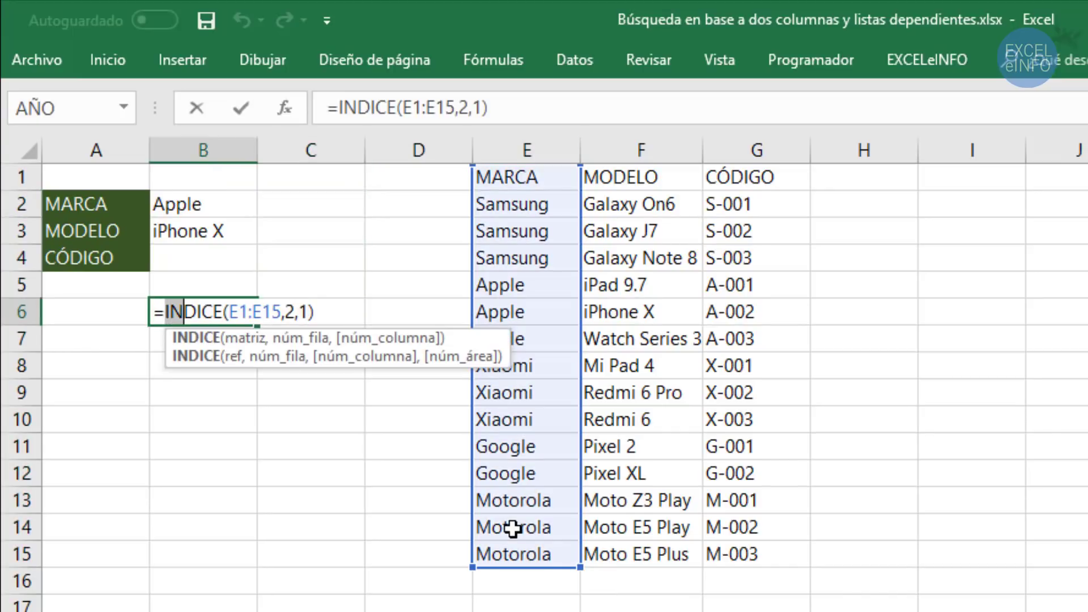
pyautogui.hotkey('shift', 'Right')
pyautogui.hotkey('shift', 'Right')
pyautogui.hotkey('shift', 'Right')
pyautogui.hotkey('shift', 'Right')
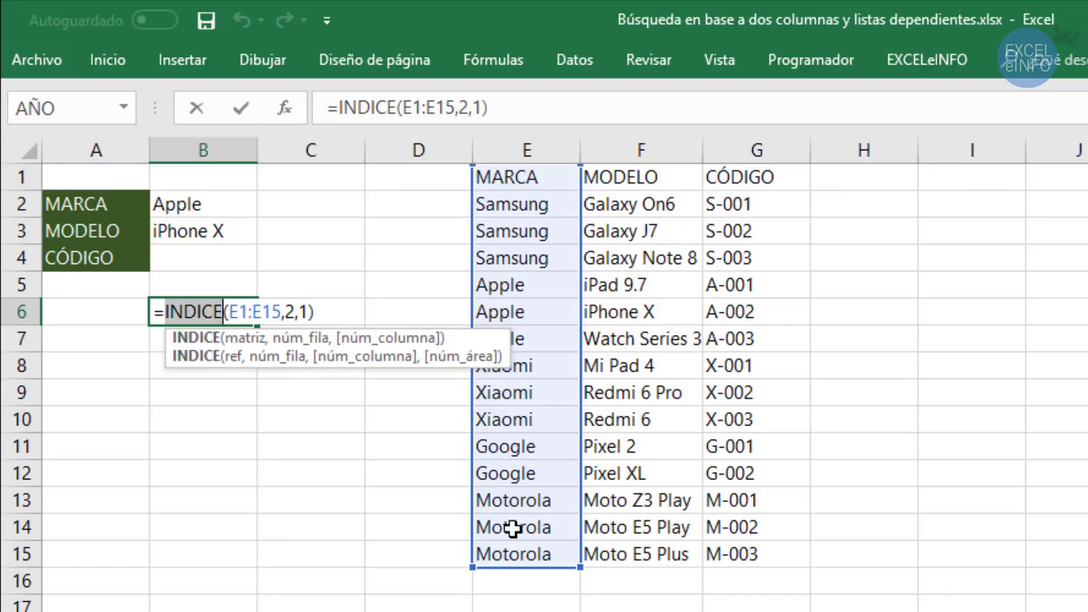
pyautogui.press('Tab')
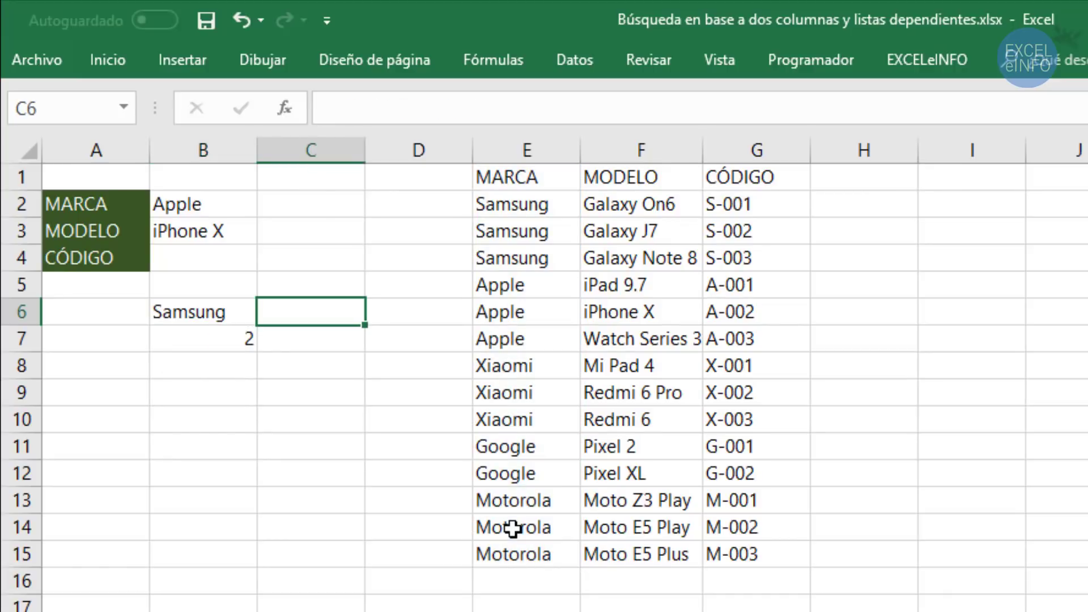
# Clear the practice results in B6:B7
pyautogui.press('Right')
pyautogui.press('Right')
pyautogui.press('Right')
pyautogui.press('Right')
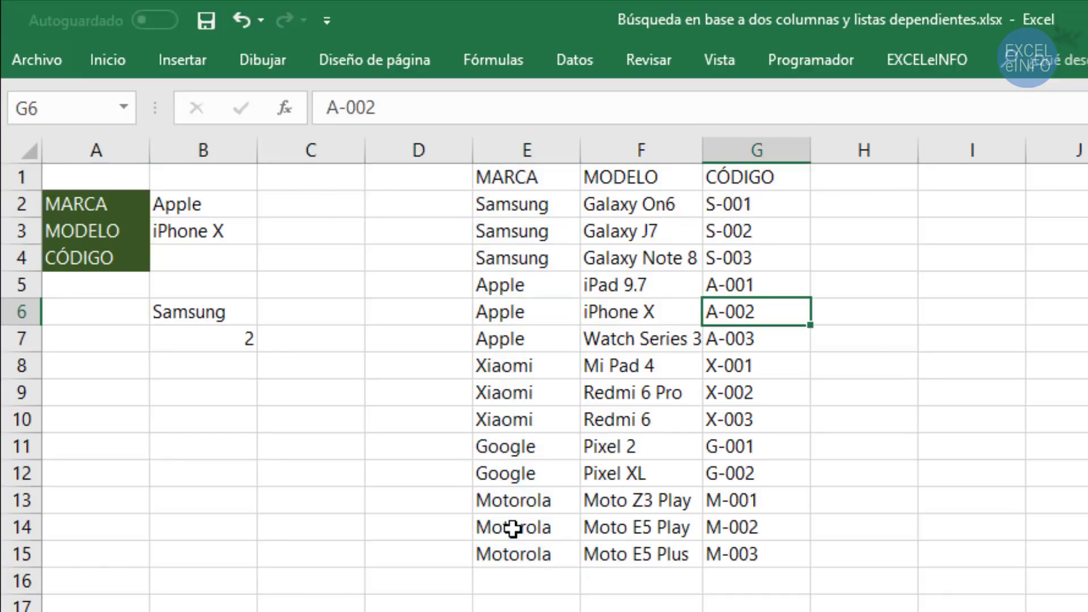
pyautogui.press('Left')
pyautogui.press('Left')
pyautogui.press('Left')
pyautogui.press('Left')
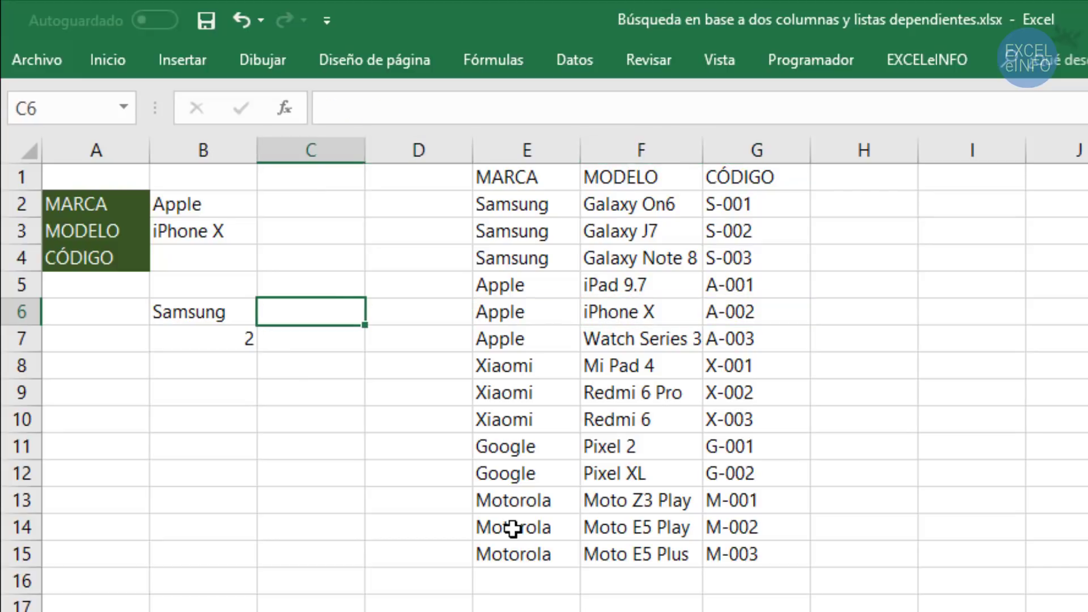
pyautogui.press('Left')
pyautogui.hotkey('shift', 'Down')
pyautogui.press('Delete')
pyautogui.press('Up')
pyautogui.press('Up')
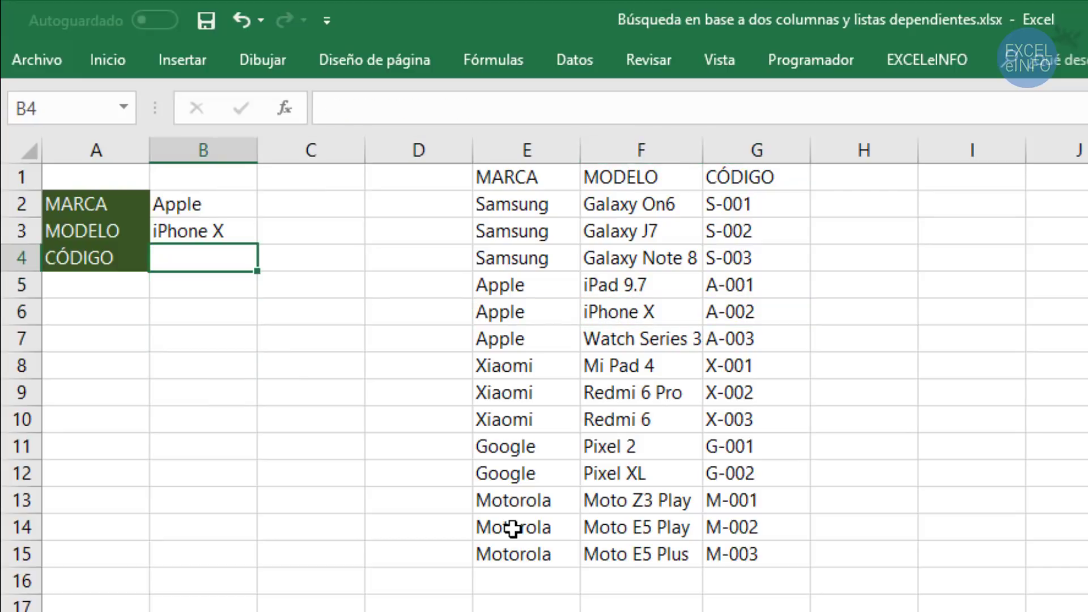
# Start B4's formula as =INDICE(G1:G15, referencing the CÓDIGO column
pyautogui.write('=')
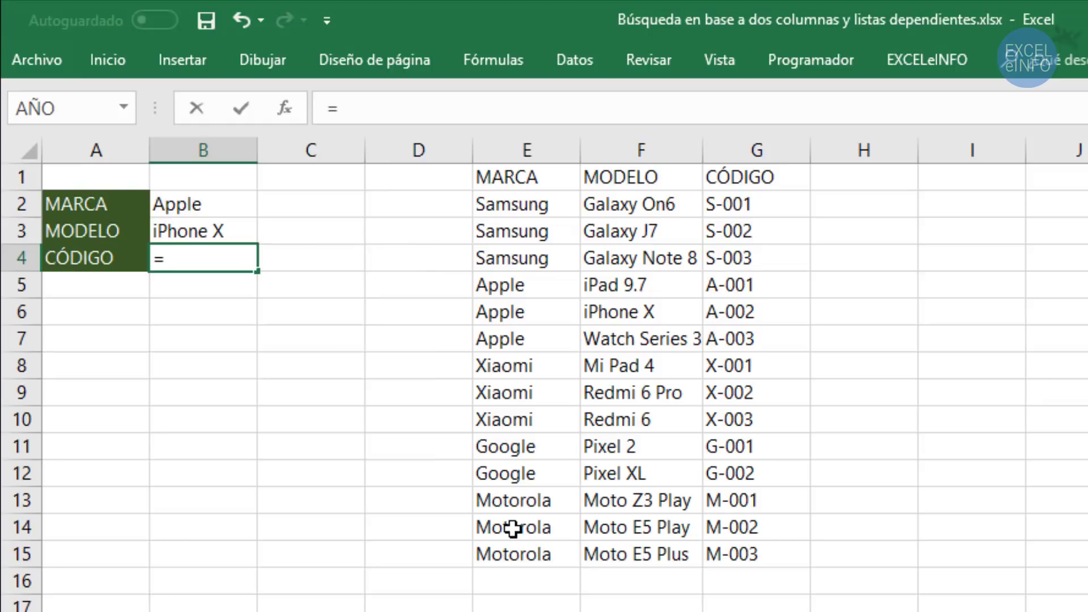
pyautogui.write('INDI')
pyautogui.press('Tab')
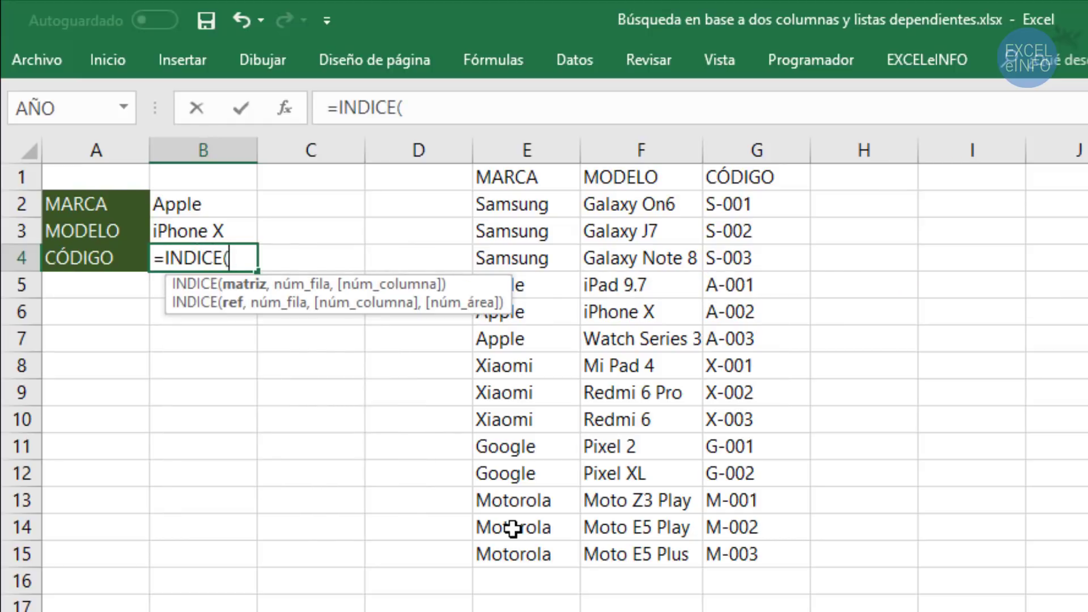
pyautogui.press('Right')
pyautogui.press('Right')
pyautogui.press('Right')
pyautogui.press('Up')
pyautogui.press('Up')
pyautogui.press('Up')
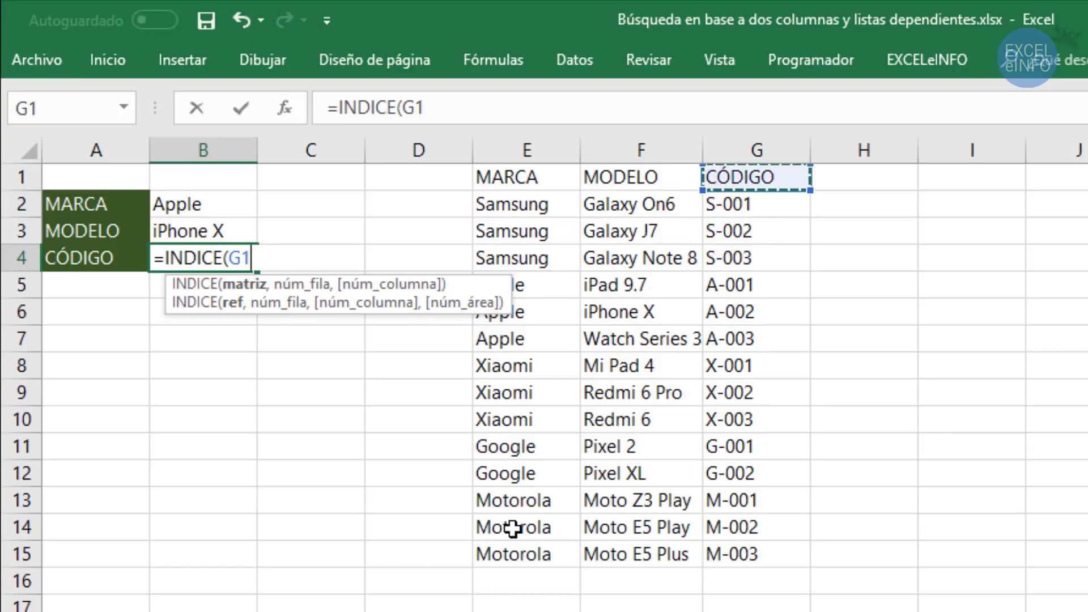
pyautogui.hotkey('ctrl', 'shift', 'Down')
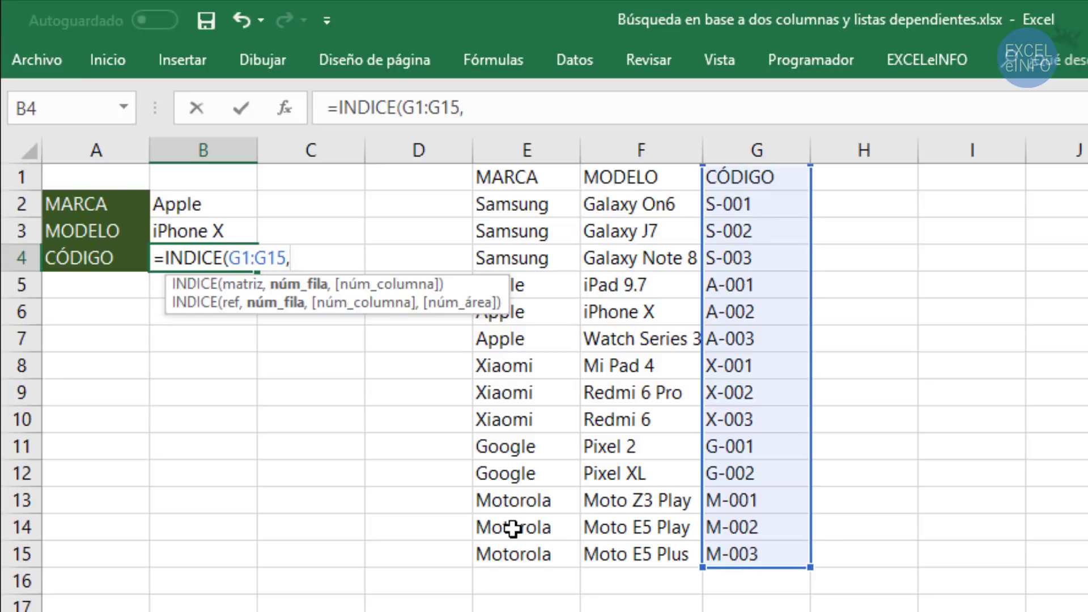
# Nest COINCIDIR with B2&B3 as the lookup value
pyautogui.write('COIN')
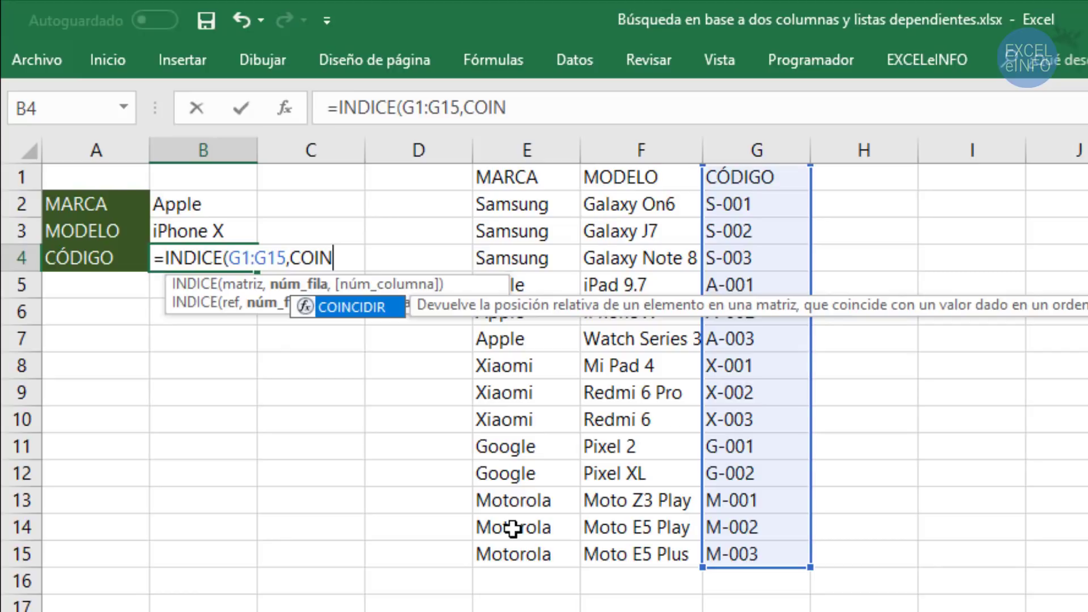
pyautogui.press('Tab')
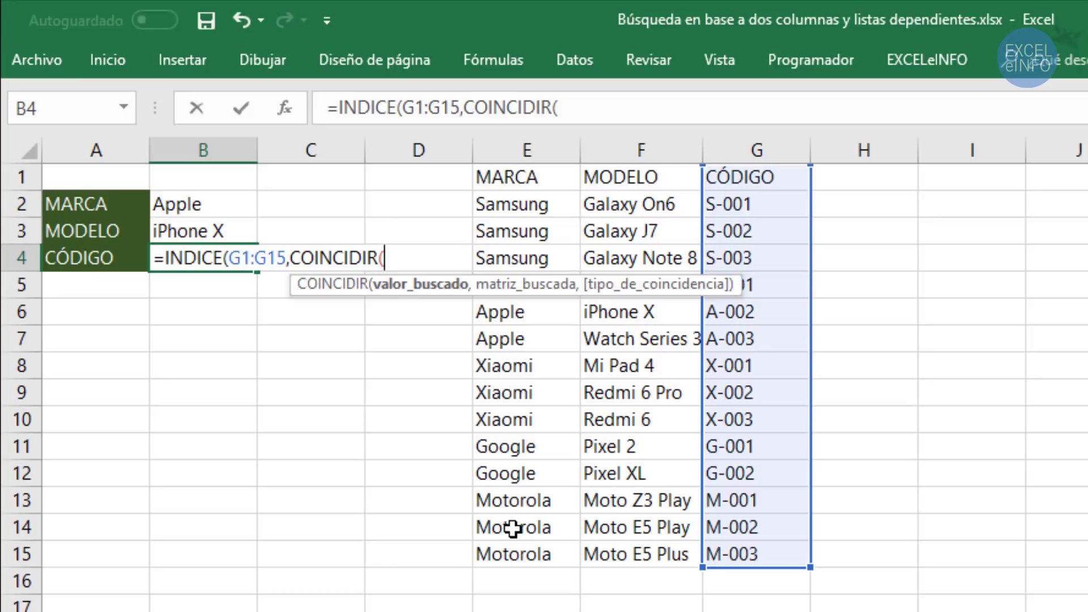
pyautogui.press('Left')
pyautogui.press('Up')
pyautogui.press('Up')
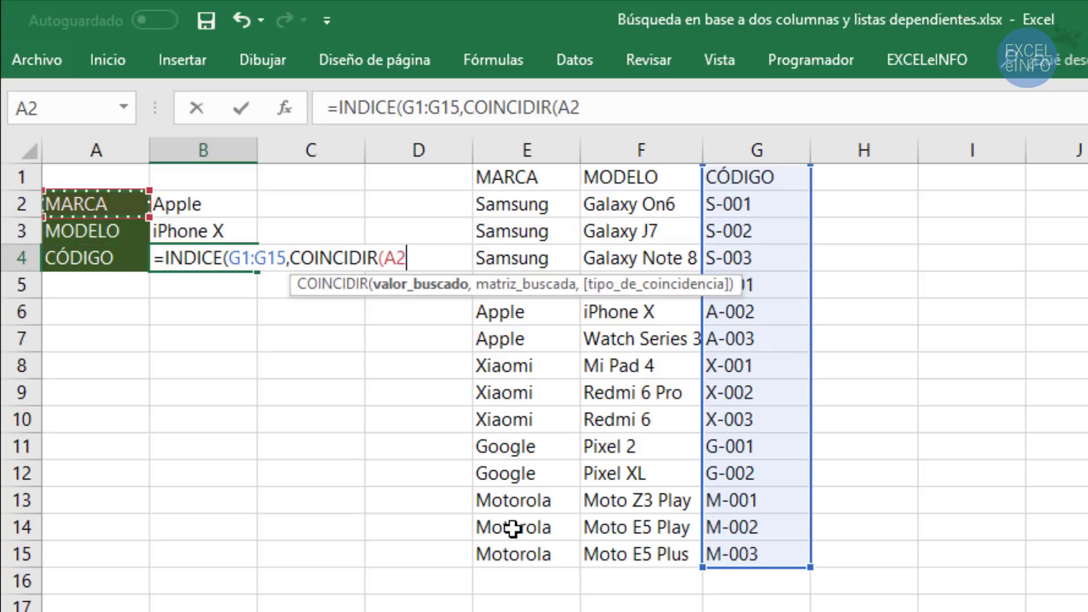
pyautogui.press('Right')
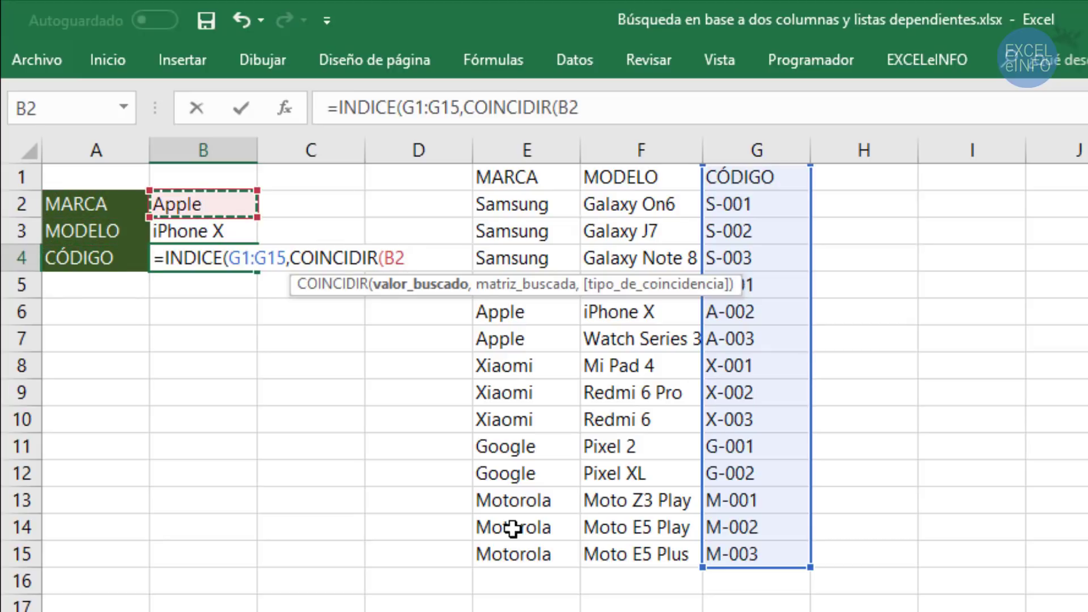
pyautogui.write('&')
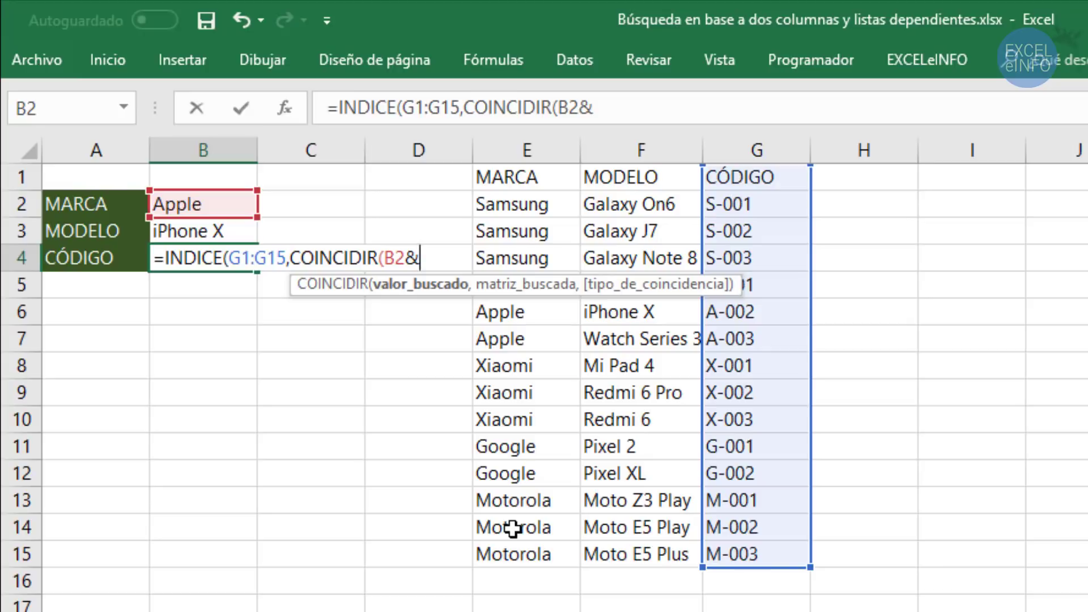
pyautogui.press('Left')
pyautogui.press('Up')
pyautogui.press('Right')
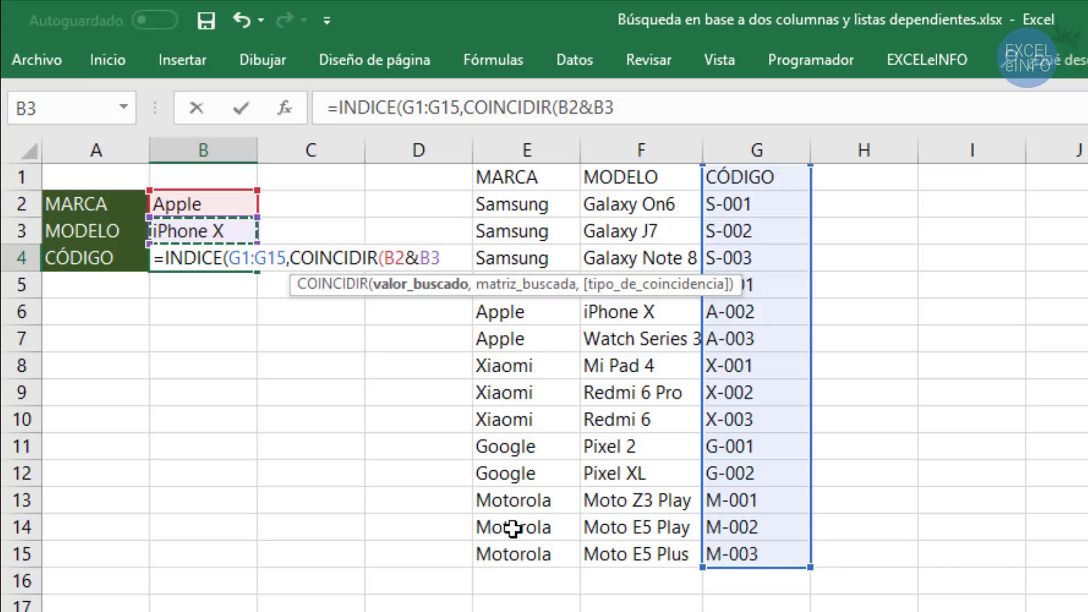
pyautogui.write(',')
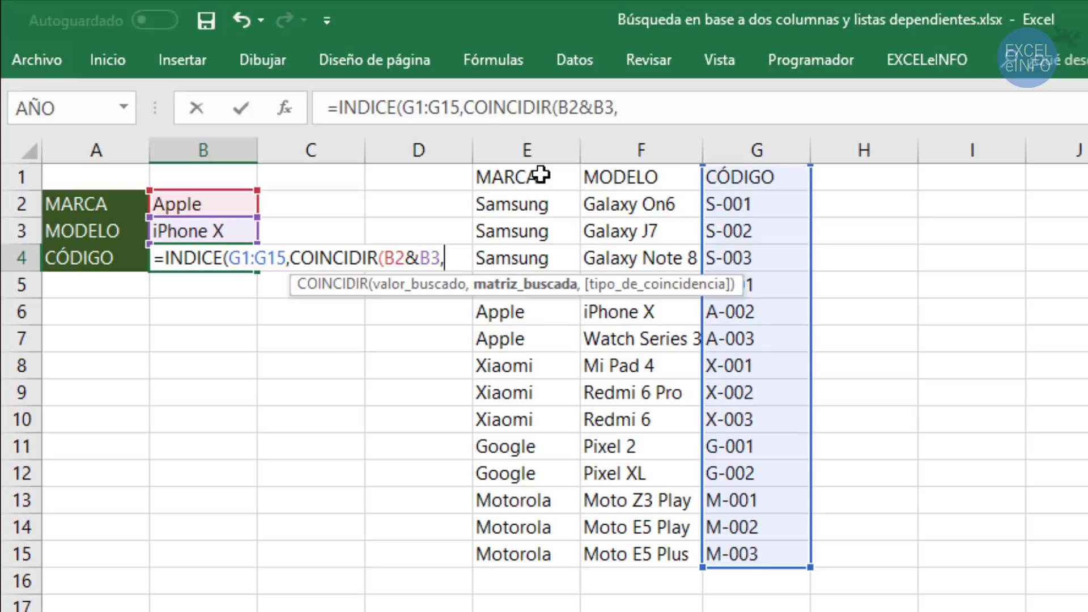
# Finish with lookup range E1:E15&F1:F15 and match type 0; the result shows #¡VALOR!
pyautogui.moveTo(541, 175); pyautogui.dragTo(528, 550)
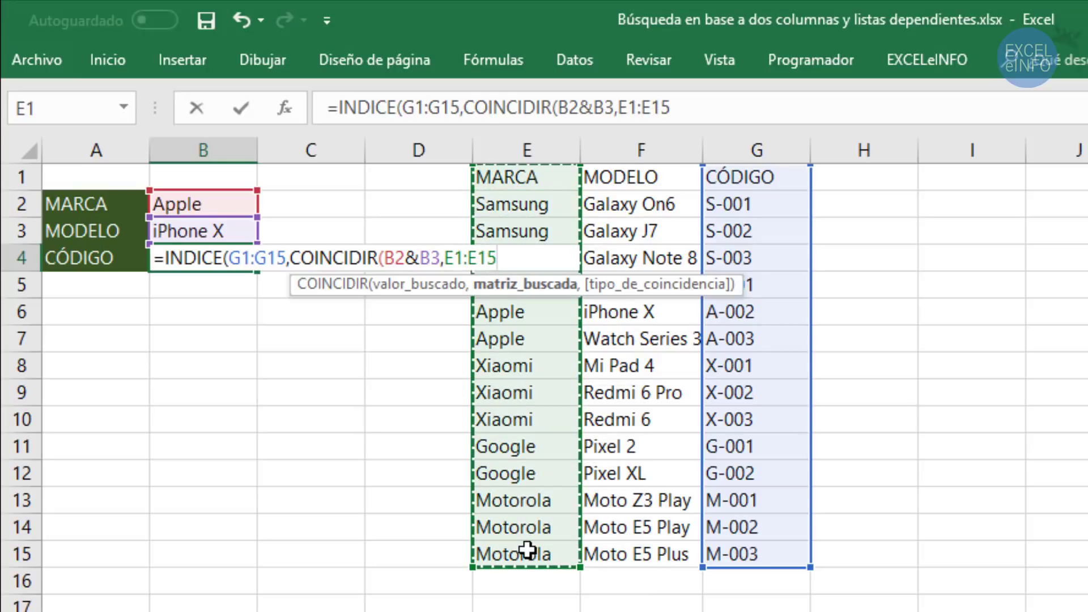
pyautogui.write('&')
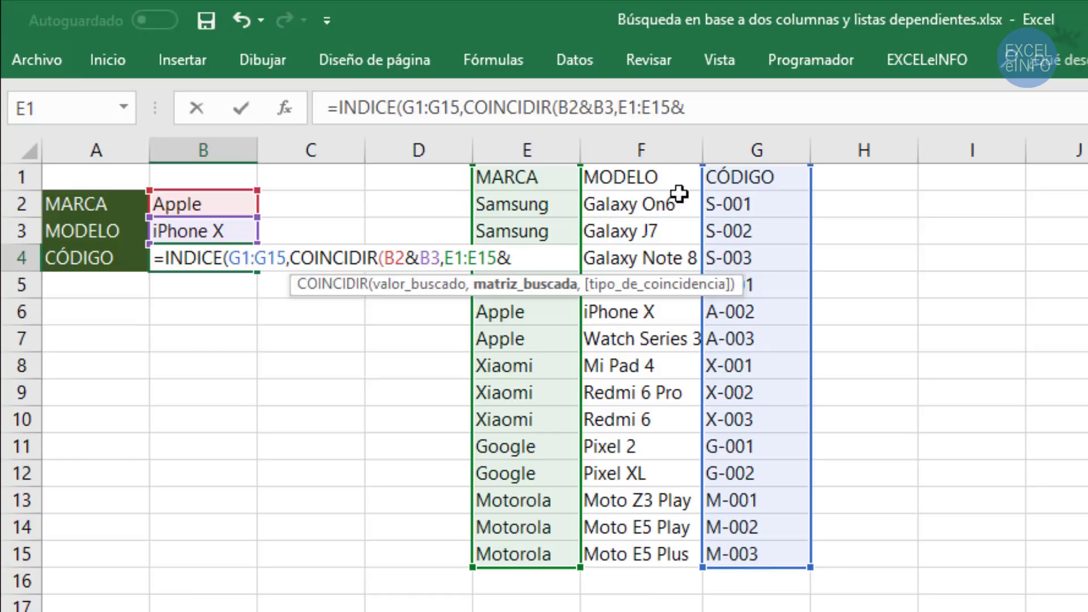
pyautogui.moveTo(657, 176); pyautogui.dragTo(666, 559)
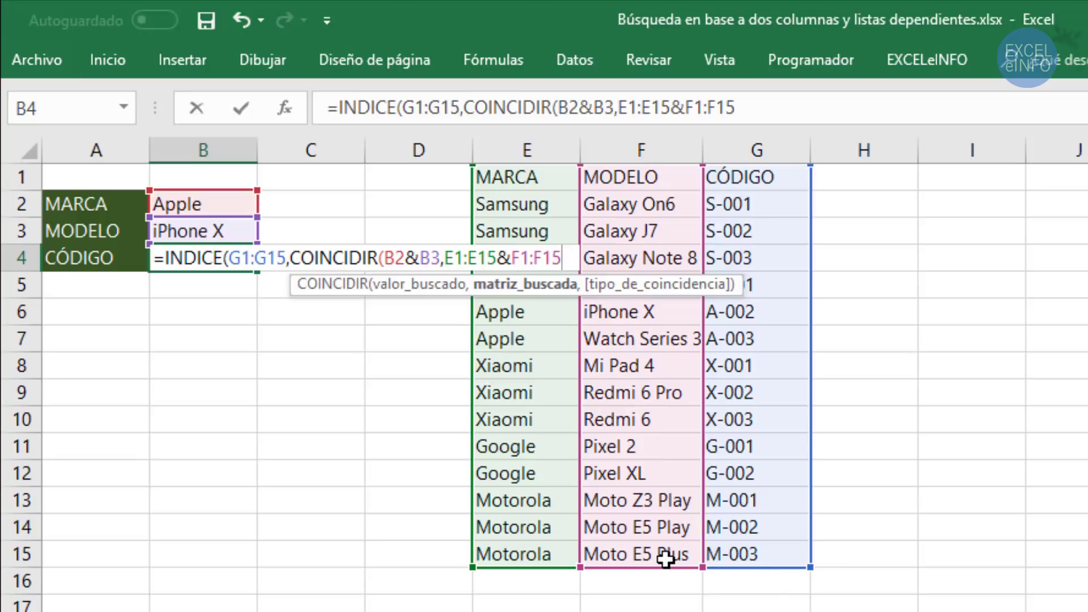
pyautogui.write(',')
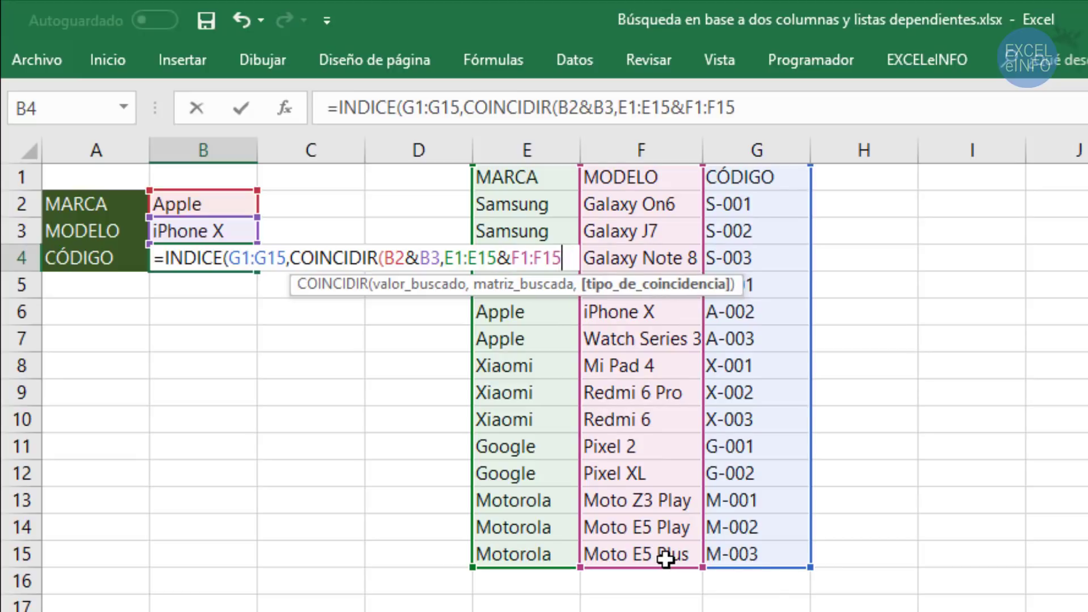
pyautogui.write('0')
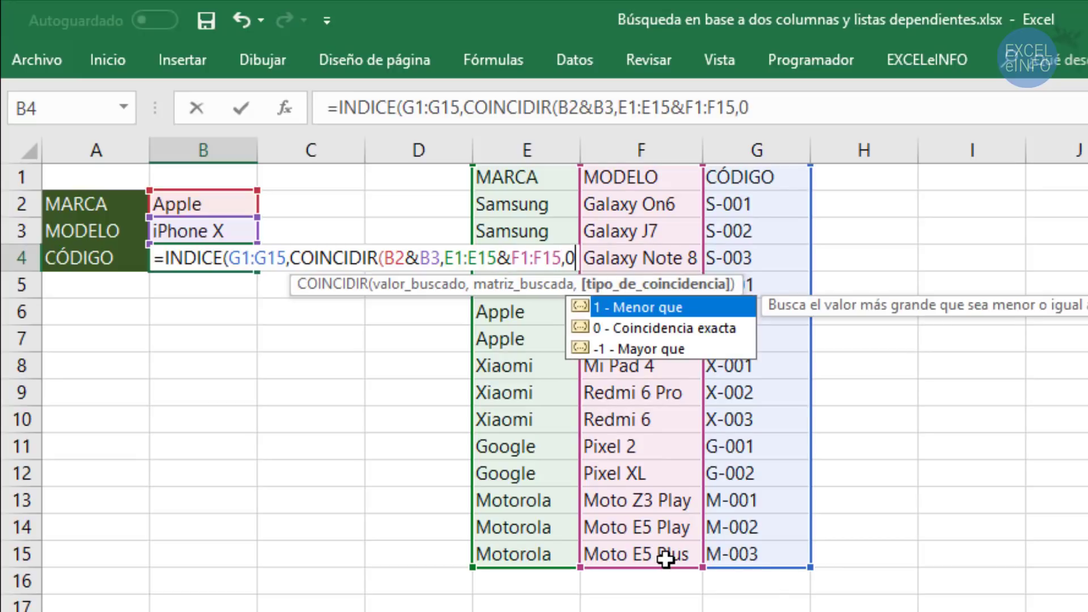
pyautogui.write(')')
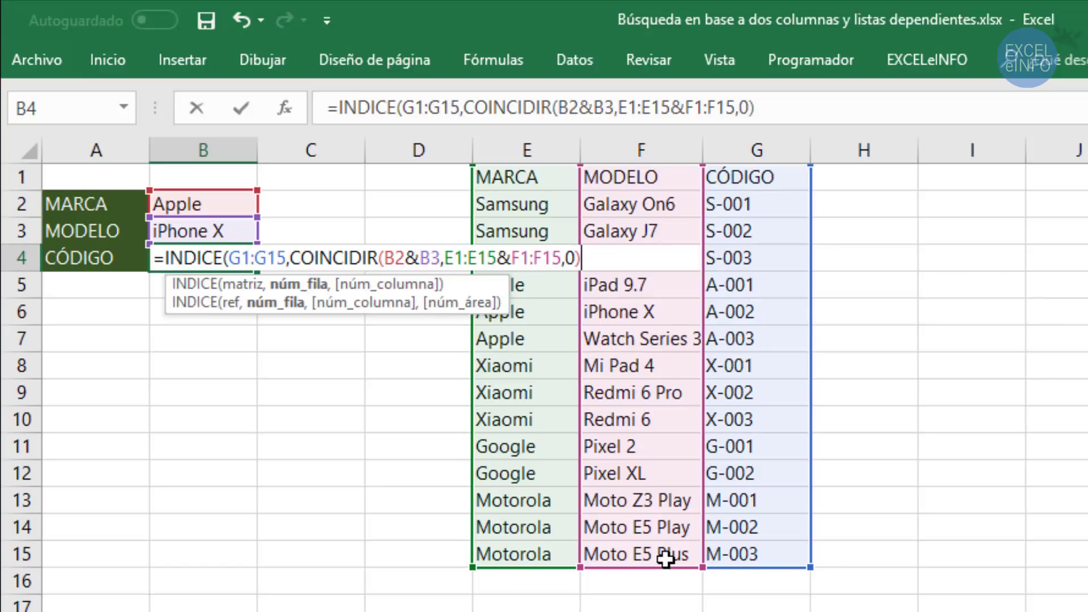
pyautogui.write(')')
pyautogui.press('Return')
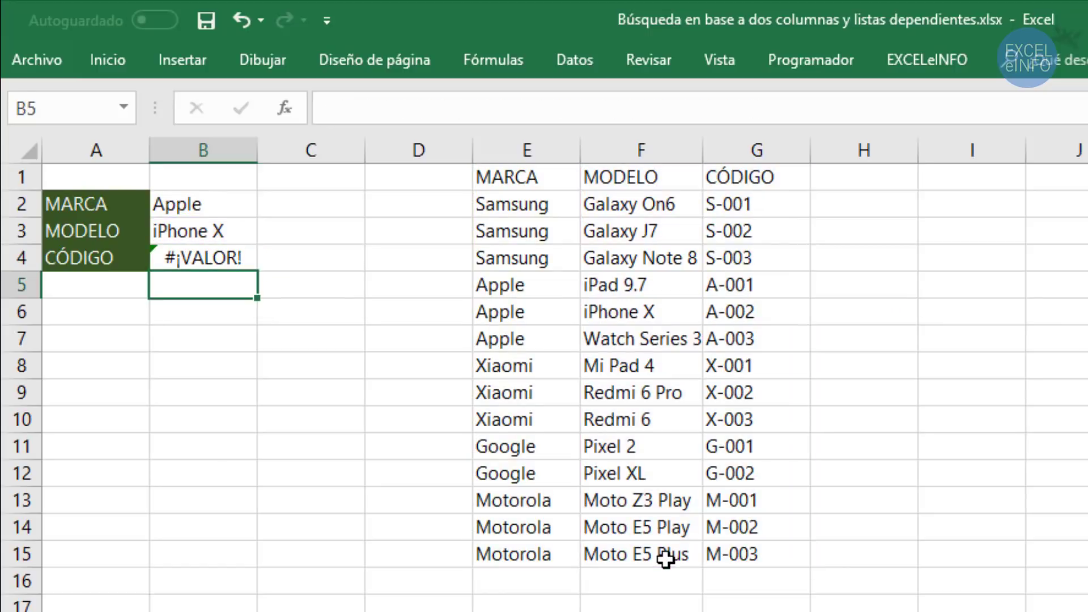
# Recommit B4's INDICE/COINCIDIR formula with Ctrl+Shift+Enter so it returns A-002
pyautogui.press('Up')
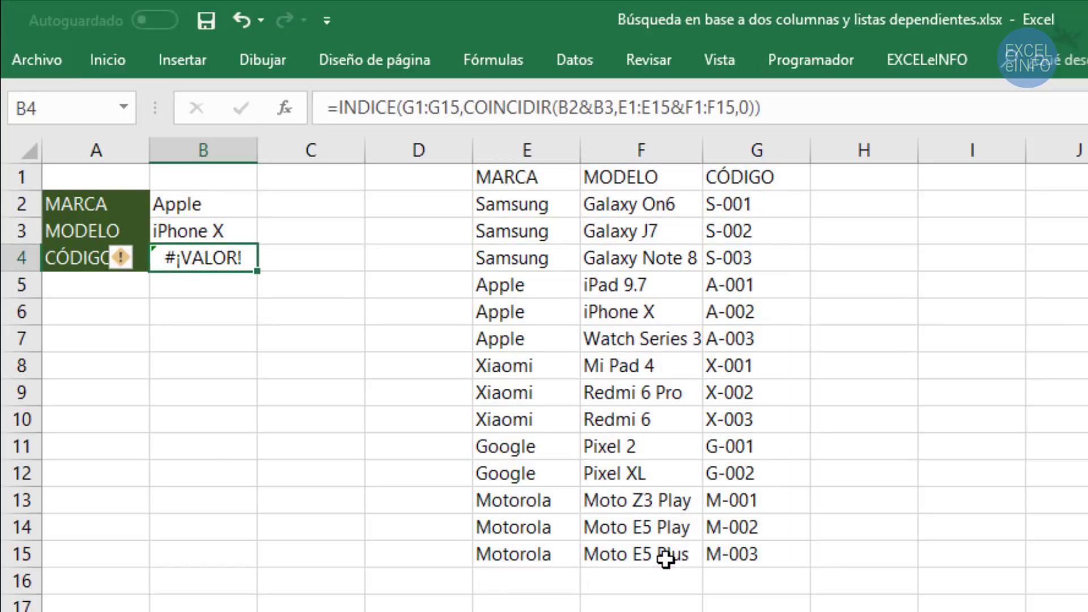
pyautogui.press('F2')
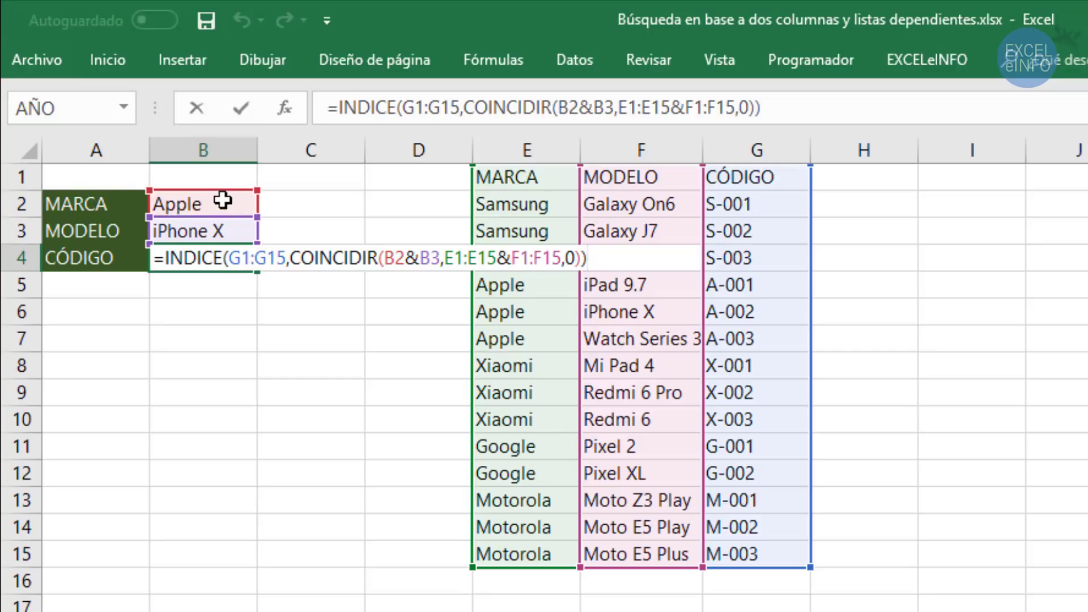
pyautogui.click(386, 257)
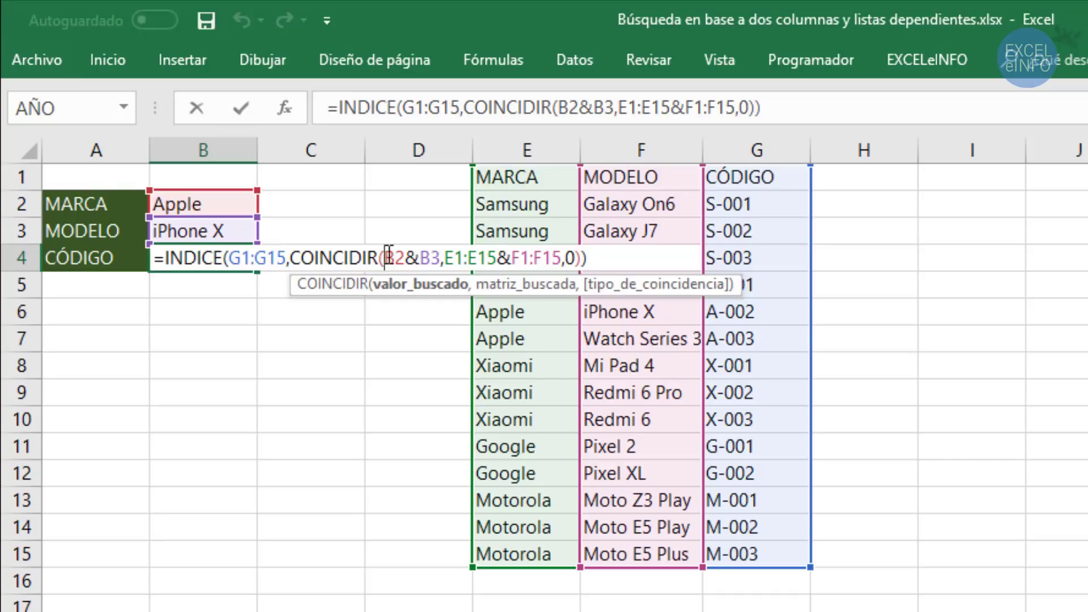
pyautogui.click(604, 258)
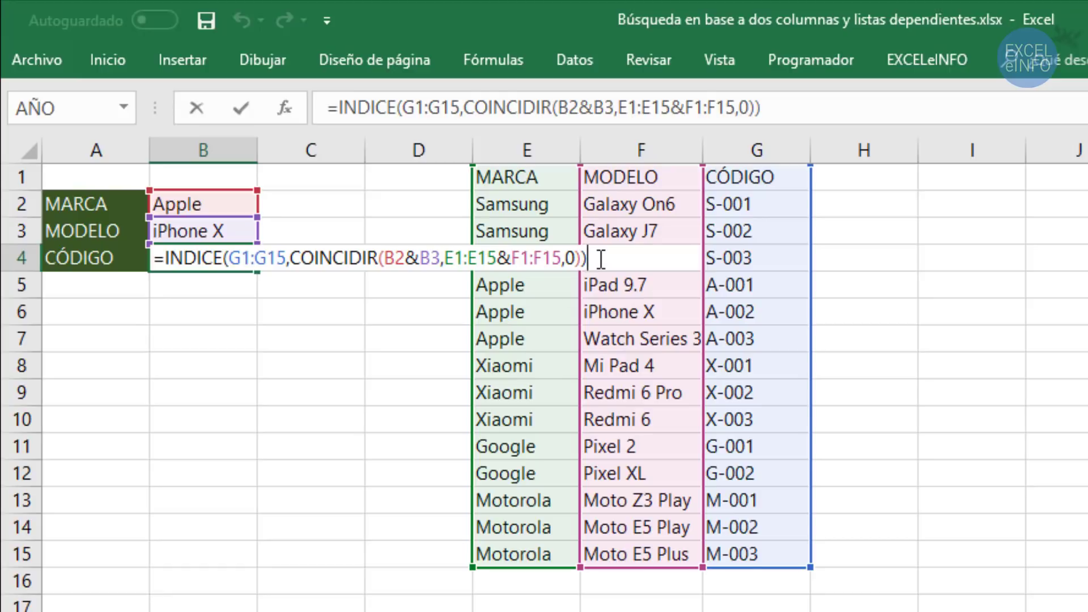
pyautogui.hotkey('ctrl', 'shift', 'Return')
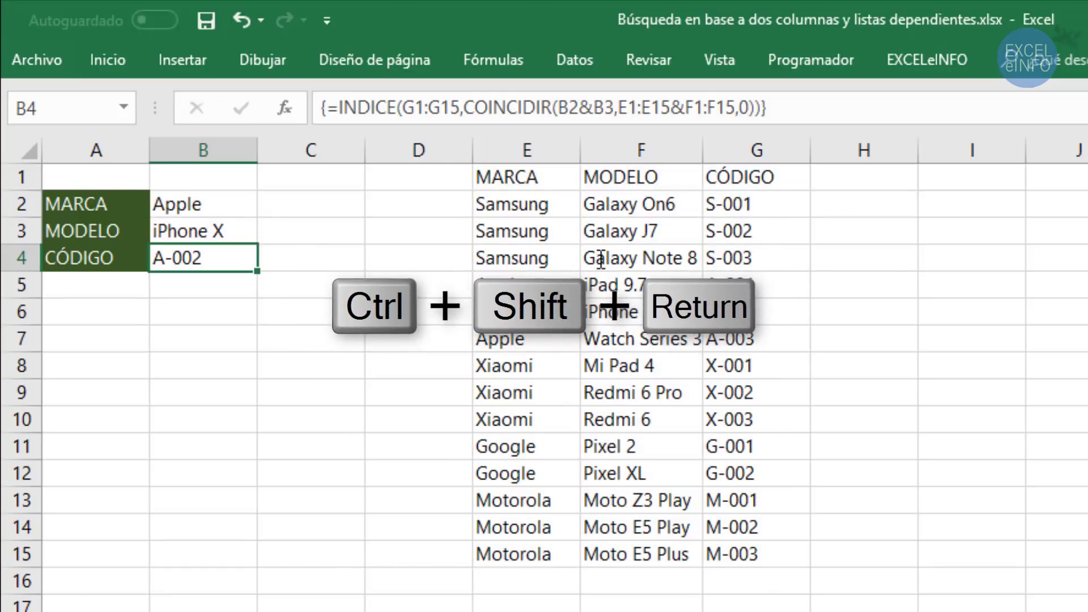
pyautogui.click(229, 200)
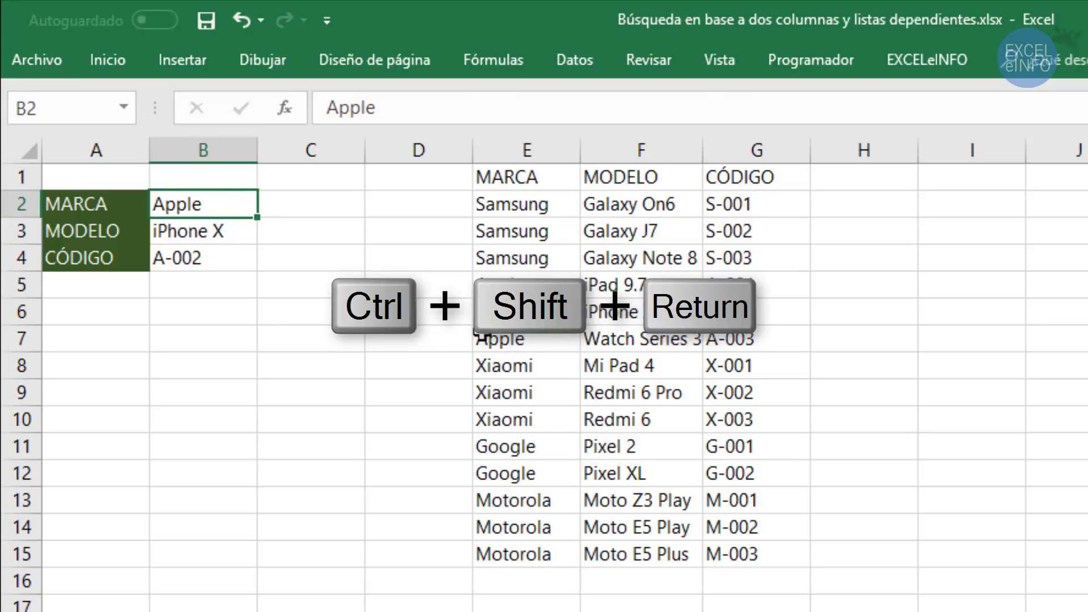
# Copy iPad 9.7 from F5 and paste it into B3 as the model
pyautogui.click(781, 312)
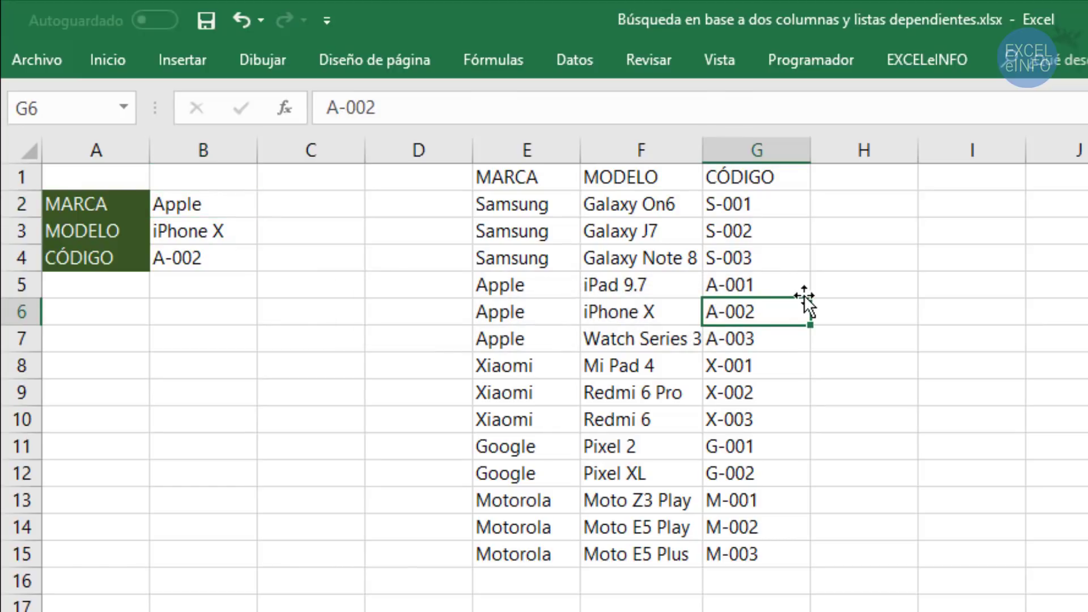
pyautogui.click(218, 231)
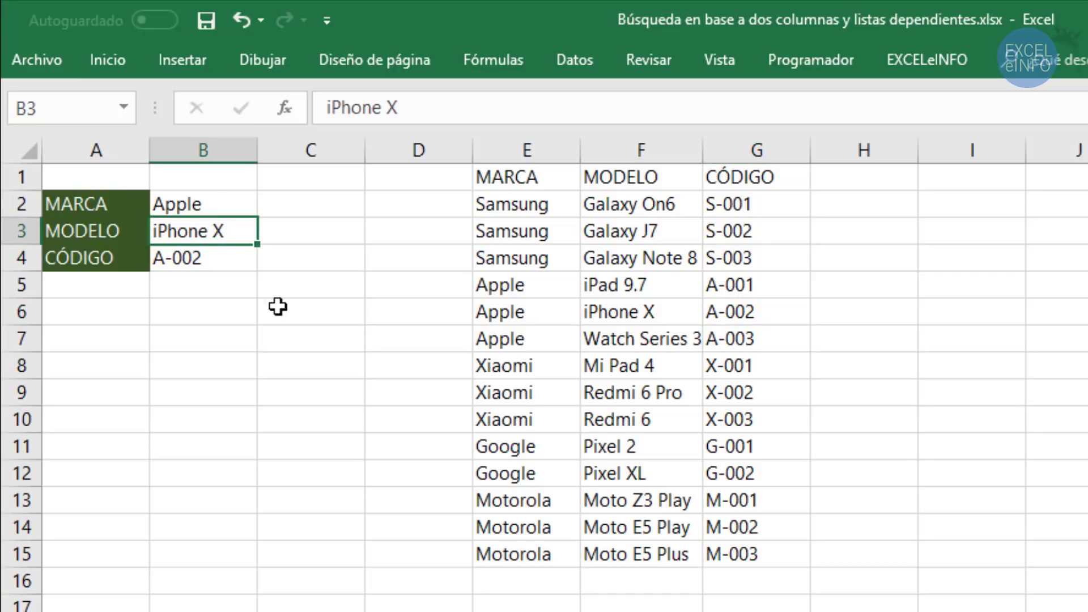
pyautogui.click(662, 285)
pyautogui.hotkey('ctrl', 'c')
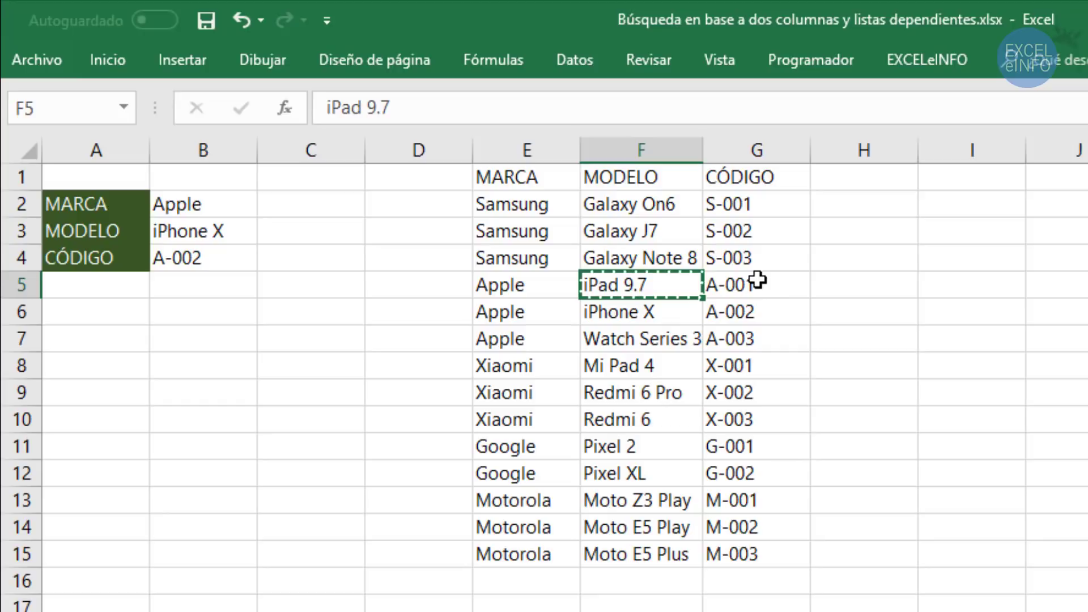
pyautogui.rightClick(244, 231)
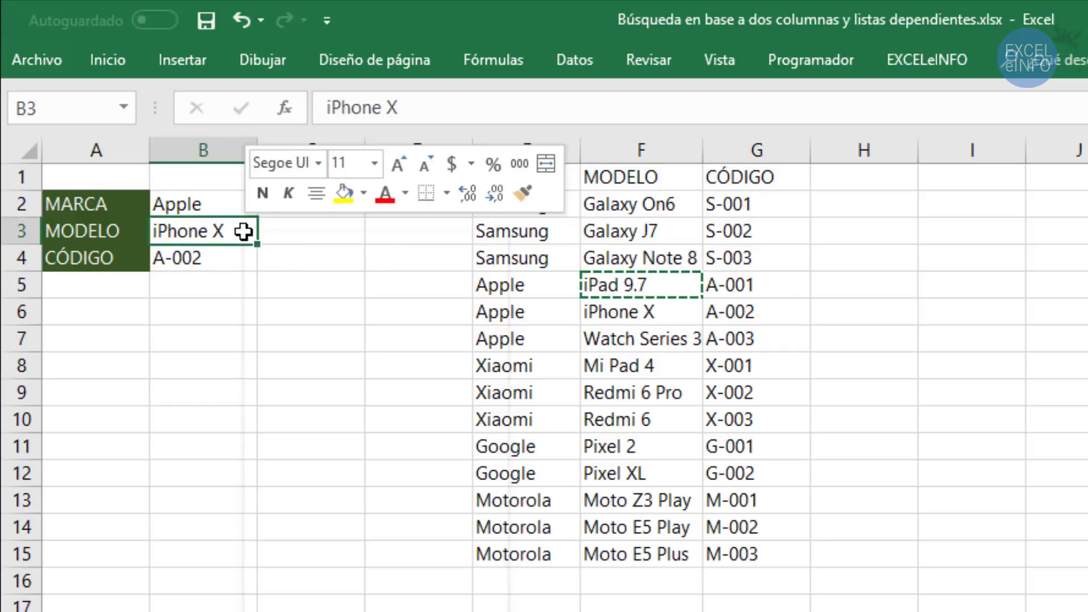
pyautogui.click(334, 370)
# Recommit B4 as an array formula so it returns A-001, matching the iPad 9.7 row
pyautogui.click(227, 254)
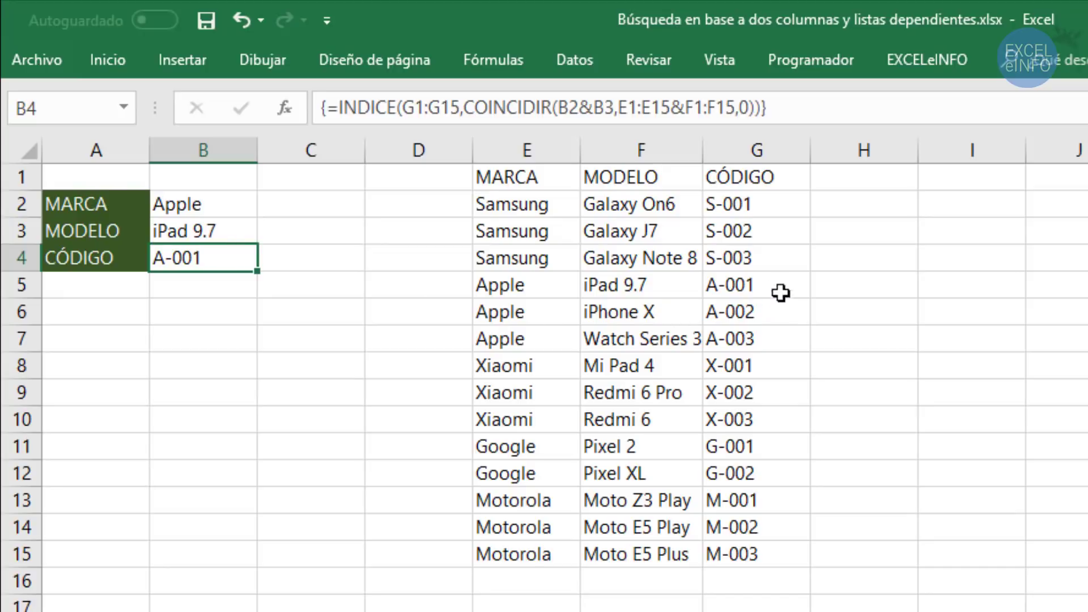
pyautogui.moveTo(741, 286)
pyautogui.mouseDown()
pyautogui.moveTo(528, 278)
pyautogui.moveTo(742, 283)
pyautogui.mouseUp()
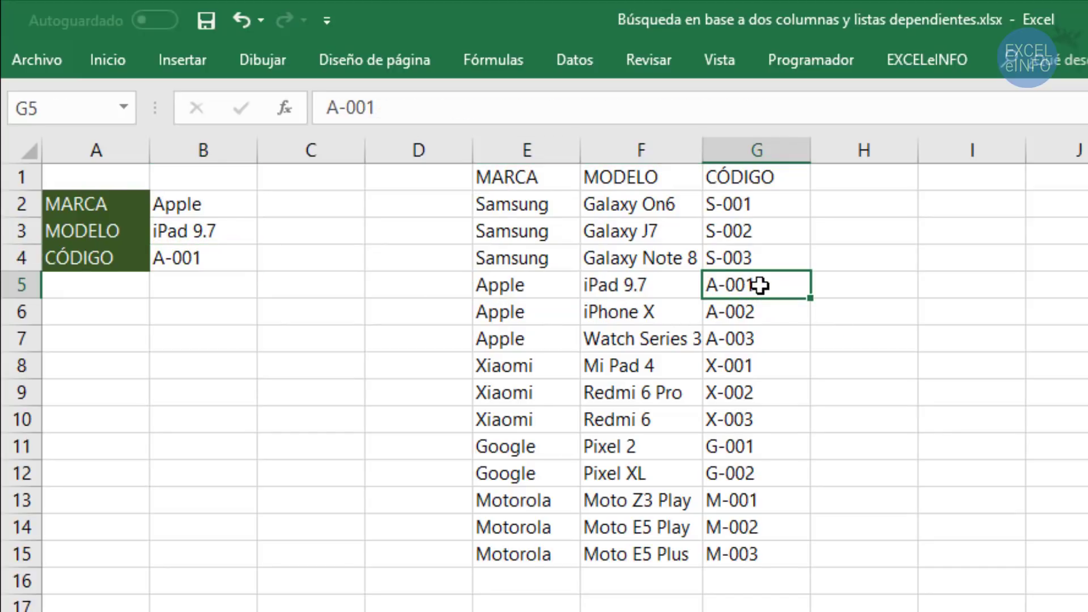
pyautogui.click(199, 259)
pyautogui.doubleClick(199, 259)
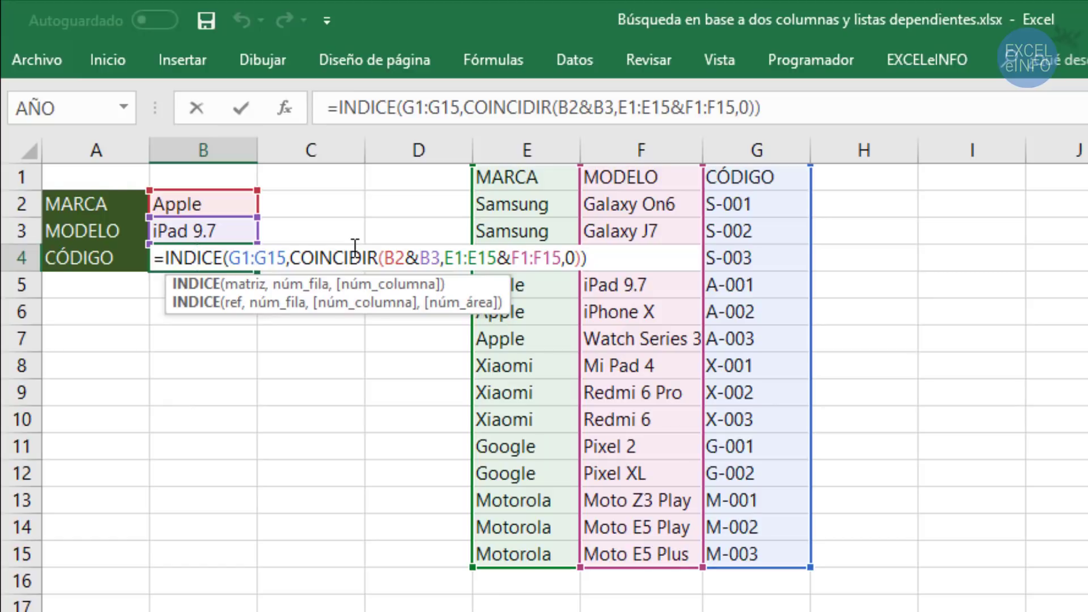
pyautogui.hotkey('ctrl', 'shift', 'Return')
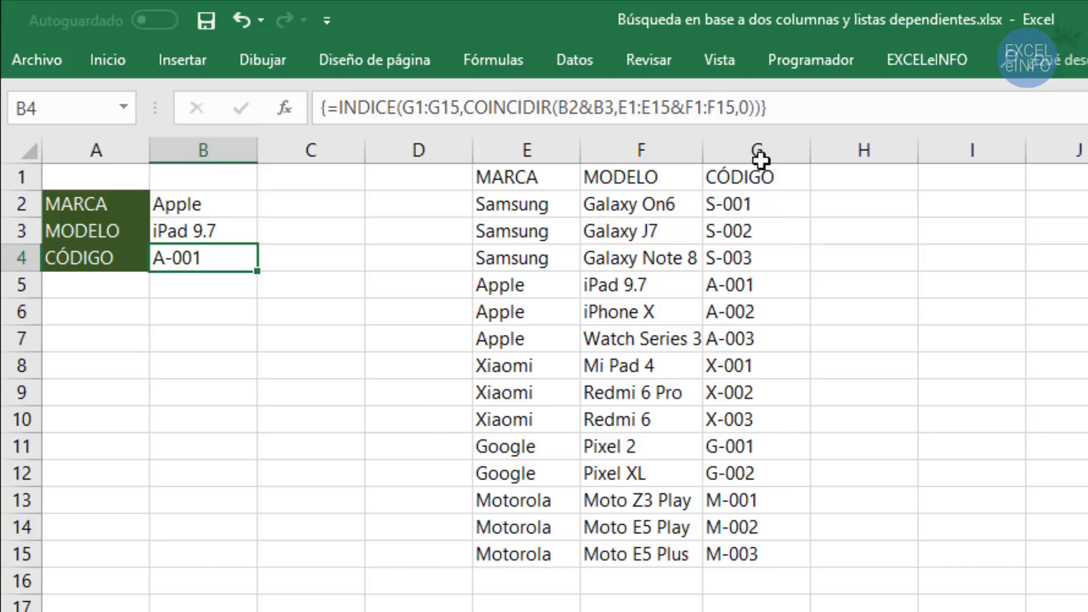
pyautogui.click(761, 138)
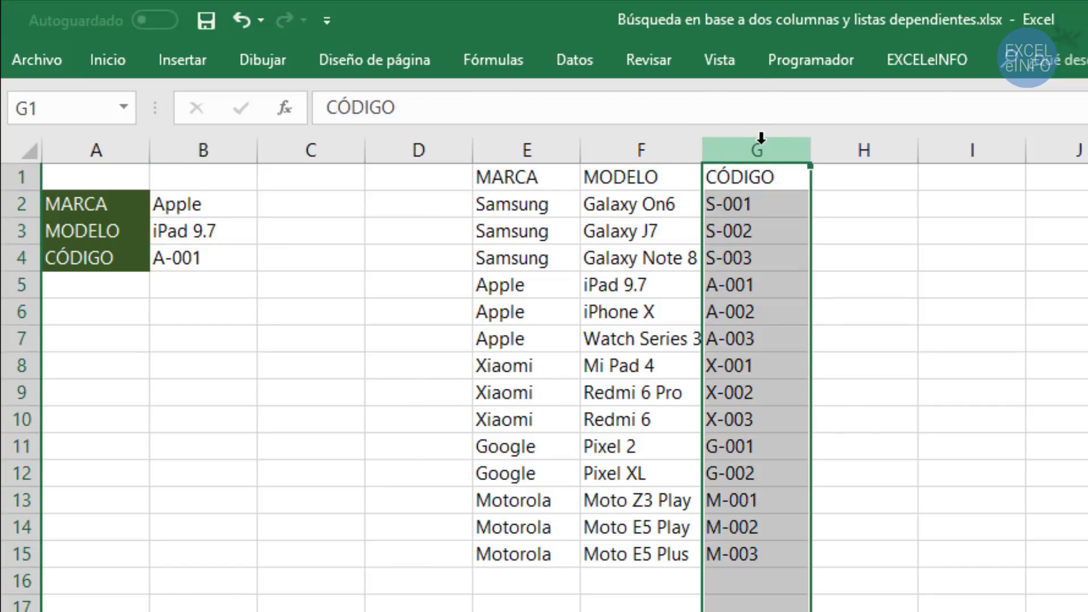
# Insert a new column G before CÓDIGO and give it the header 'M & M'
pyautogui.rightClick(761, 145)
pyautogui.click(825, 315)
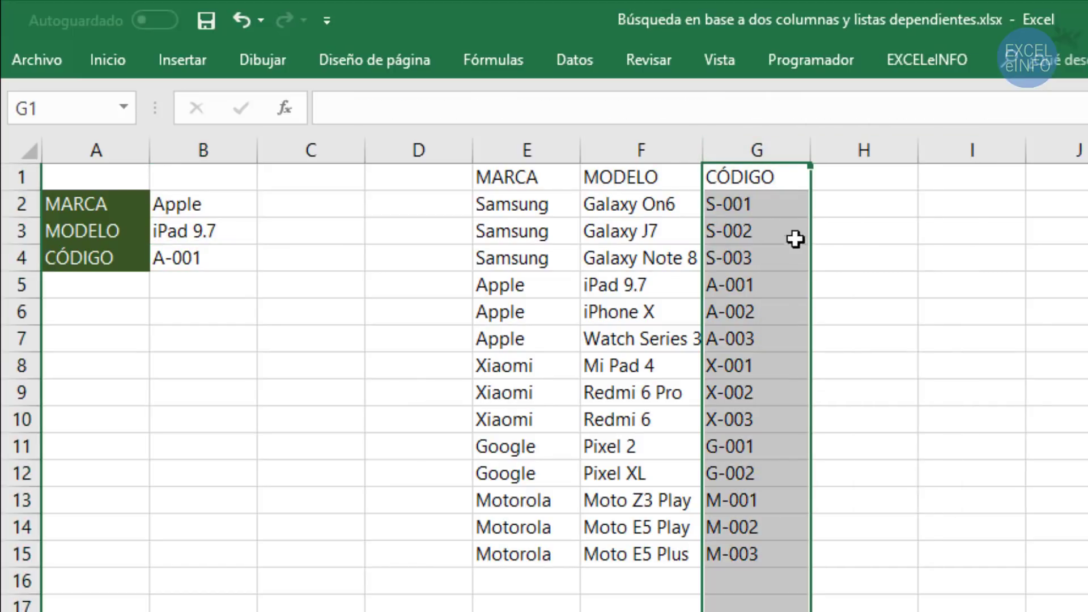
pyautogui.click(760, 178)
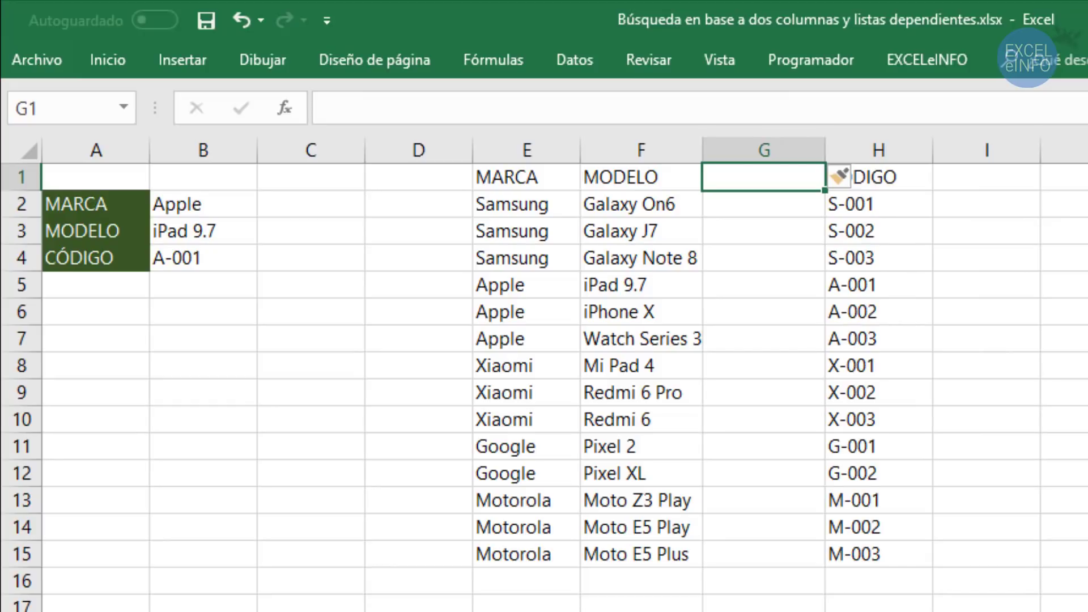
pyautogui.write('M & ')
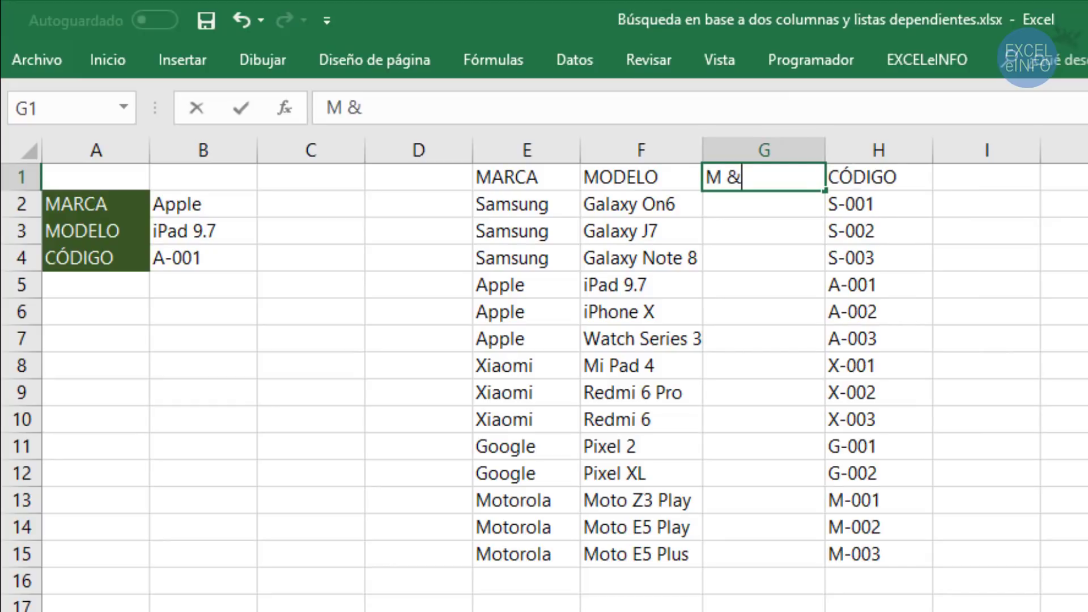
pyautogui.write('M')
pyautogui.press('Return')
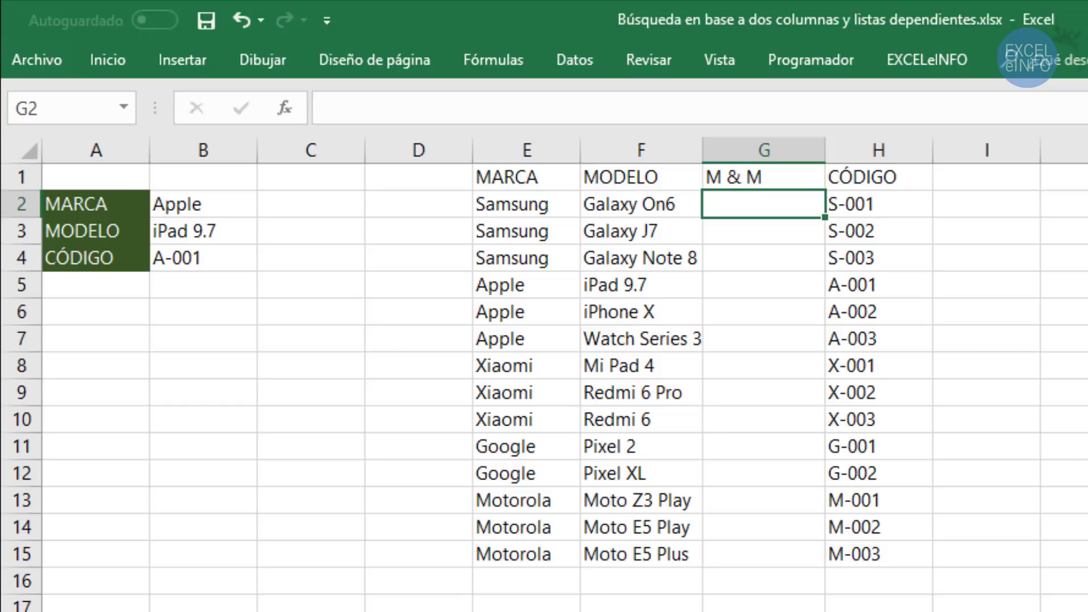
# Enter =E2&F2 in G2 to join the row's MARCA and MODELO
pyautogui.write('=')
pyautogui.press('Left')
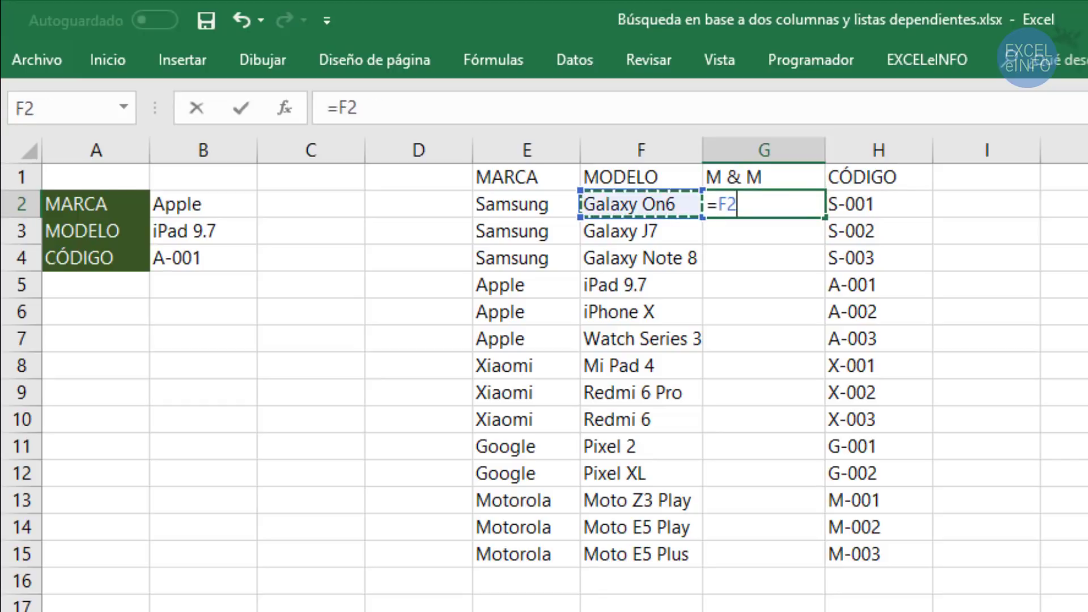
pyautogui.press('Left')
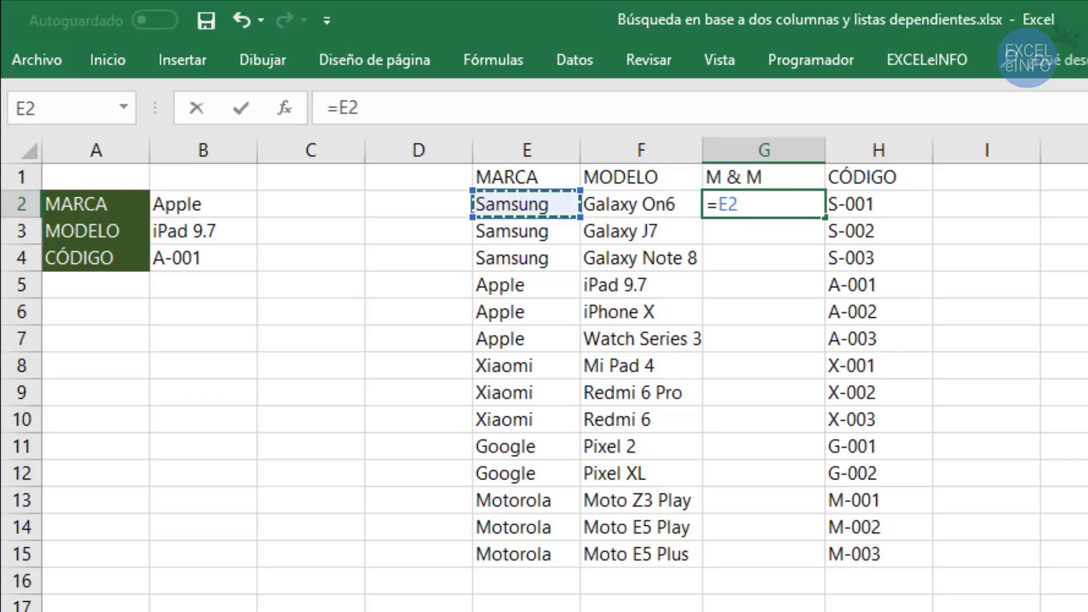
pyautogui.write('&')
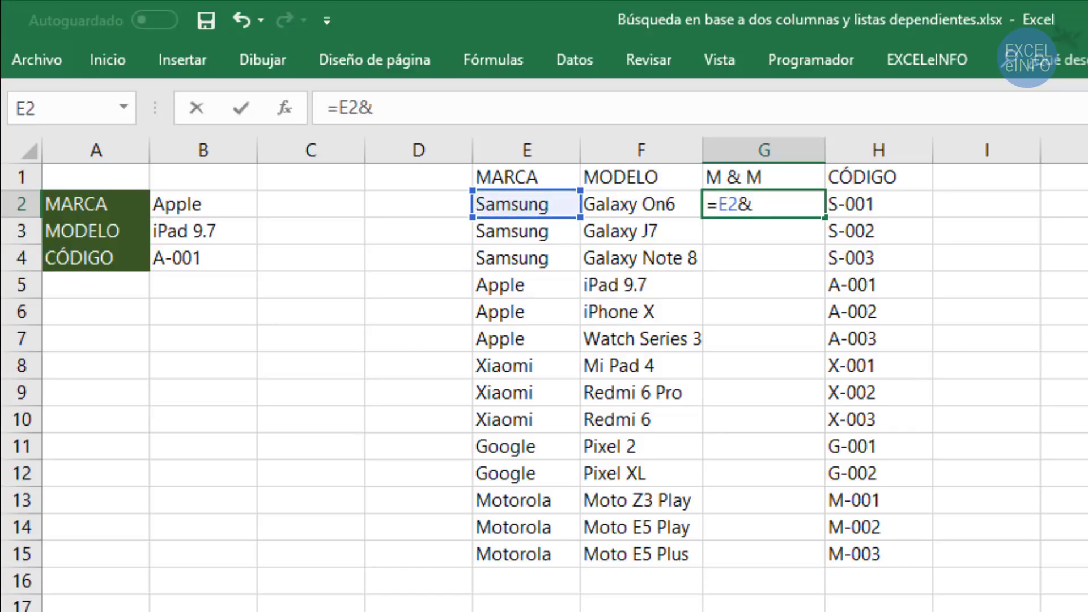
pyautogui.press('Left')
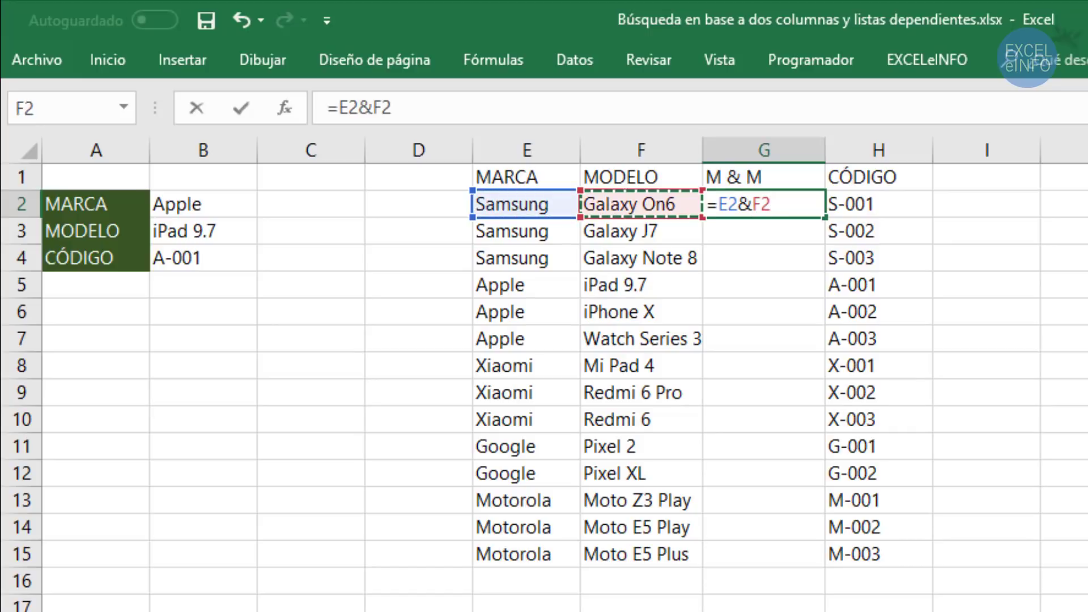
pyautogui.press('Return')
# Fill the joining formula down to row 15 and autofit column G
pyautogui.click(801, 205)
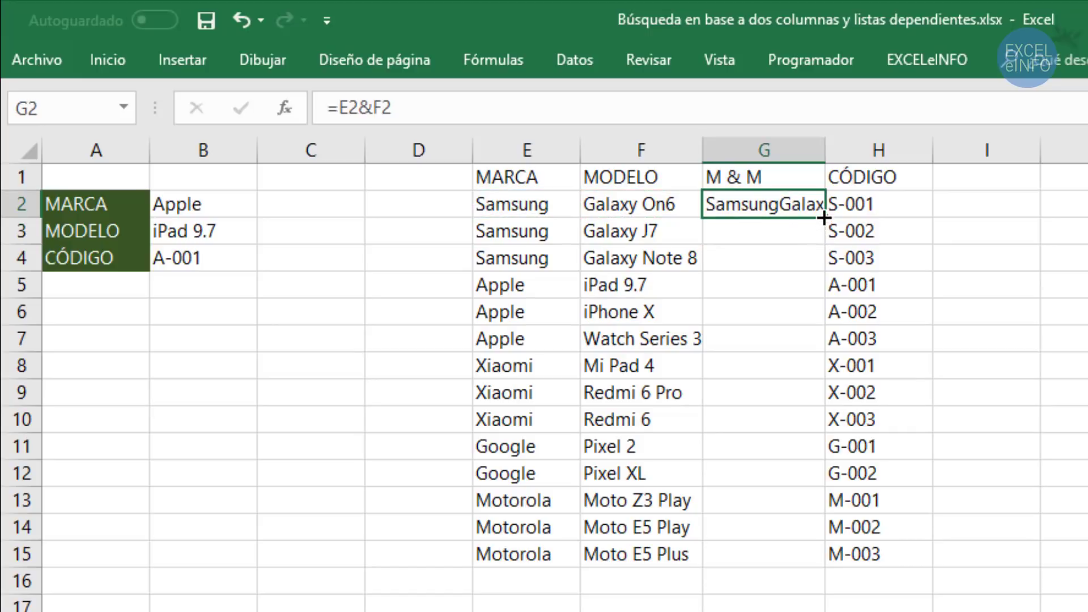
pyautogui.doubleClick(823, 217)
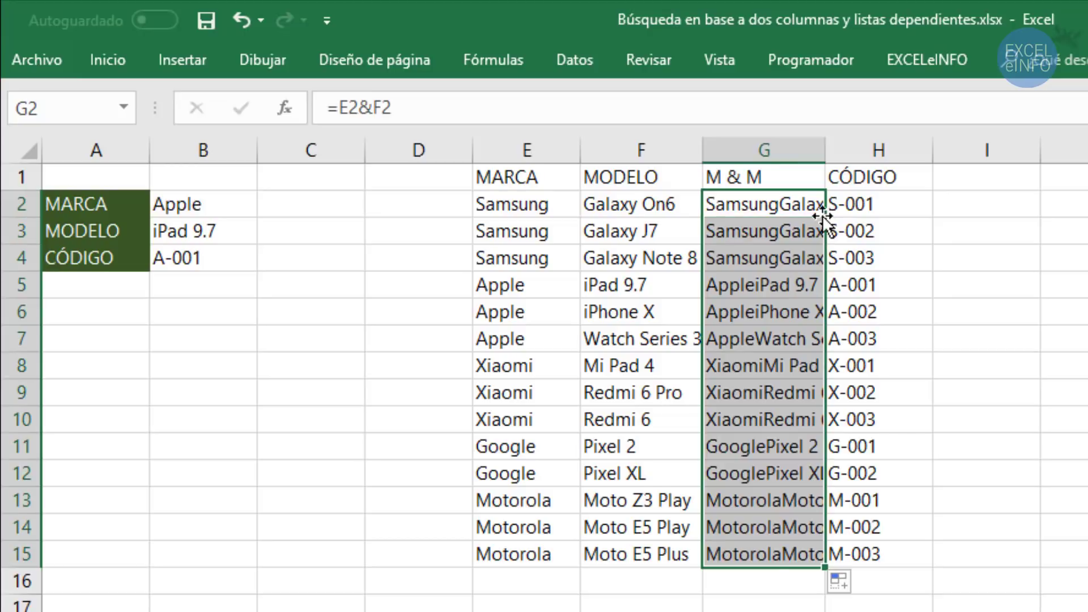
pyautogui.doubleClick(826, 149)
pyautogui.moveTo(789, 177); pyautogui.dragTo(826, 555)
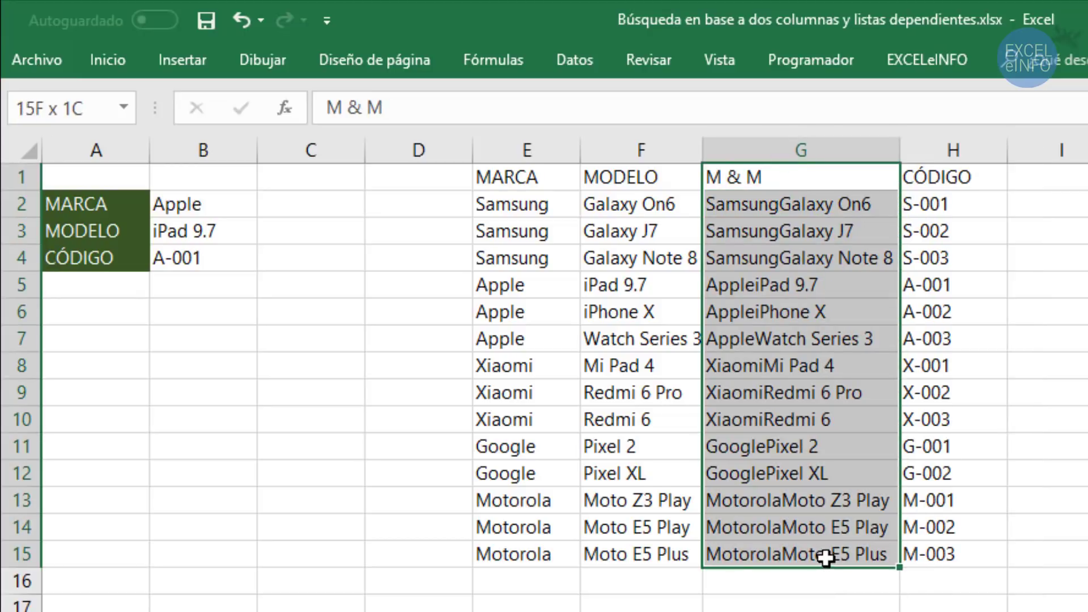
# Copy the CÓDIGO label from A4 into A6
pyautogui.click(107, 259)
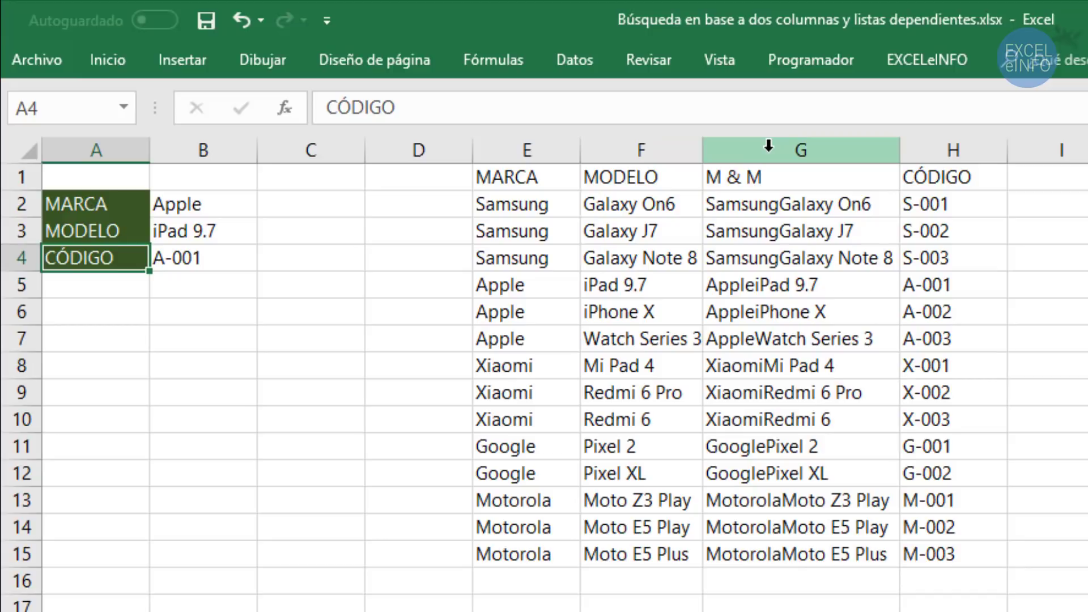
pyautogui.hotkey('ctrl', 'c')
pyautogui.press('Down')
pyautogui.press('Down')
pyautogui.press('Return')
pyautogui.press('Right')
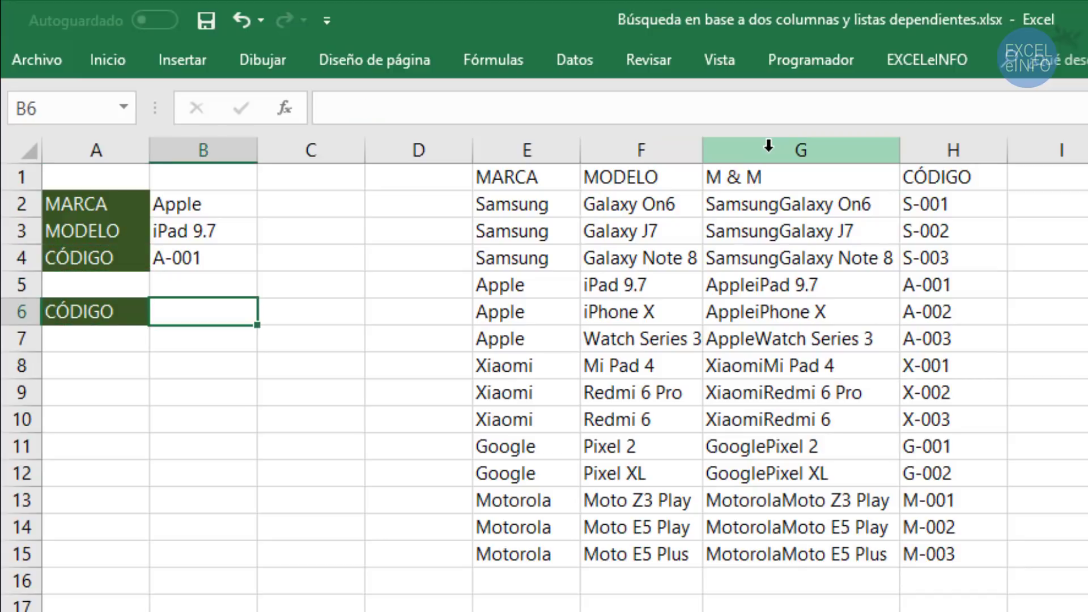
# Review the B2:B3 inputs and the MARCA, MODELO and M & M lists in E1:G15
pyautogui.press('Up')
pyautogui.press('Up')
pyautogui.press('Up')
pyautogui.press('Up')
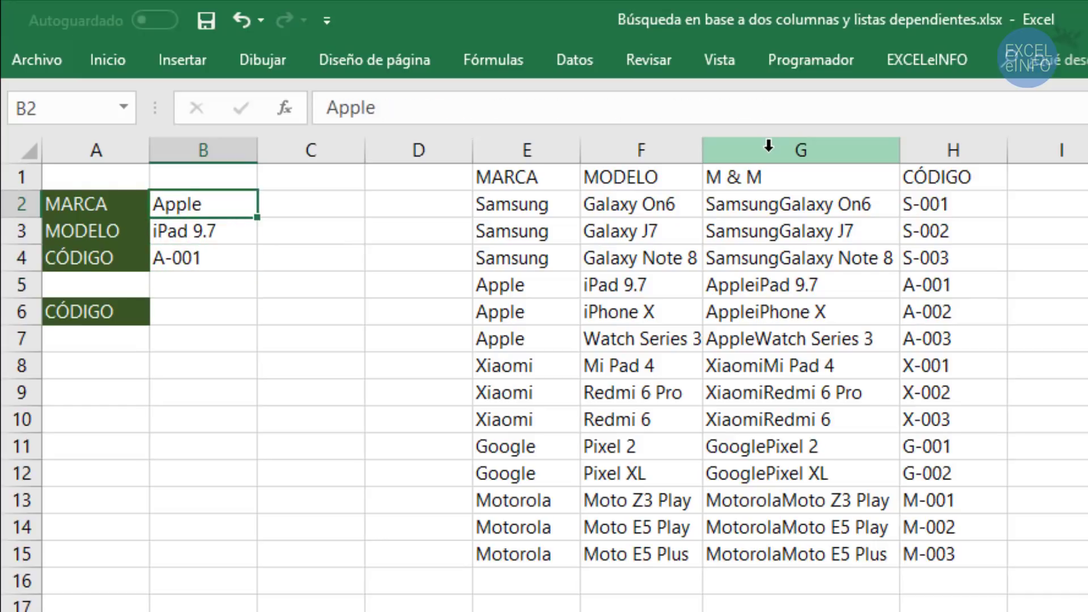
pyautogui.hotkey('shift', 'Down')
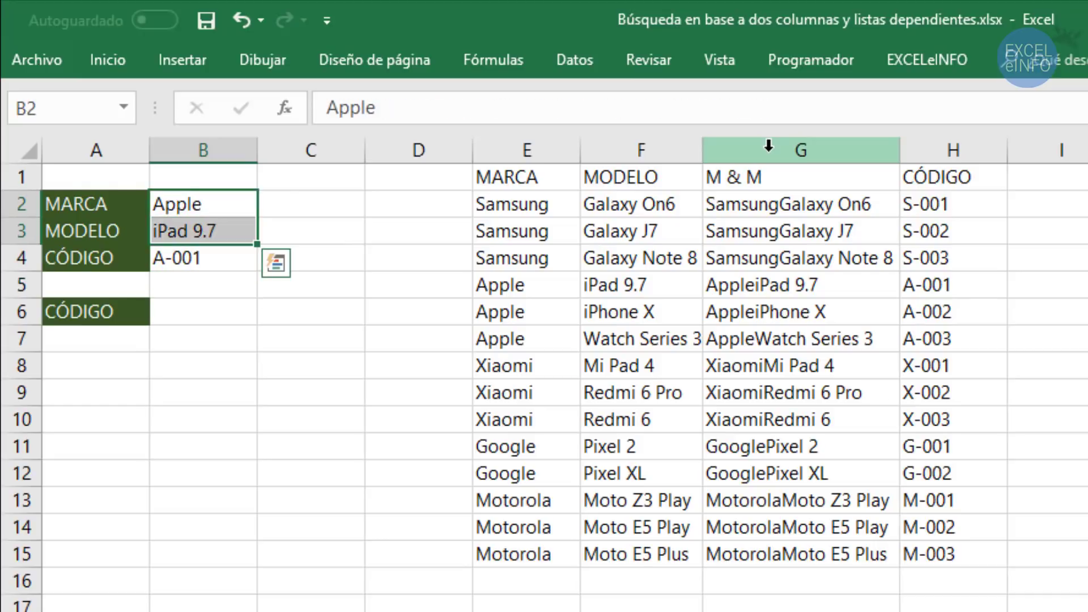
pyautogui.press('Right')
pyautogui.press('Right')
pyautogui.press('Right')
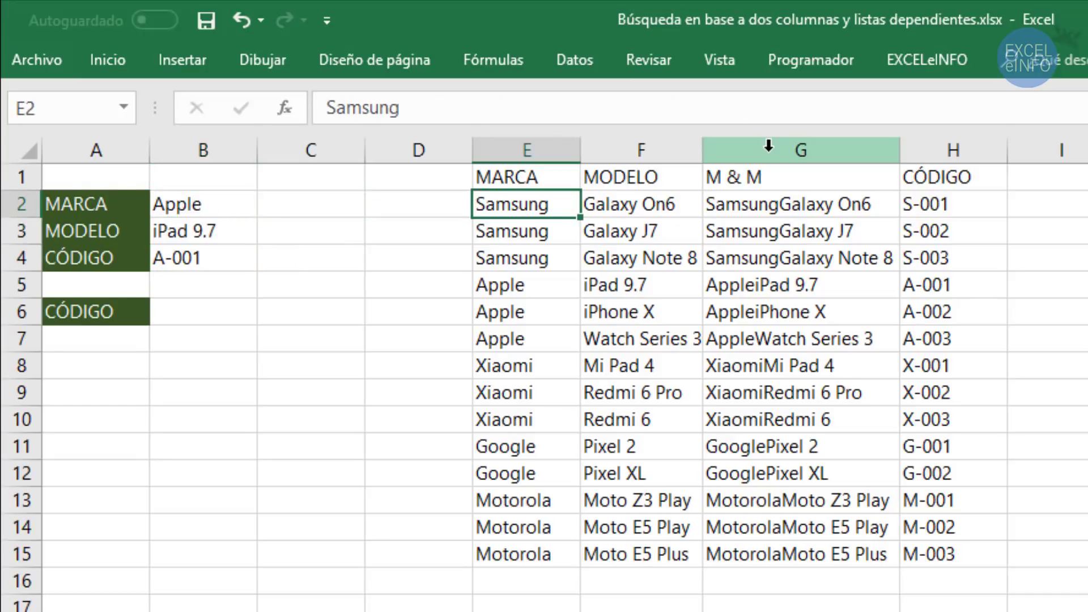
pyautogui.press('Up')
pyautogui.hotkey('ctrl', 'shift', 'Down')
pyautogui.press('Right')
pyautogui.hotkey('ctrl', 'shift', 'Down')
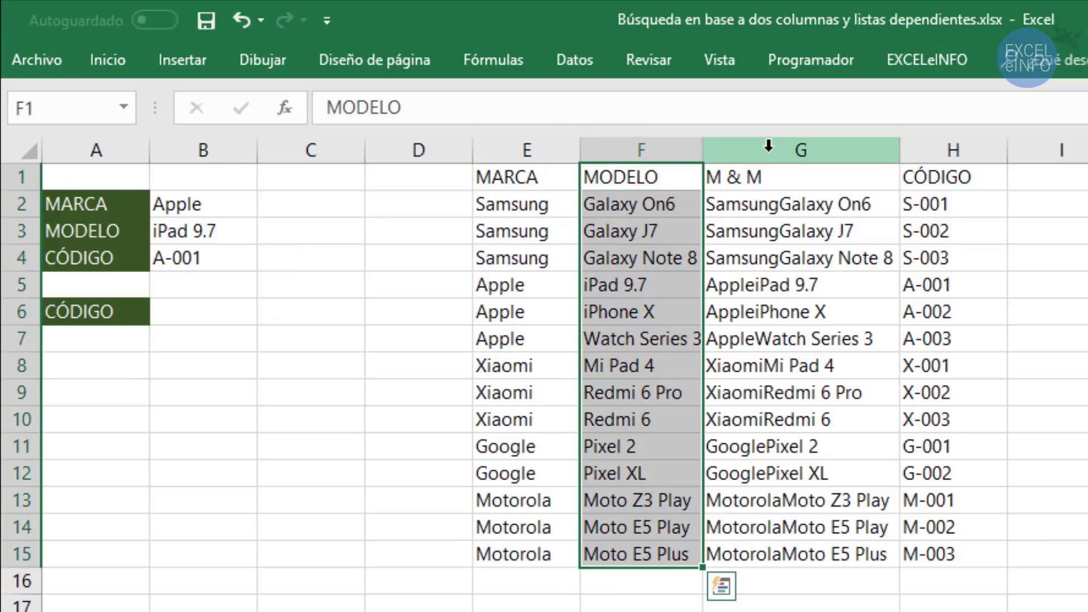
pyautogui.press('Right')
pyautogui.hotkey('ctrl', 'shift', 'Down')
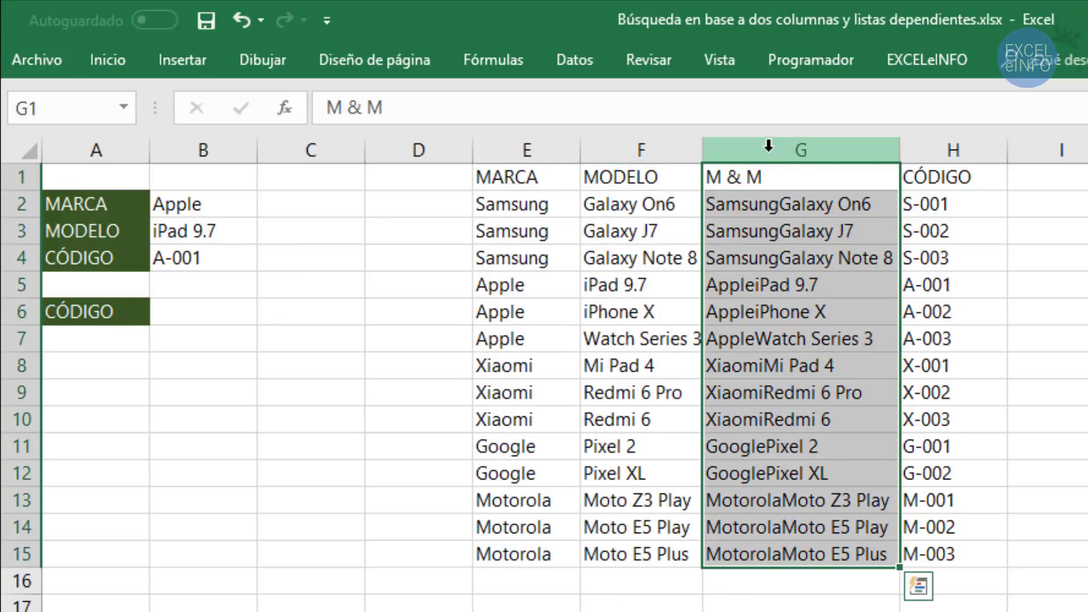
# Check the joined values G2:G15 and the =E2&F2 formula without changing it
pyautogui.press('Down')
pyautogui.hotkey('ctrl', 'shift', 'Down')
pyautogui.press('Up')
pyautogui.press('Down')
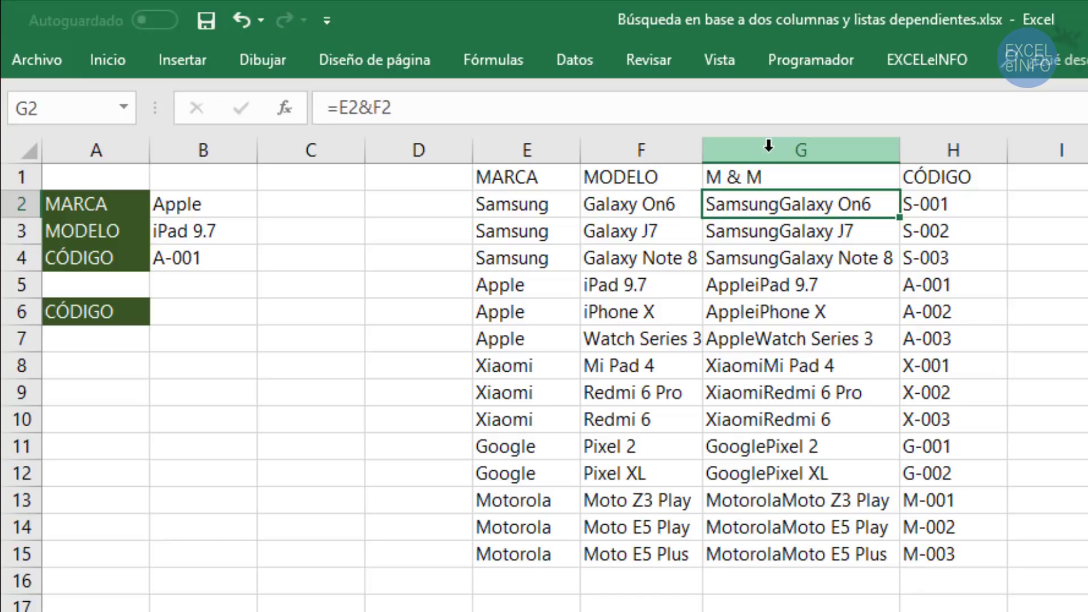
pyautogui.press('F2')
pyautogui.press('Escape')
# Start a new formula =BU in B6 beside the second CÓDIGO label
pyautogui.press('Left')
pyautogui.press('Left')
pyautogui.press('Left')
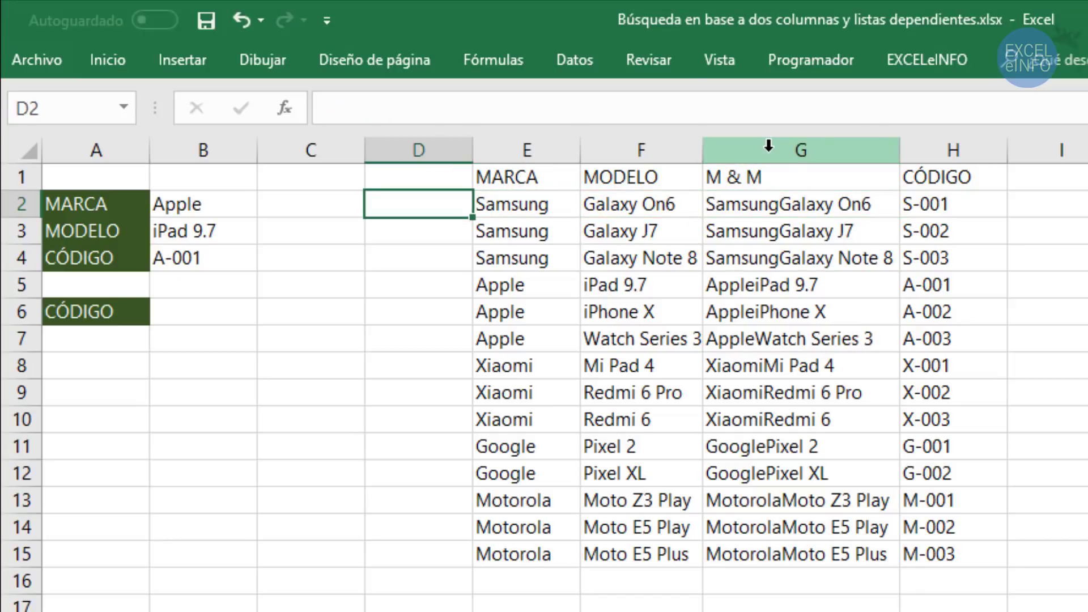
pyautogui.press('Left')
pyautogui.press('Left')
pyautogui.press('Down')
pyautogui.press('Down')
pyautogui.press('Down')
pyautogui.press('Down')
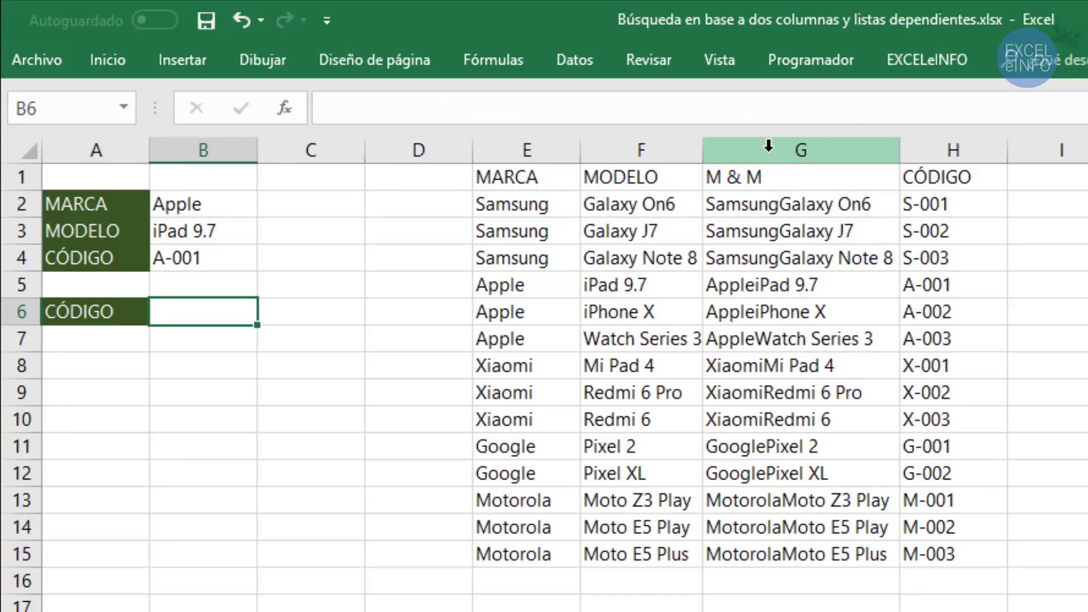
pyautogui.write('=BU')
# Insert BUSCARV in B6 with B2&B3 as the lookup value
pyautogui.press('Down')
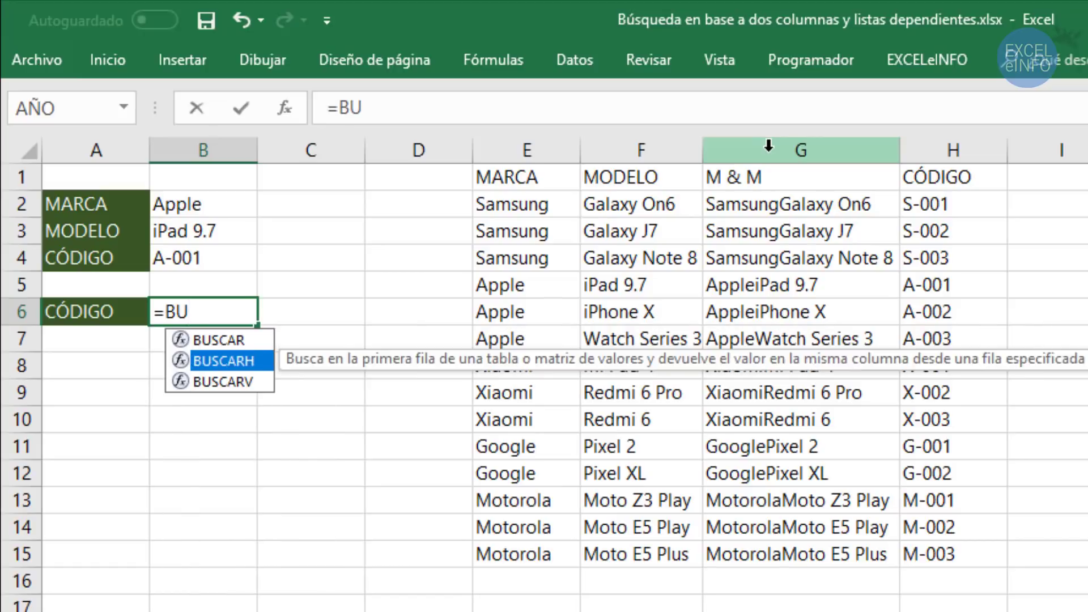
pyautogui.press('Down')
pyautogui.press('Tab')
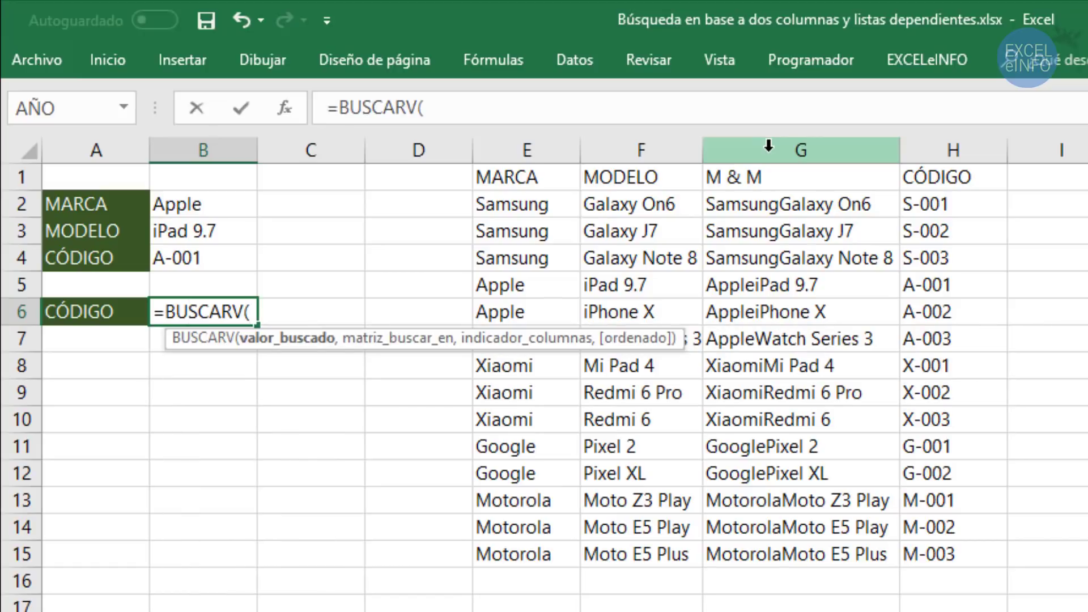
pyautogui.press('Up')
pyautogui.press('Up')
pyautogui.press('Up')
pyautogui.press('Up')
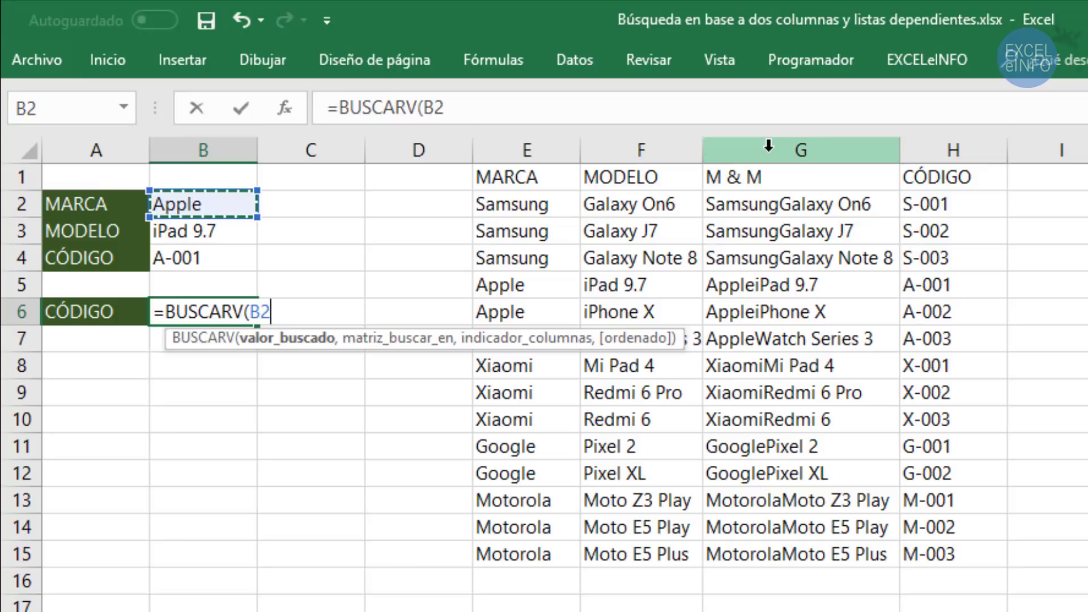
pyautogui.write('&')
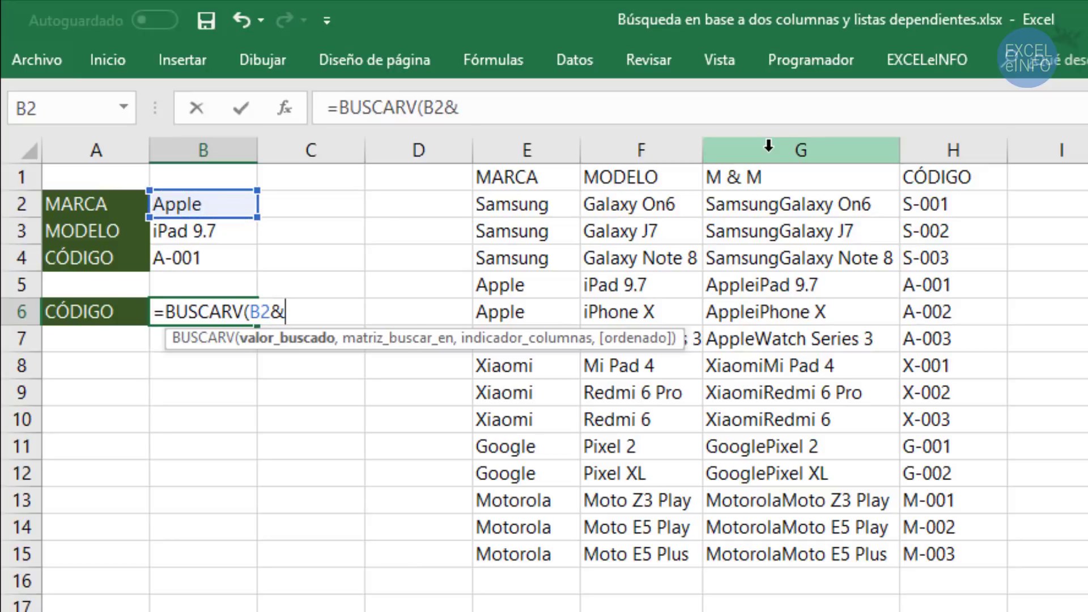
pyautogui.press('Up')
pyautogui.press('Up')
pyautogui.press('Up')
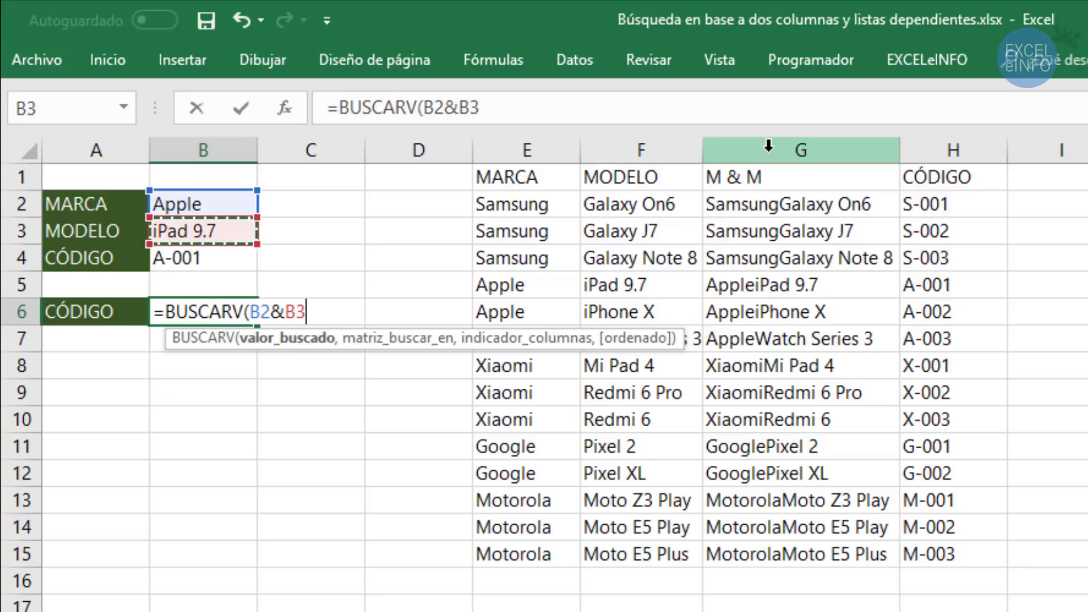
pyautogui.write(',')
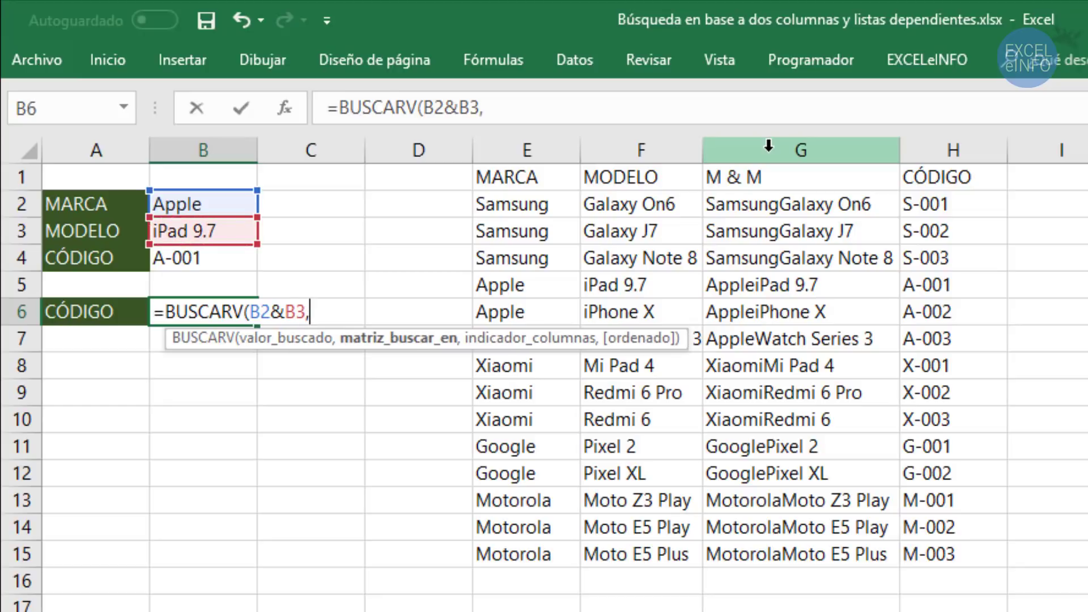
# Complete it with range G1:H15, column 2 and exact match 0, returning A-001
pyautogui.press('Right')
pyautogui.press('Right')
pyautogui.press('Right')
pyautogui.press('Right')
pyautogui.press('Up')
pyautogui.press('Up')
pyautogui.press('Up')
pyautogui.press('Up')
pyautogui.press('Right')
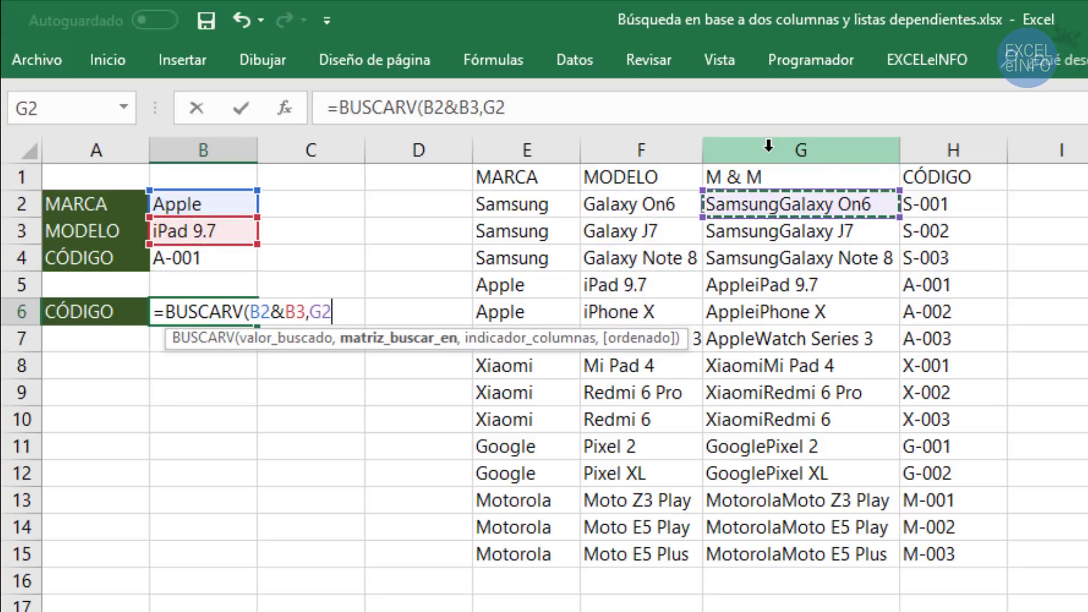
pyautogui.press('Up')
pyautogui.hotkey('shift', 'Right')
pyautogui.hotkey('ctrl', 'shift', 'Down')
pyautogui.write(',2')
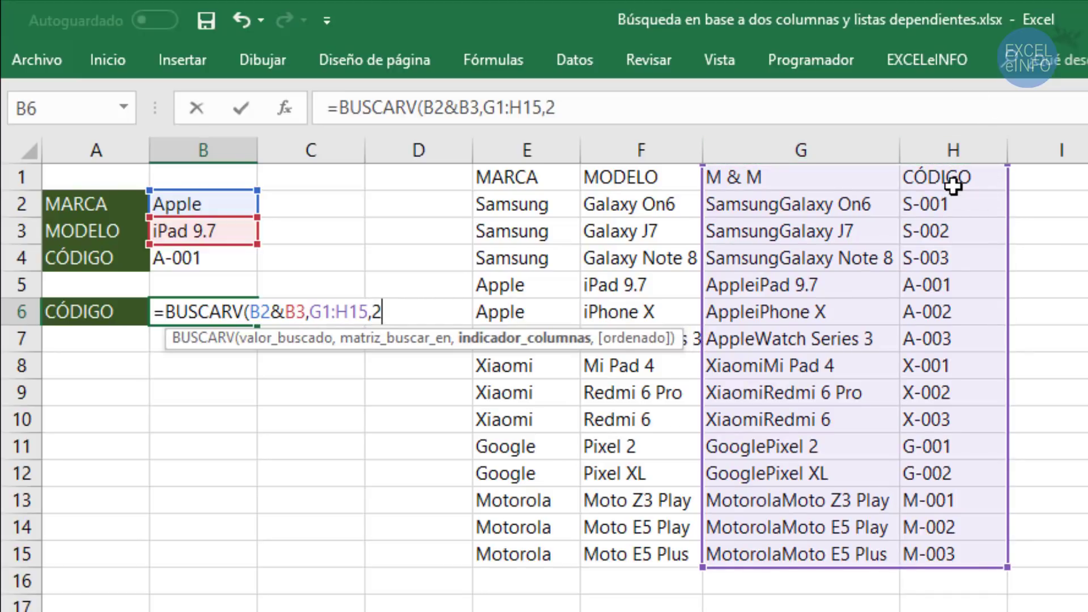
pyautogui.write(',0')
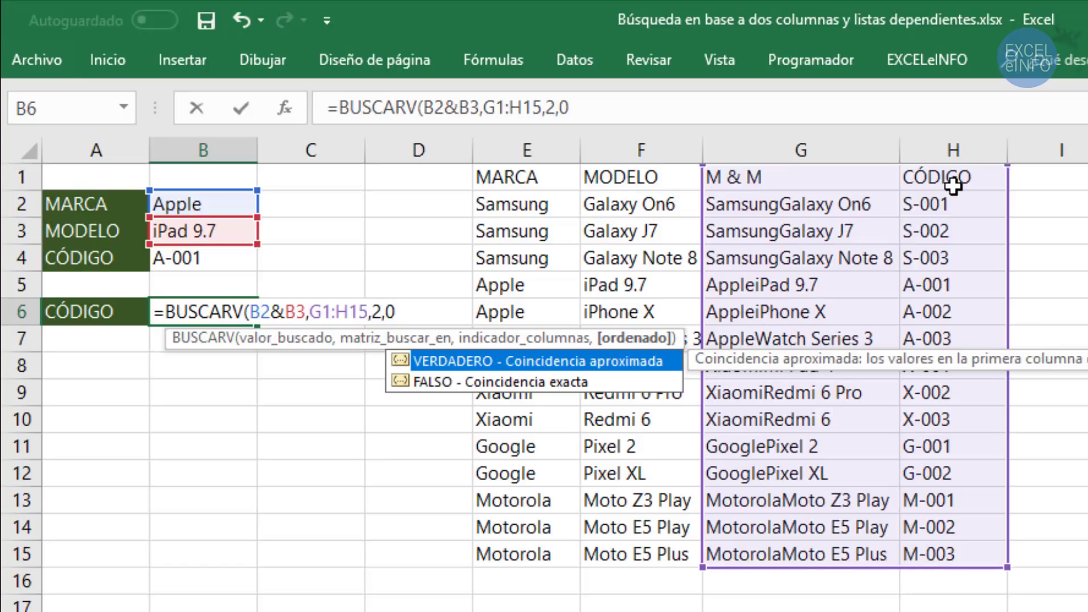
pyautogui.write(')')
pyautogui.press('Return')
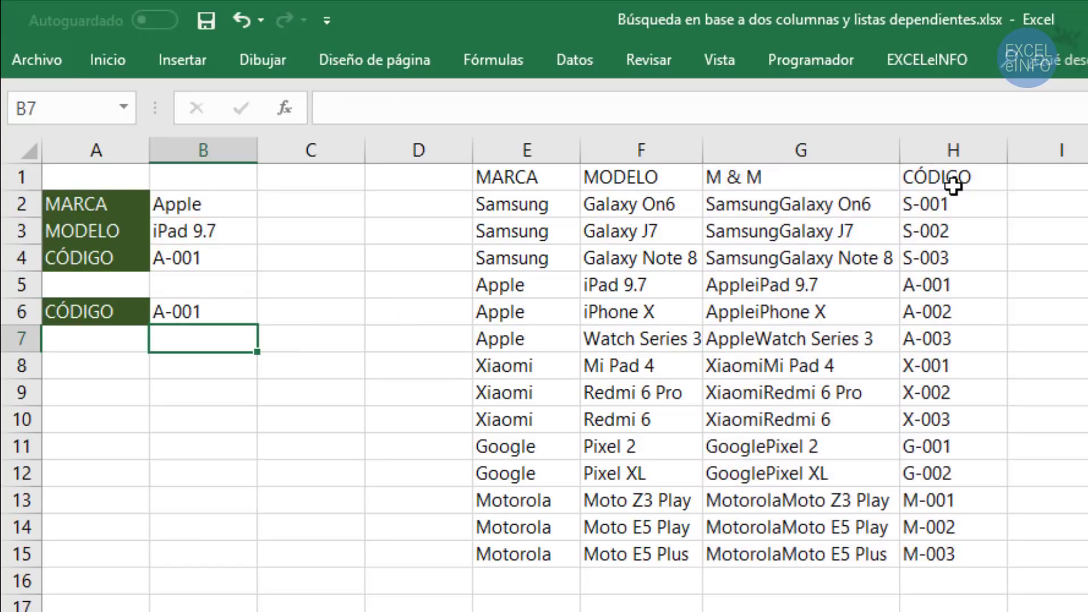
# Inspect the B4 INDICE/COINCIDIR and B6 BUSCARV formulas and the M & M column
pyautogui.click(249, 256)
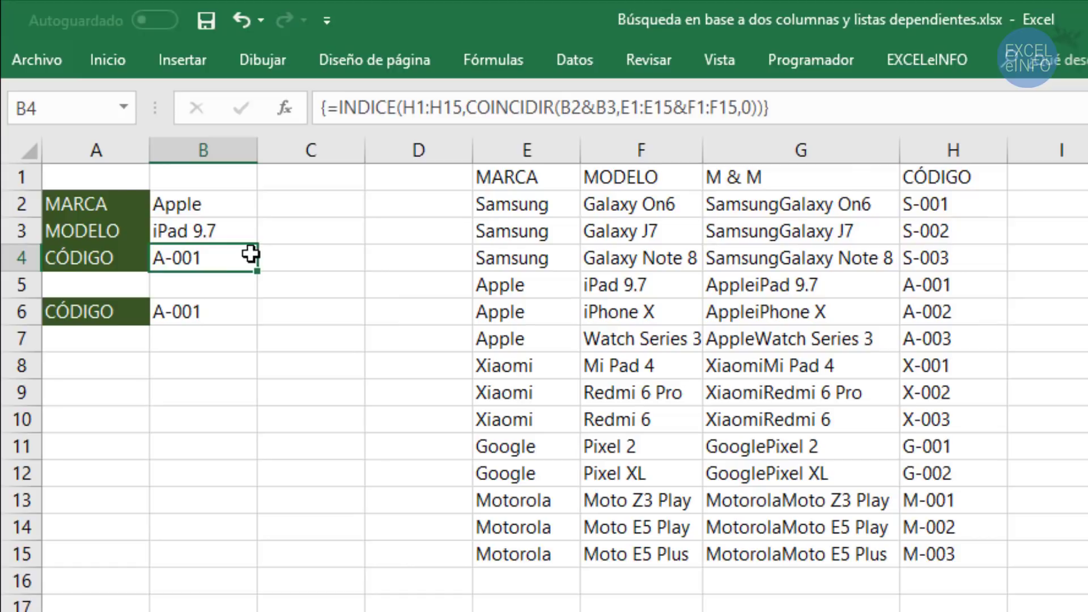
pyautogui.doubleClick(216, 313)
pyautogui.press('Escape')
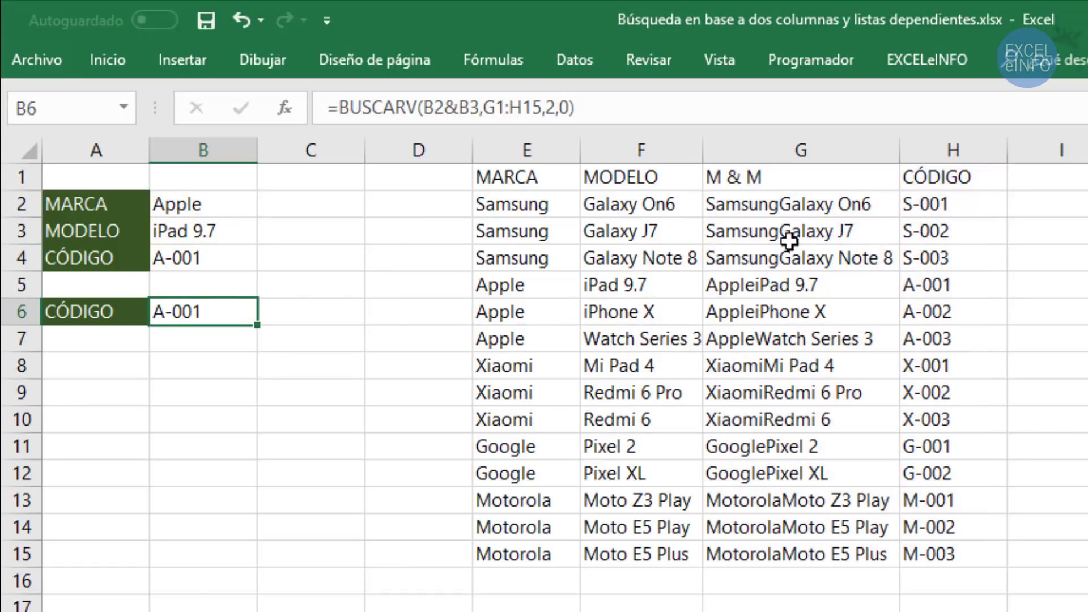
pyautogui.moveTo(830, 173); pyautogui.dragTo(820, 558)
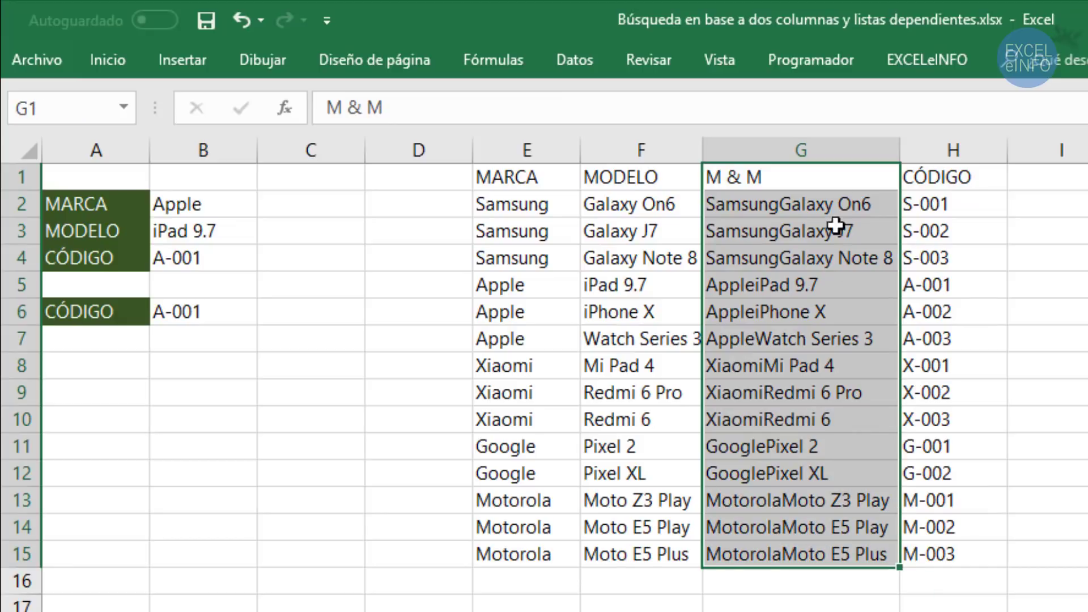
pyautogui.click(840, 180)
# Walk through the MARCA input Apple against the table's MARCA and MODELO columns
pyautogui.click(244, 202)
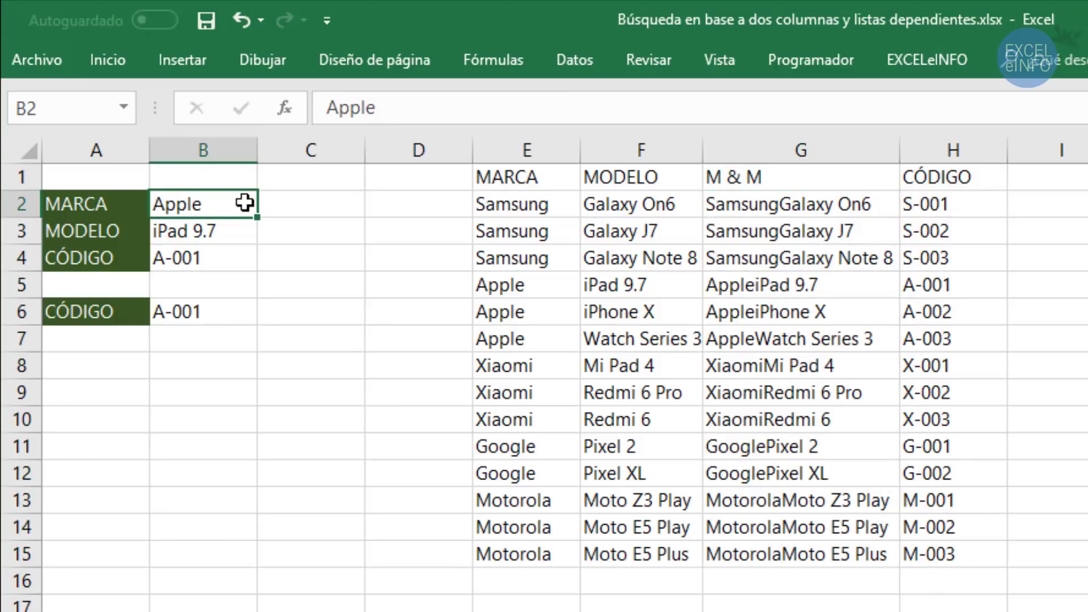
pyautogui.click(239, 231)
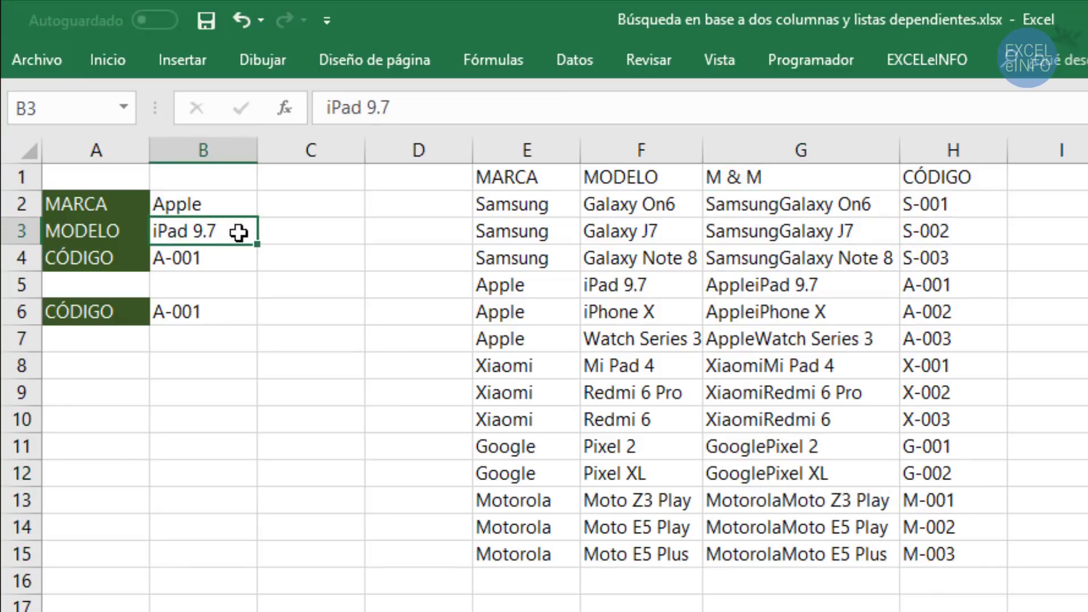
pyautogui.click(231, 196)
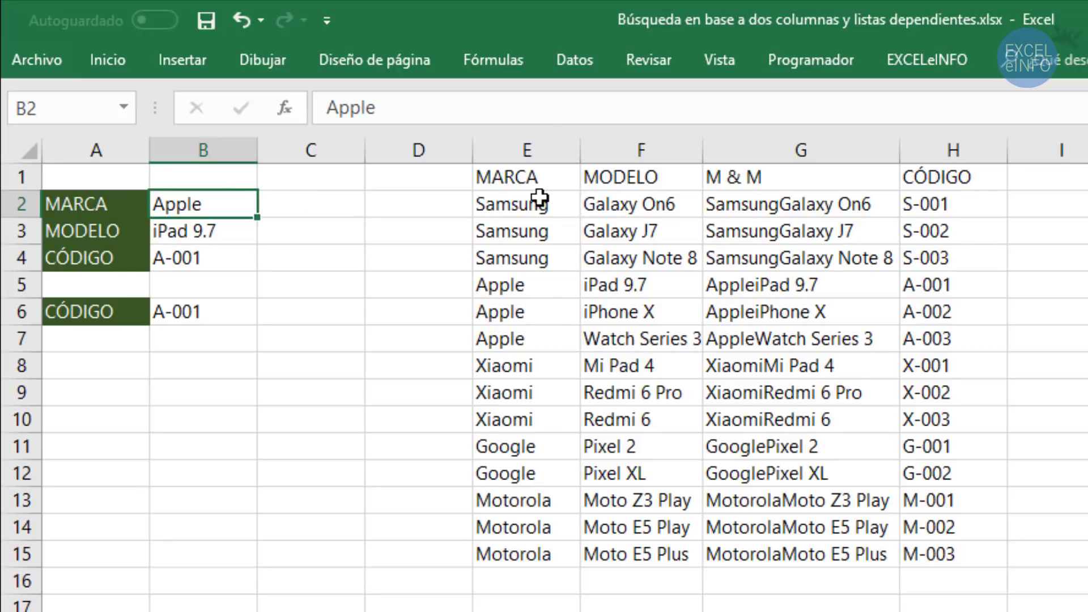
pyautogui.moveTo(538, 212); pyautogui.dragTo(532, 532)
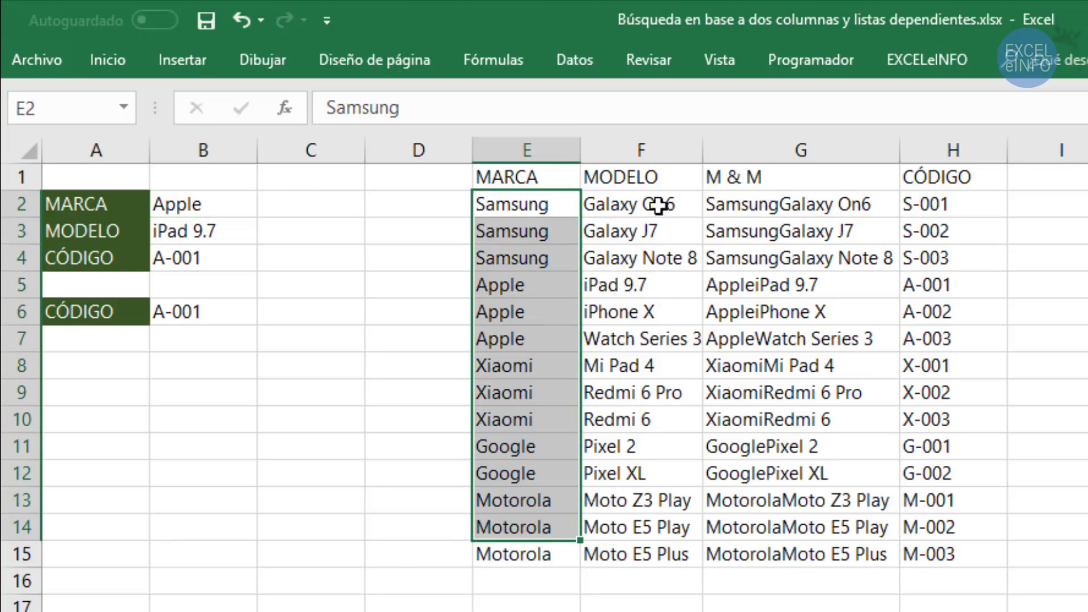
pyautogui.moveTo(655, 206); pyautogui.dragTo(663, 554)
pyautogui.click(222, 207)
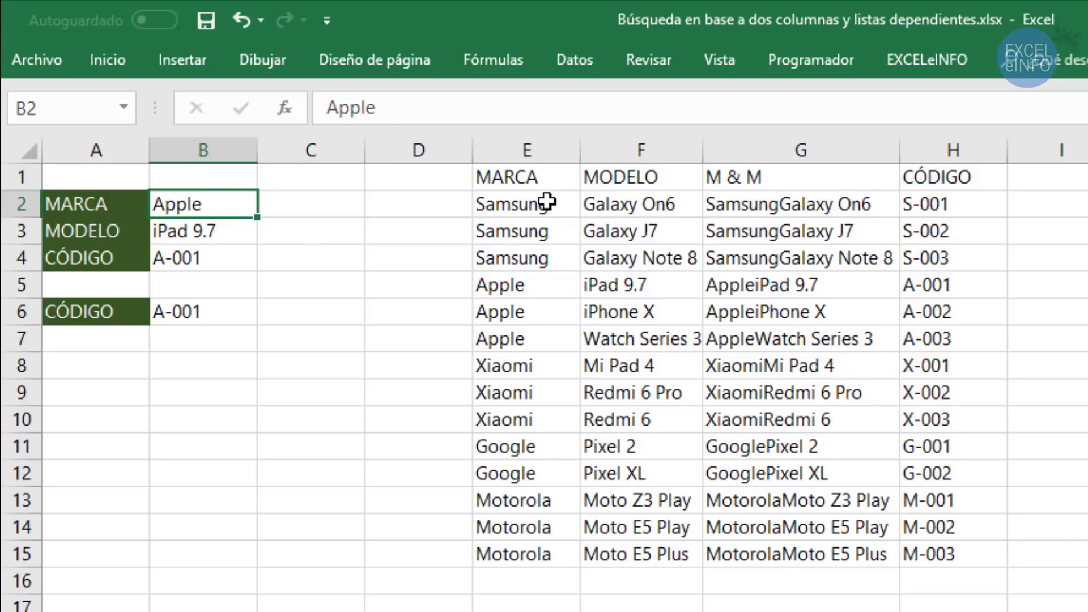
pyautogui.moveTo(547, 201); pyautogui.dragTo(526, 544)
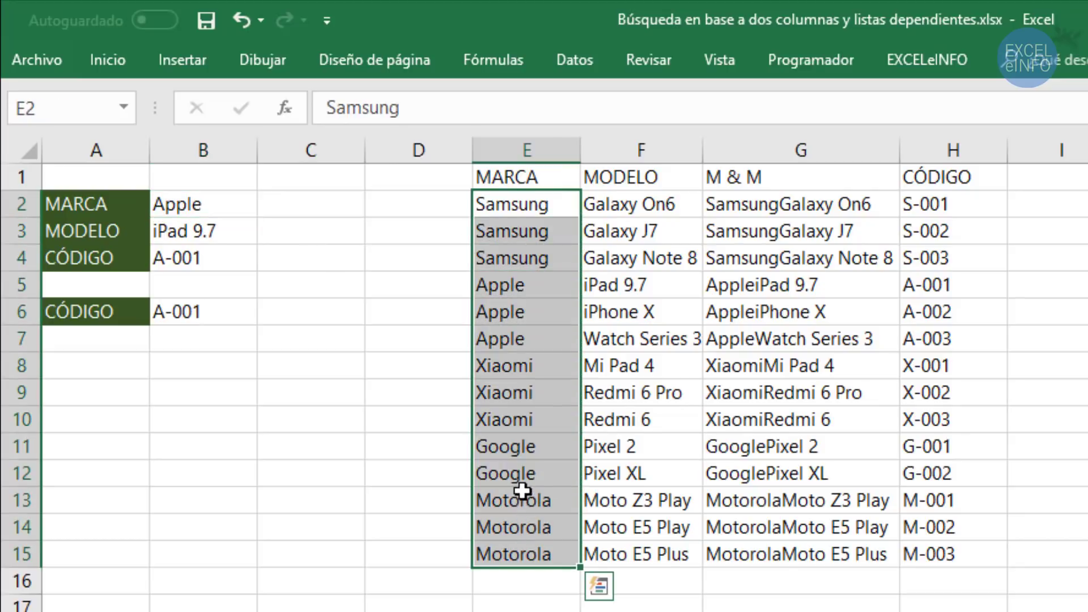
pyautogui.click(566, 205)
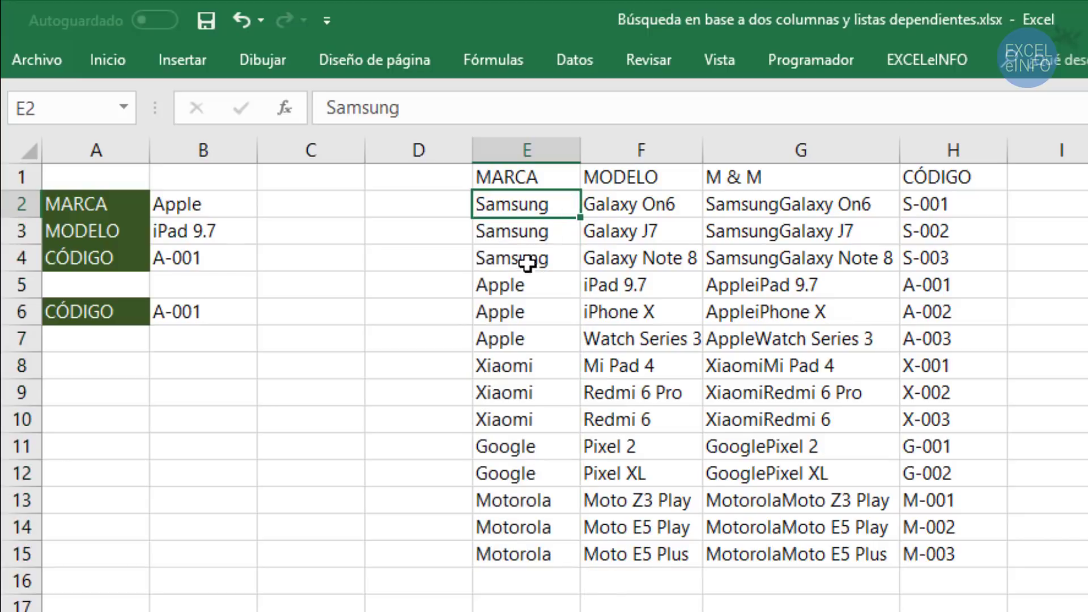
pyautogui.click(527, 275)
# Trace the iPad 9.7 MODELO input to Apple's models in F5:F7, then switch to the browser
pyautogui.click(214, 228)
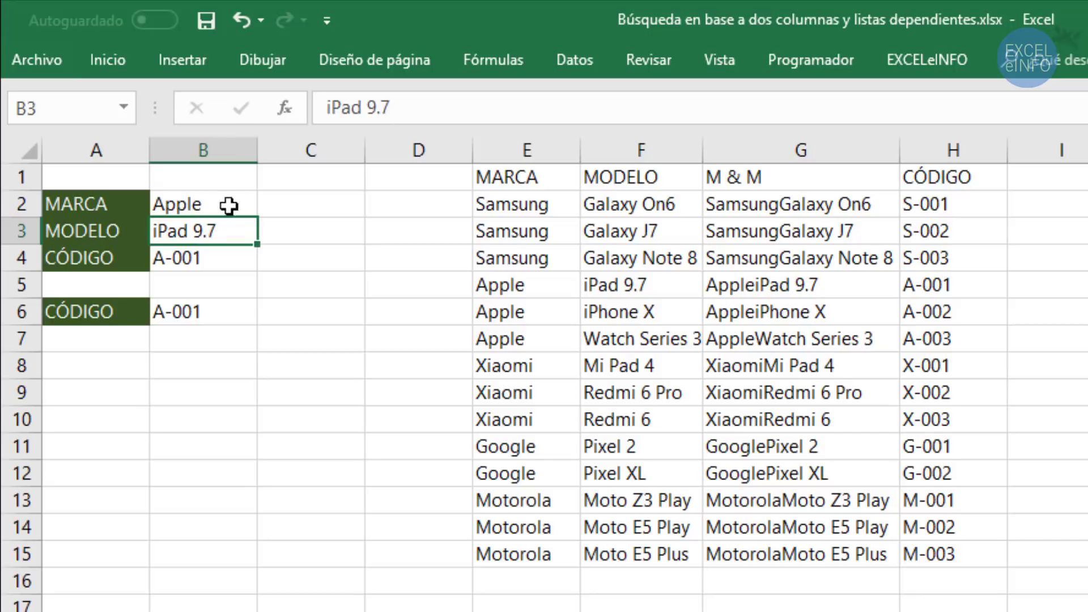
pyautogui.click(227, 207)
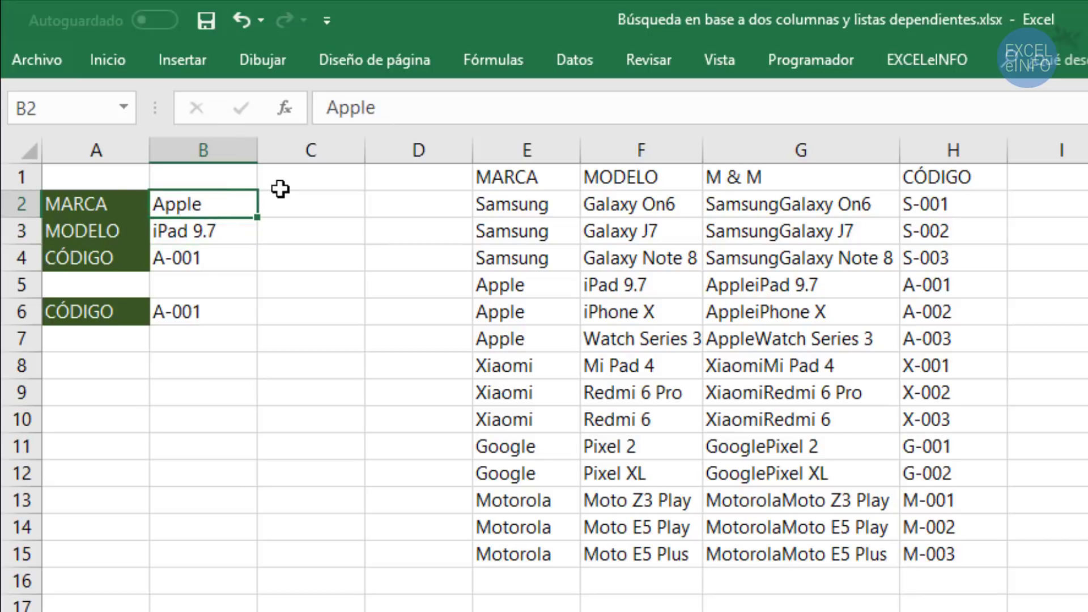
pyautogui.click(229, 234)
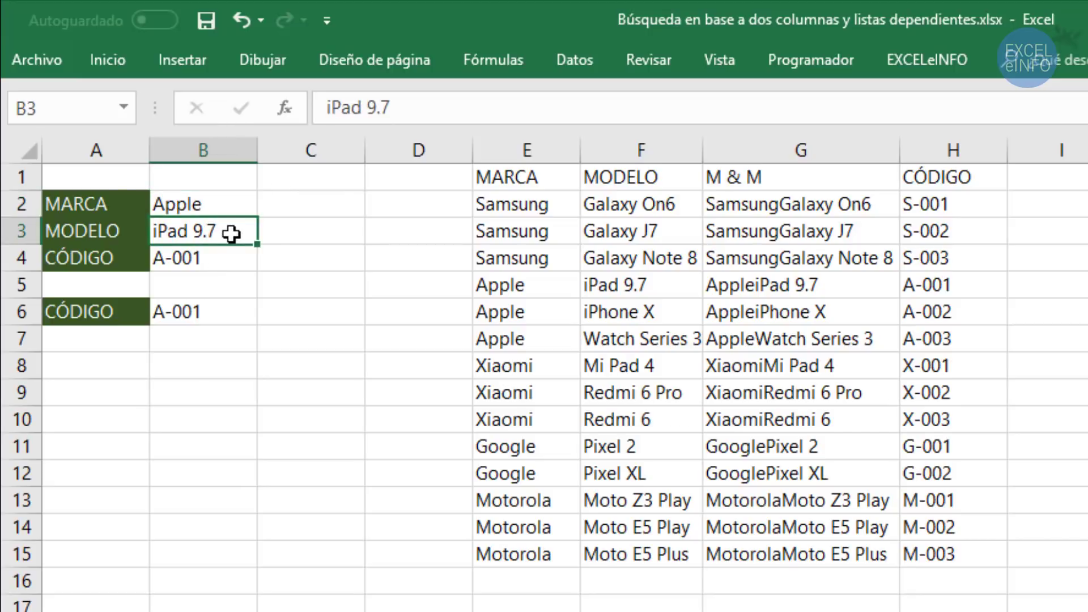
pyautogui.click(630, 293)
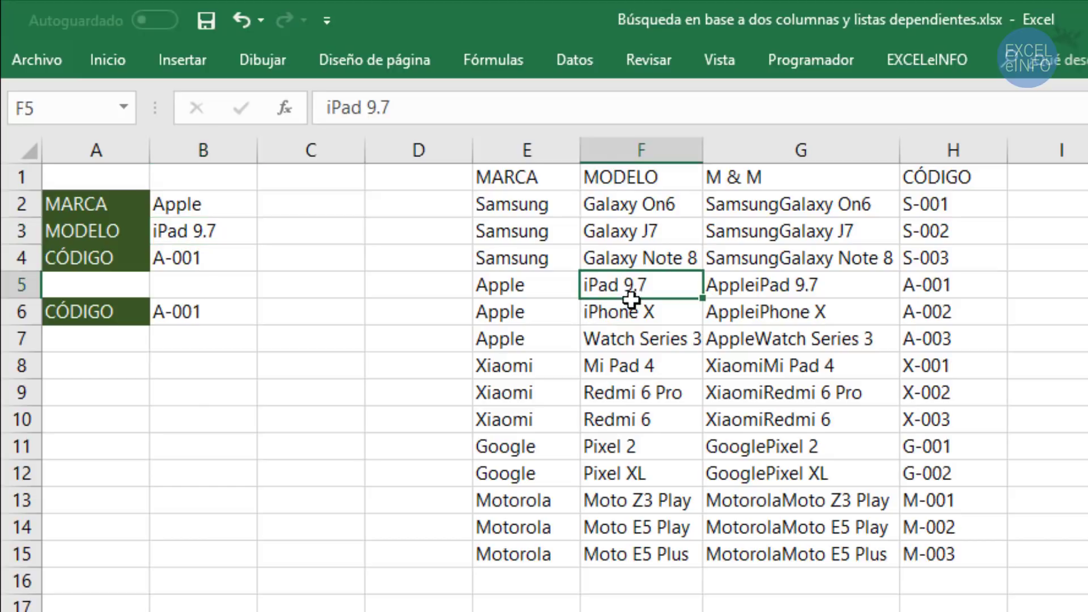
pyautogui.moveTo(630, 298); pyautogui.dragTo(640, 339)
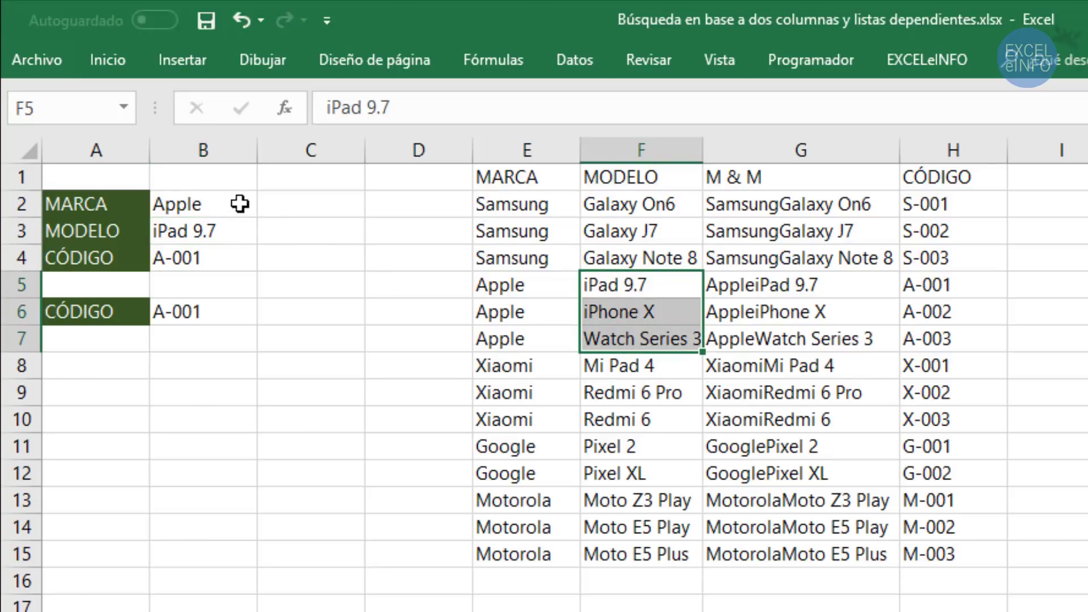
pyautogui.moveTo(240, 205); pyautogui.dragTo(240, 226)
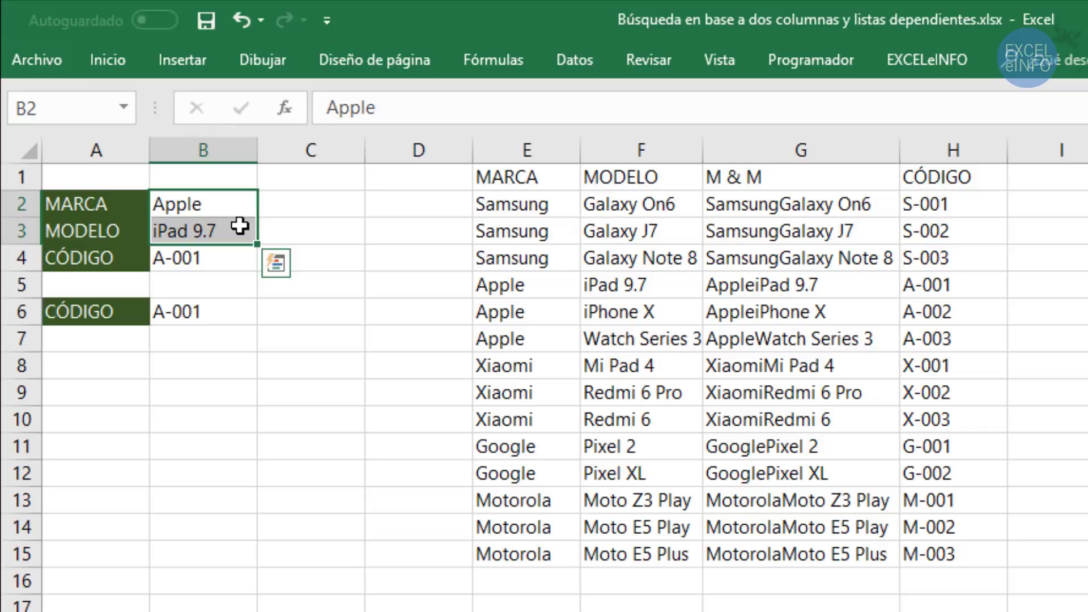
pyautogui.click(210, 253)
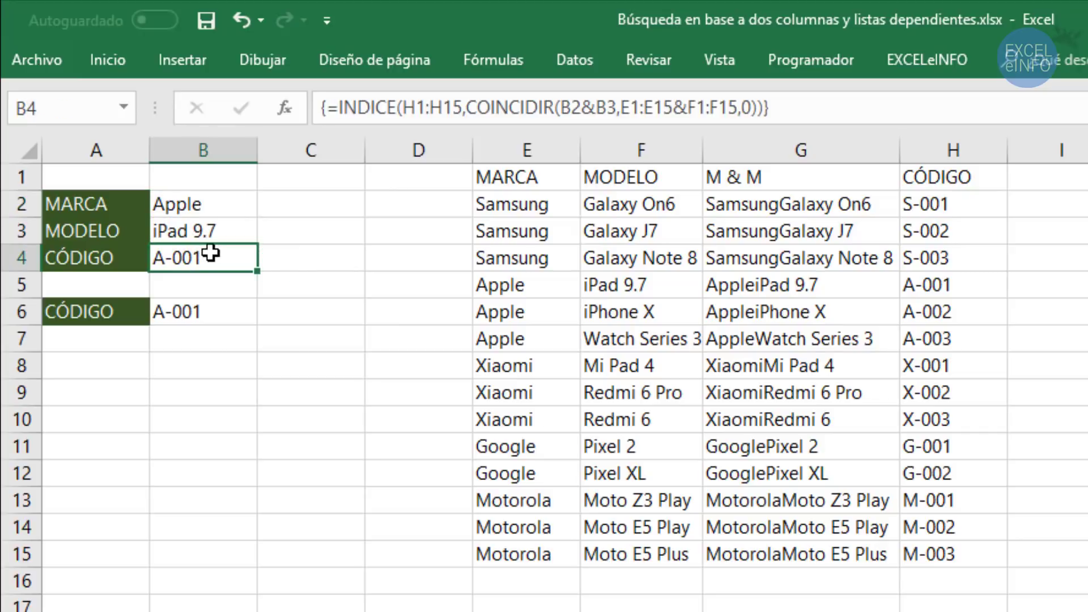
pyautogui.click(211, 203)
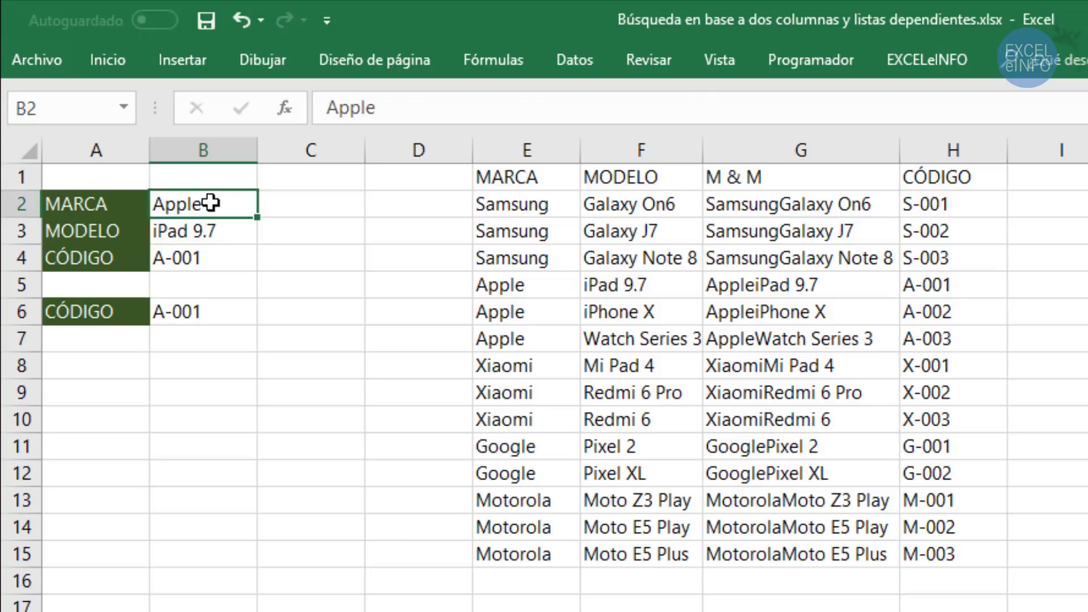
pyautogui.click(213, 226)
pyautogui.click(210, 204)
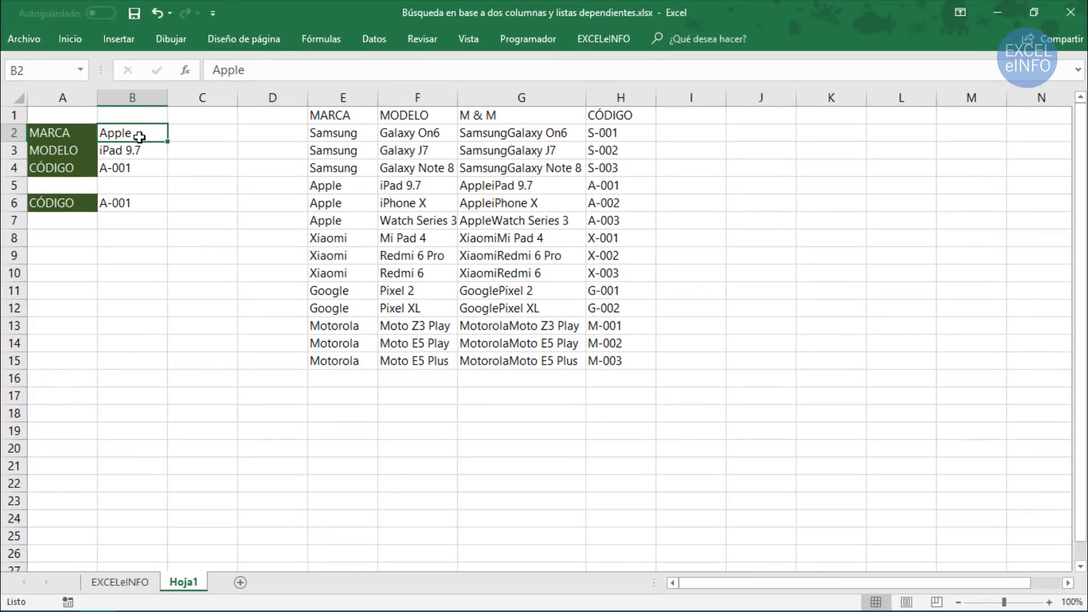
pyautogui.hotkey('alt', 'Tab')
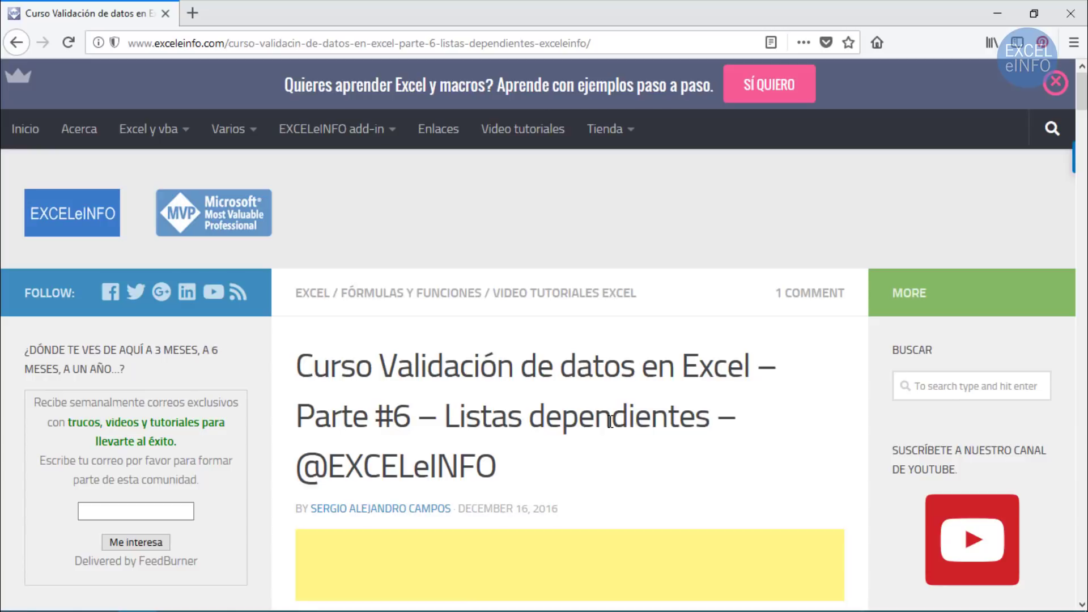
pyautogui.doubleClick(408, 419)
pyautogui.click(824, 418)
pyautogui.scroll(-1, 788, 409)
pyautogui.scroll(-5, 831, 396)
pyautogui.scroll(-4, 839, 385)
pyautogui.scroll(-4, 854, 377)
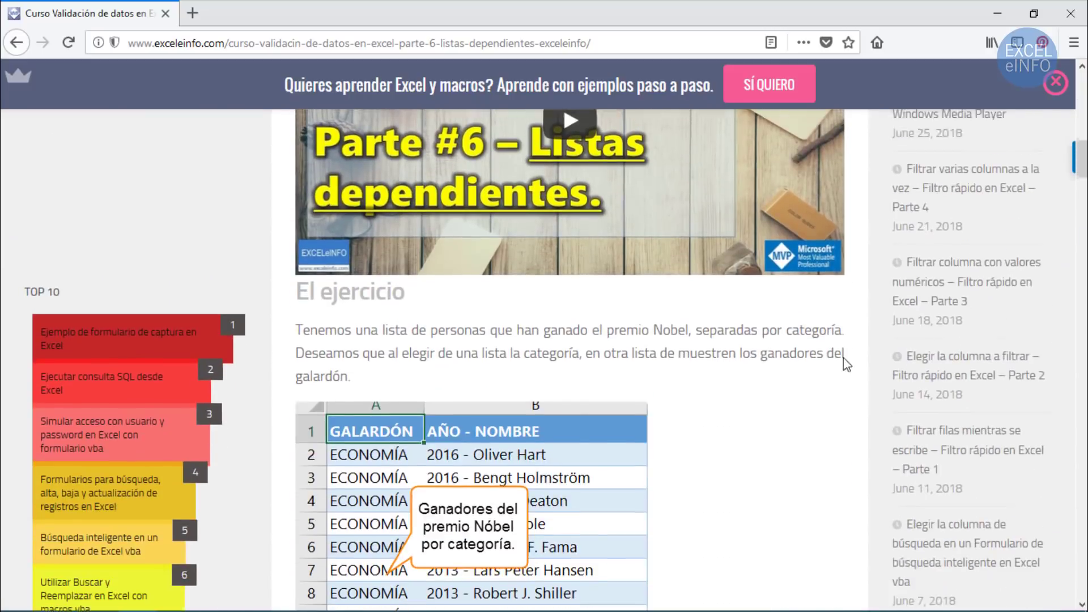
pyautogui.scroll(5, 623, 317)
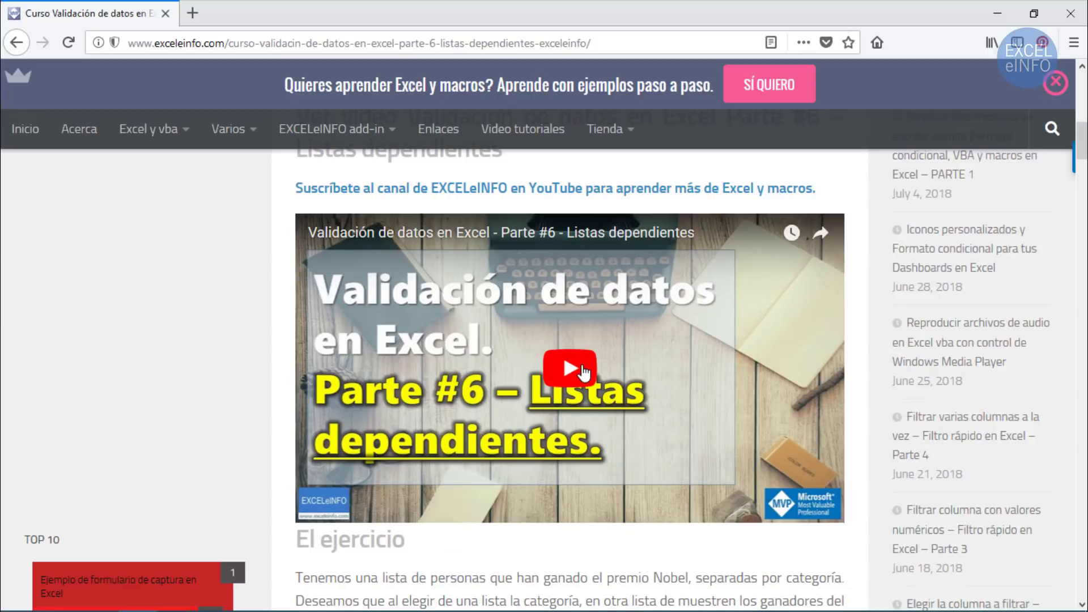
pyautogui.scroll(-6, 833, 346)
pyautogui.scroll(-3, 837, 340)
pyautogui.scroll(-4, 836, 336)
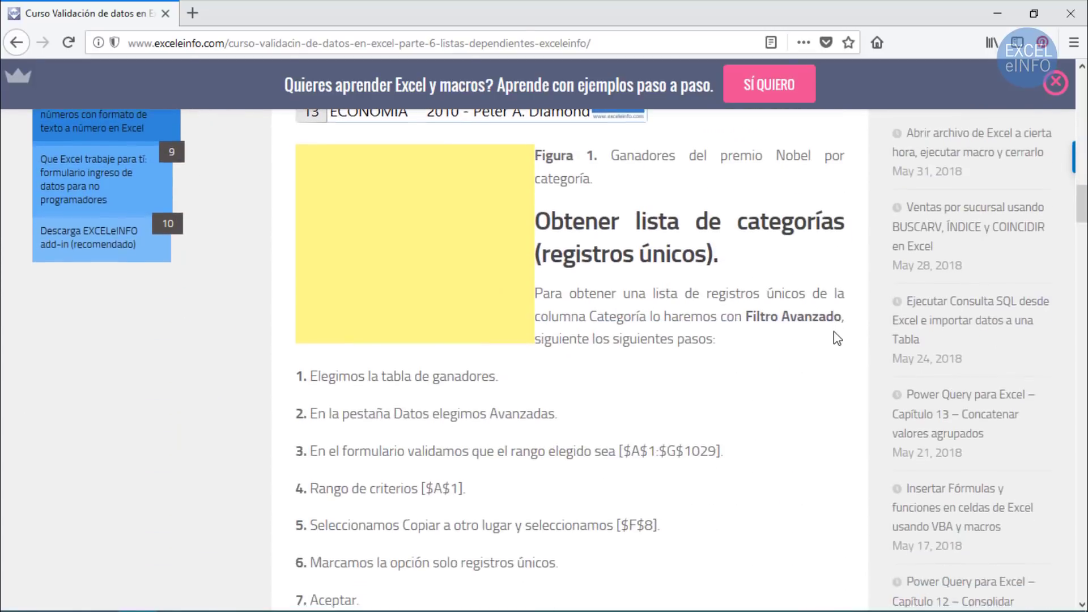
pyautogui.scroll(-3, 834, 331)
pyautogui.scroll(-3, 834, 331)
pyautogui.scroll(-4, 837, 326)
pyautogui.scroll(-1, 841, 329)
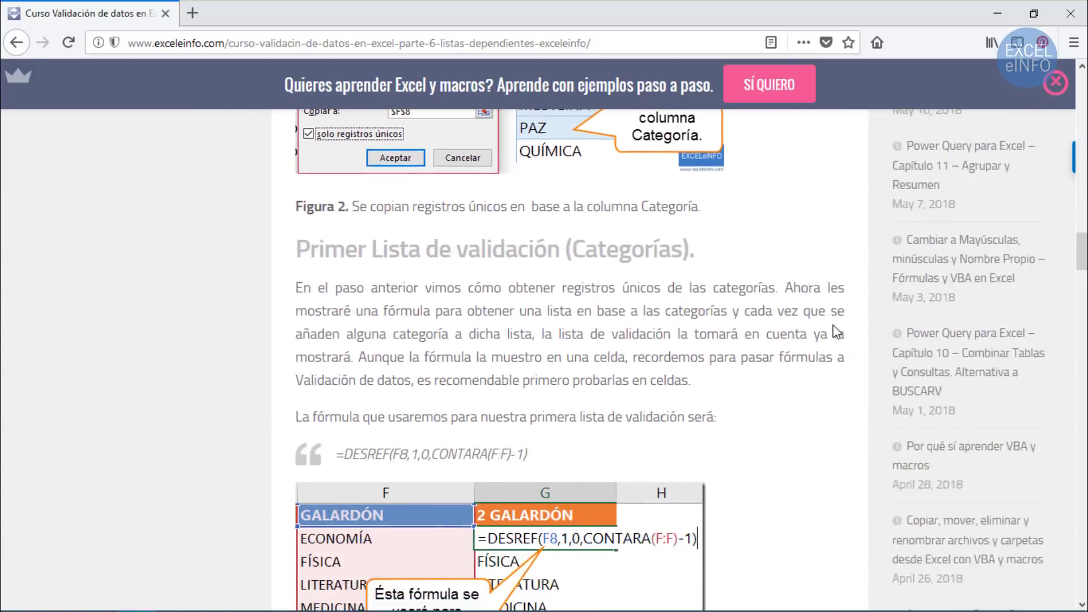
pyautogui.scroll(-6, 838, 330)
pyautogui.scroll(-2, 838, 331)
pyautogui.scroll(-3, 837, 331)
pyautogui.scroll(-3, 837, 332)
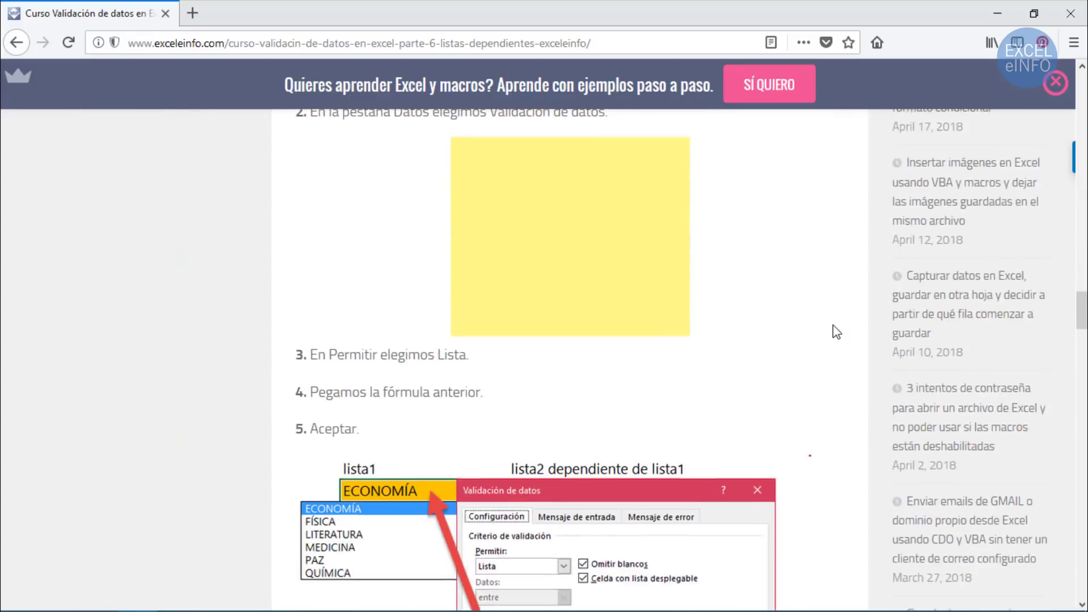
pyautogui.scroll(-5, 837, 330)
pyautogui.scroll(-2, 835, 327)
pyautogui.scroll(-4, 834, 325)
pyautogui.scroll(-3, 834, 325)
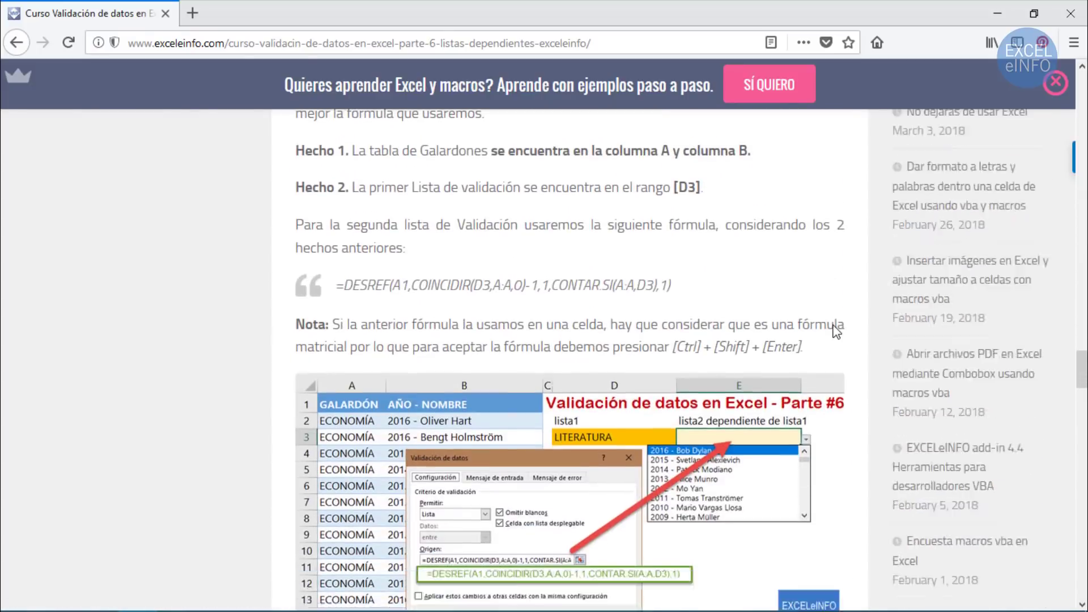
pyautogui.scroll(-6, 832, 325)
pyautogui.scroll(-9, 835, 329)
pyautogui.scroll(4, 837, 332)
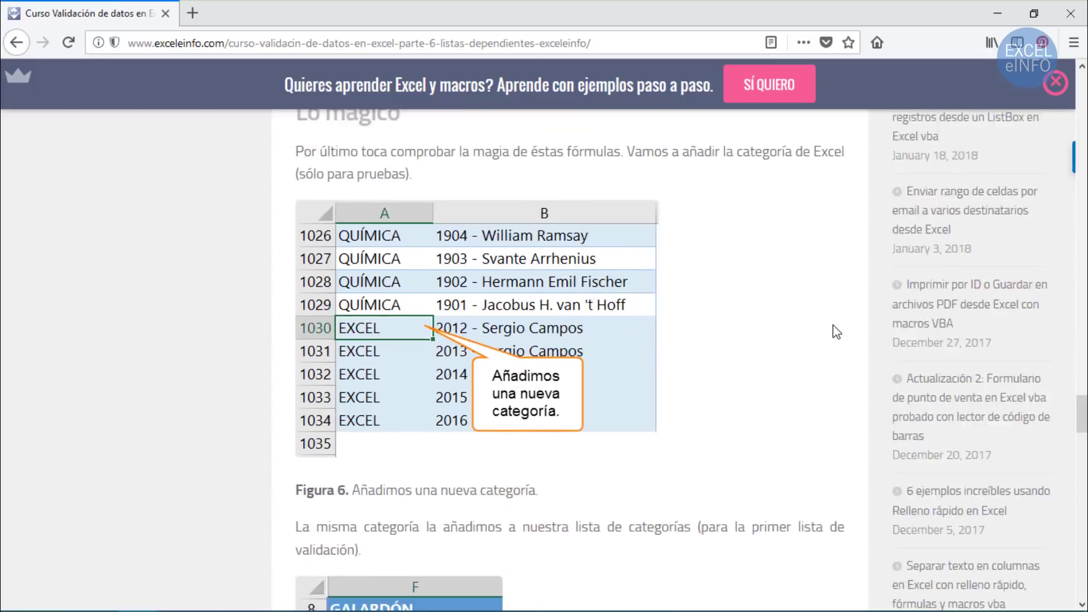
pyautogui.scroll(8, 837, 331)
pyautogui.scroll(6, 837, 332)
pyautogui.scroll(7, 837, 332)
pyautogui.scroll(4, 833, 324)
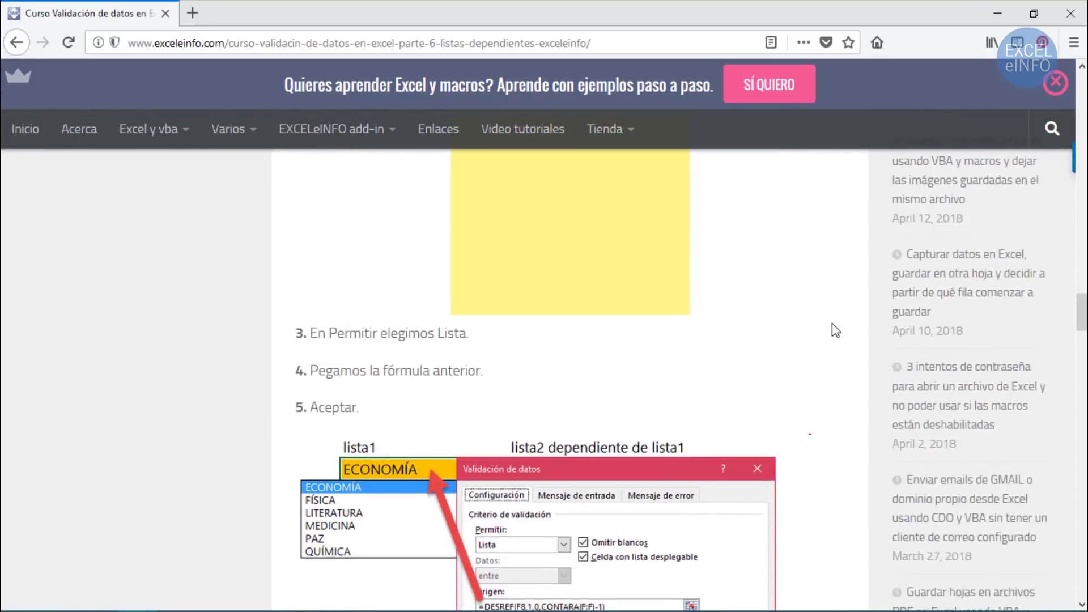
pyautogui.scroll(8, 832, 323)
pyautogui.scroll(4, 827, 319)
pyautogui.scroll(5, 822, 314)
pyautogui.scroll(4, 822, 313)
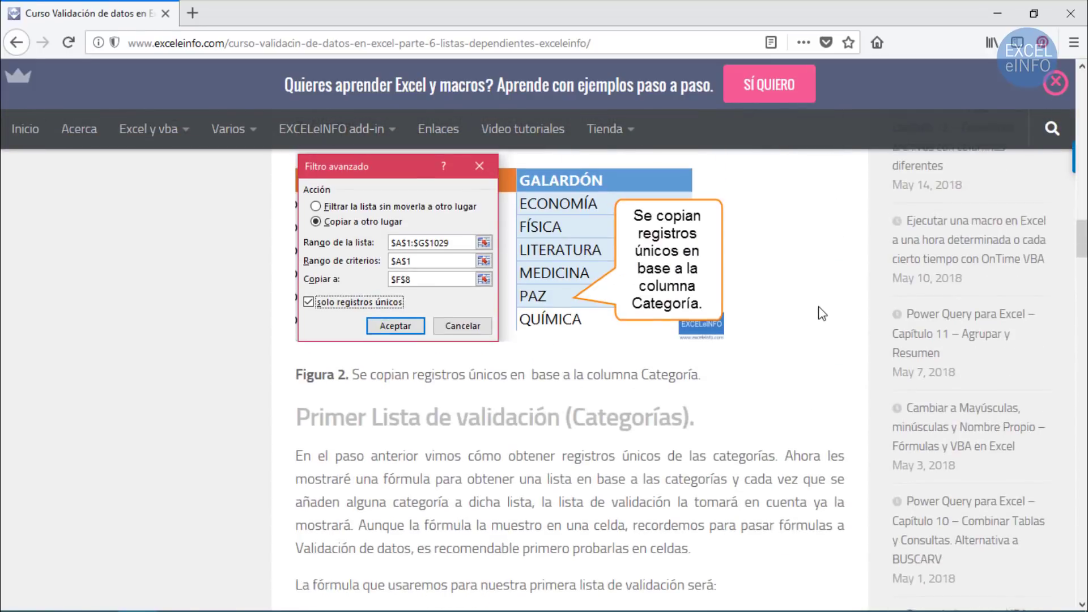
pyautogui.scroll(8, 823, 313)
pyautogui.scroll(10, 822, 313)
pyautogui.scroll(8, 822, 313)
pyautogui.scroll(3, 823, 314)
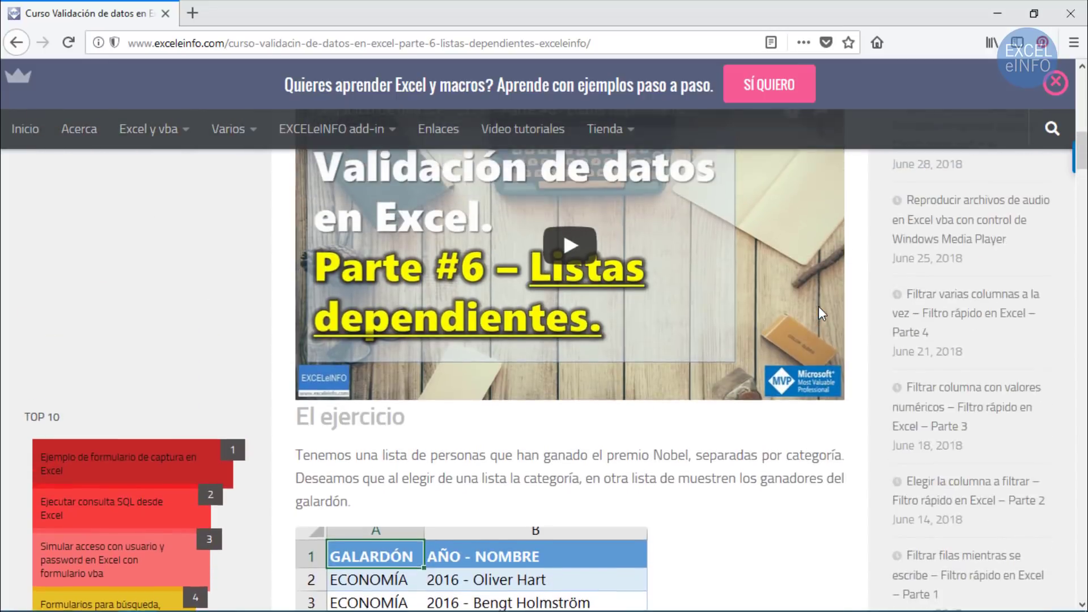
pyautogui.scroll(4, 822, 315)
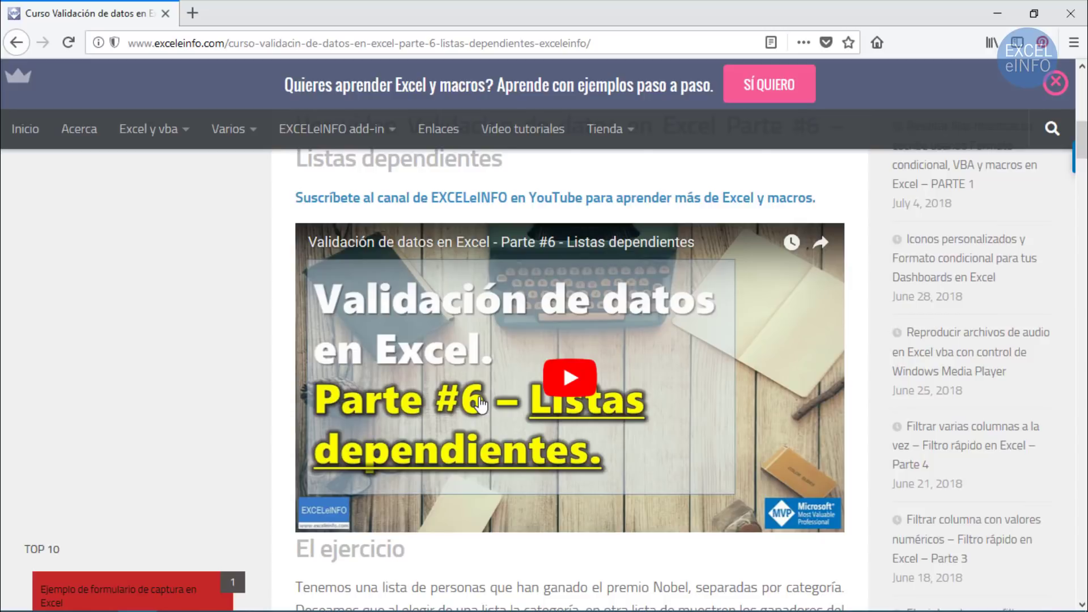
pyautogui.scroll(-3, 481, 404)
pyautogui.scroll(-5, 481, 404)
pyautogui.scroll(-5, 481, 404)
pyautogui.scroll(-5, 481, 404)
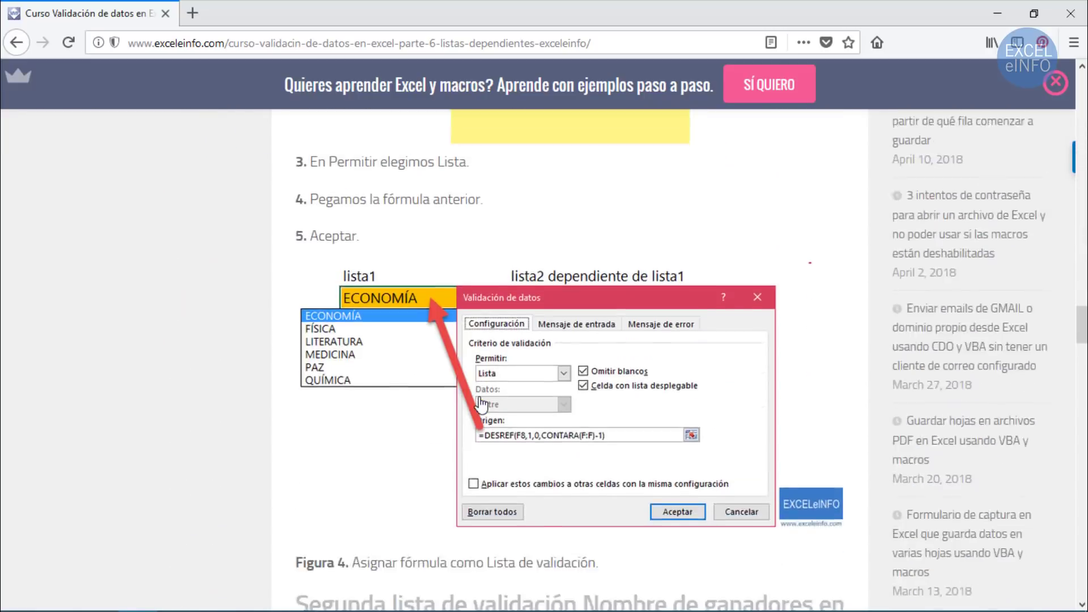
pyautogui.scroll(-5, 480, 404)
pyautogui.scroll(-5, 481, 404)
pyautogui.scroll(-5, 480, 404)
pyautogui.scroll(-5, 481, 404)
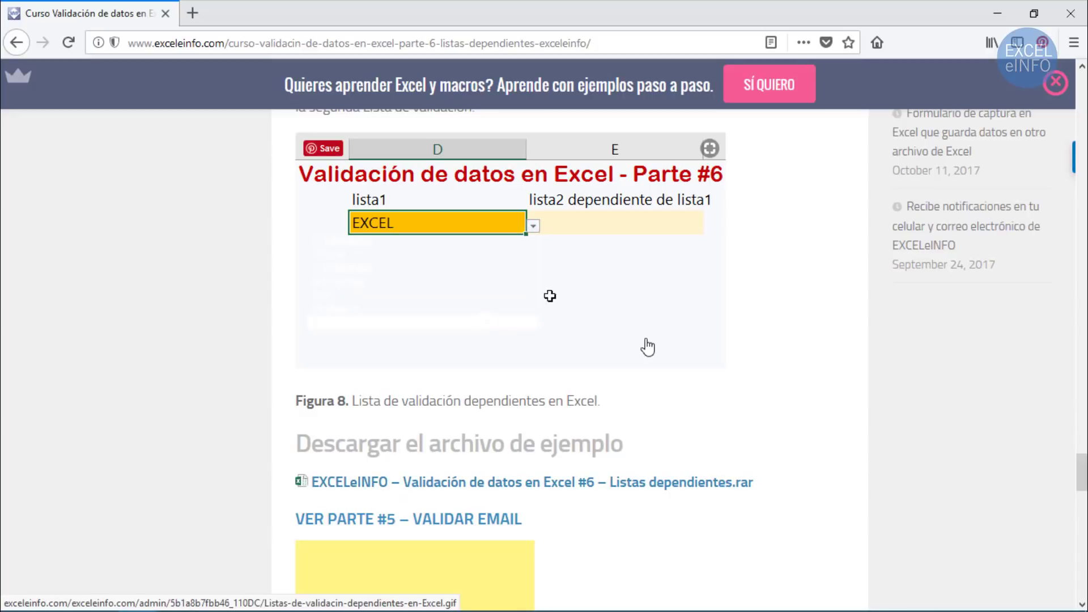
# Bring up the EXCELeINFO dependent-lists workbook and show the D3 category and E3 name dropdowns
pyautogui.hotkey('alt', 'Tab')
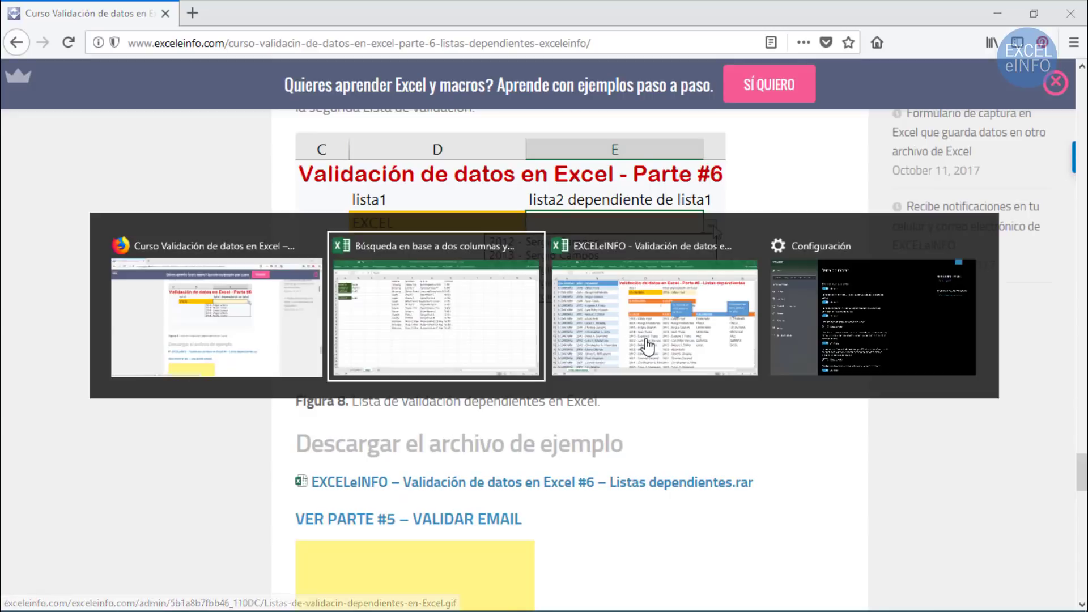
pyautogui.hotkey('alt', 'Tab')
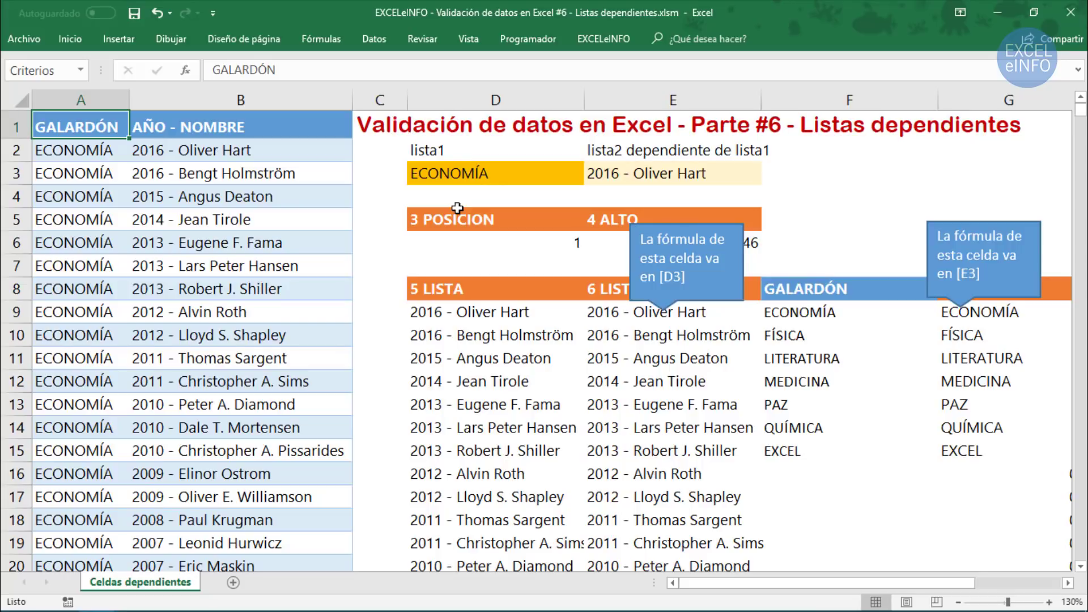
pyautogui.click(535, 178)
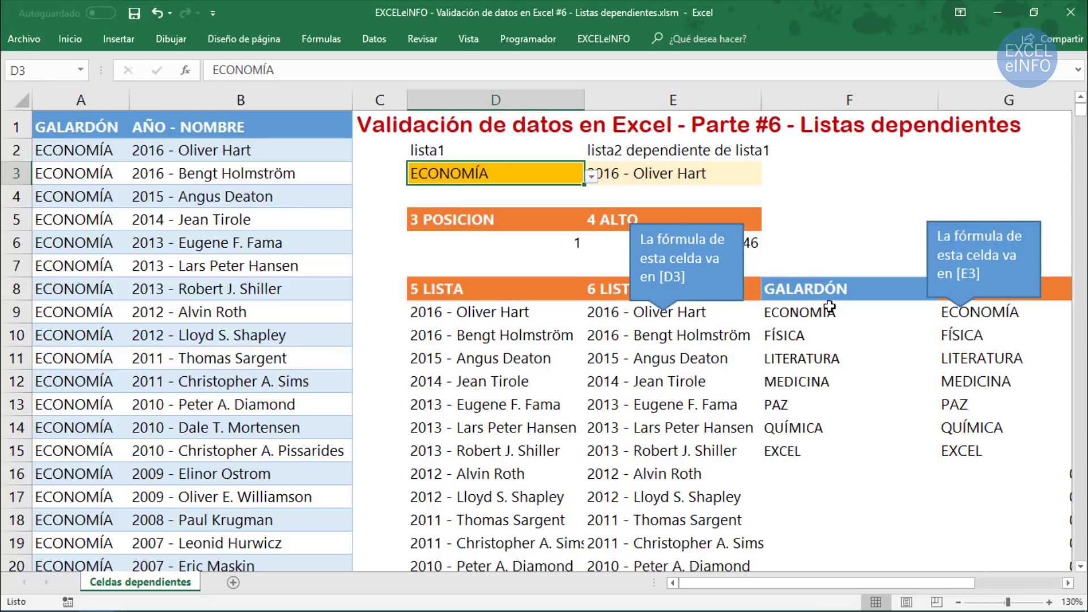
pyautogui.moveTo(830, 307); pyautogui.dragTo(829, 451)
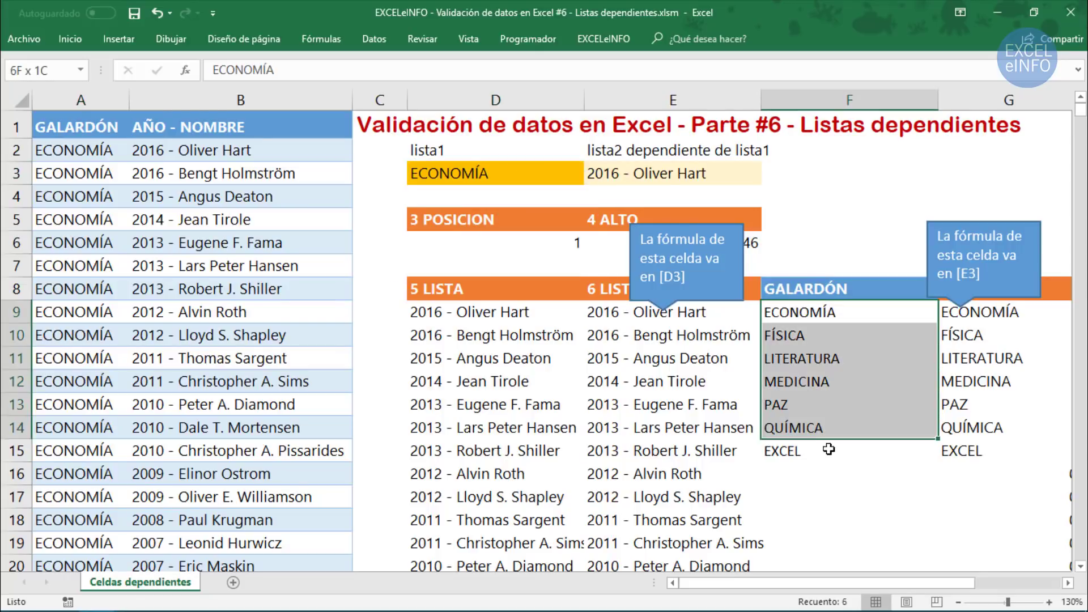
pyautogui.click(691, 172)
pyautogui.click(769, 179)
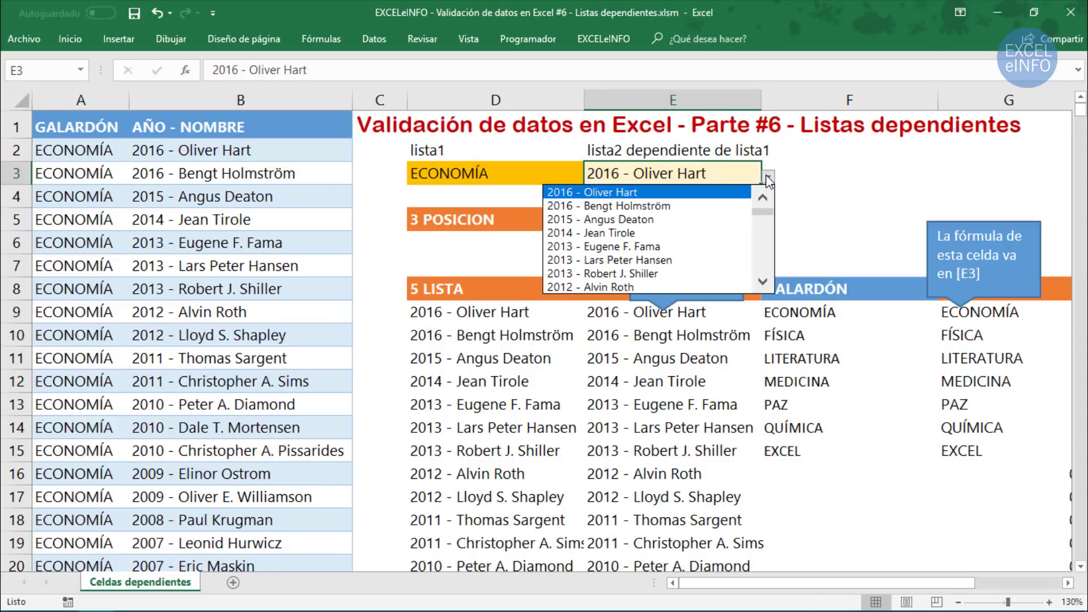
pyautogui.click(769, 179)
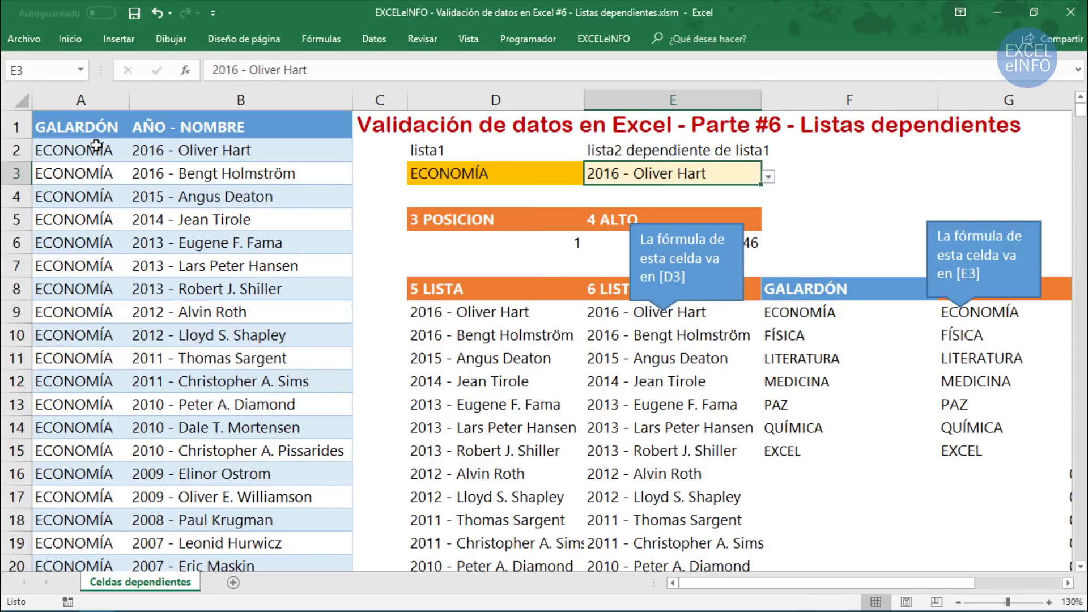
# Review the GALARDÓN and name columns, then return to the two-column lookup workbook
pyautogui.moveTo(91, 150)
pyautogui.mouseDown()
pyautogui.moveTo(75, 599)
pyautogui.moveTo(51, 510)
pyautogui.mouseUp()
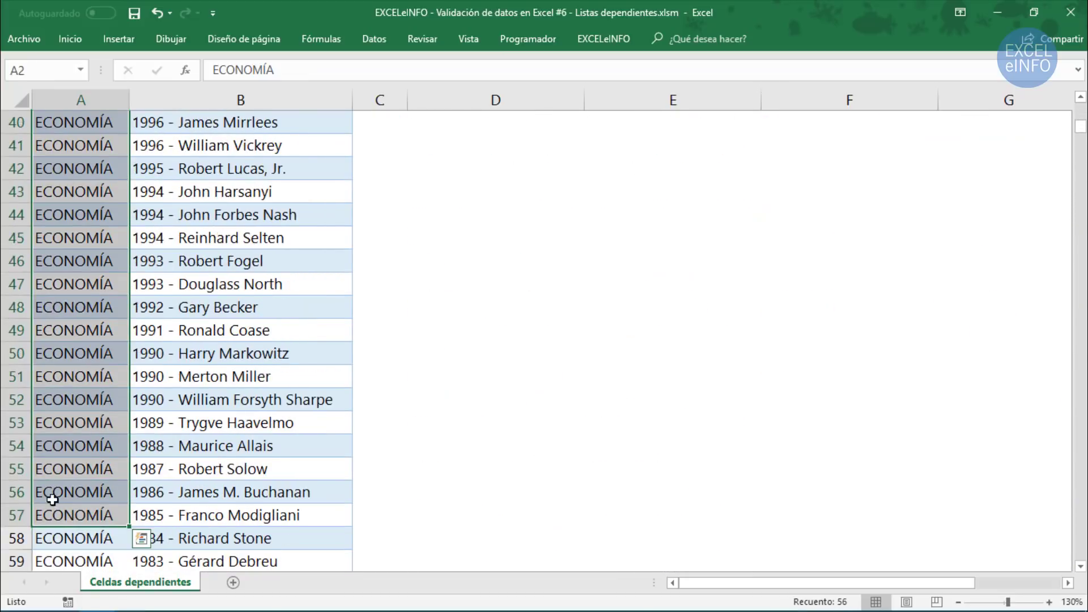
pyautogui.scroll(7, 51, 510)
pyautogui.scroll(6, 170, 340)
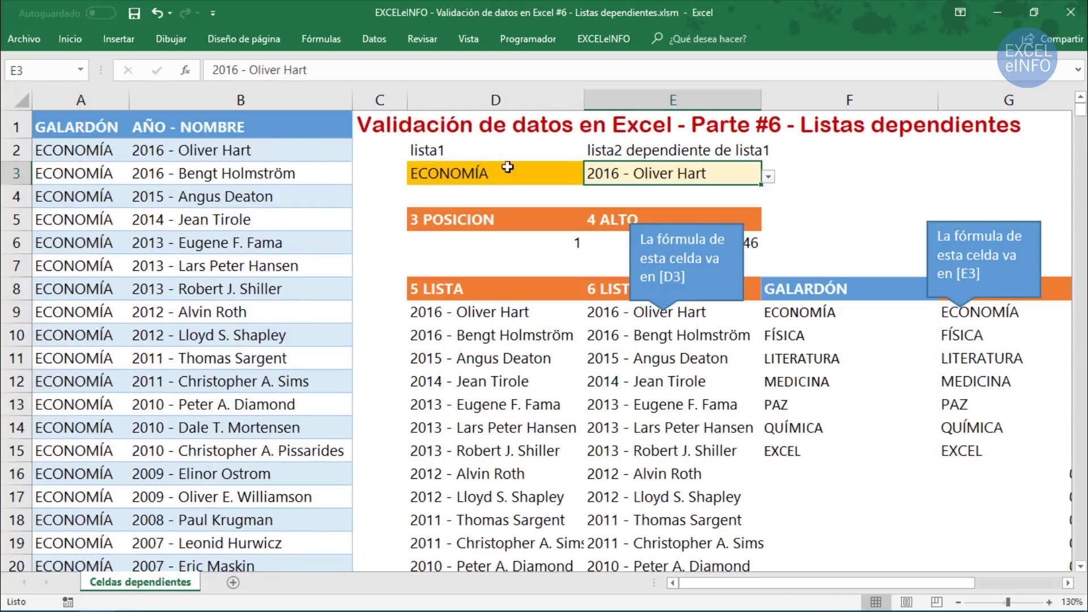
pyautogui.moveTo(252, 149); pyautogui.dragTo(224, 567)
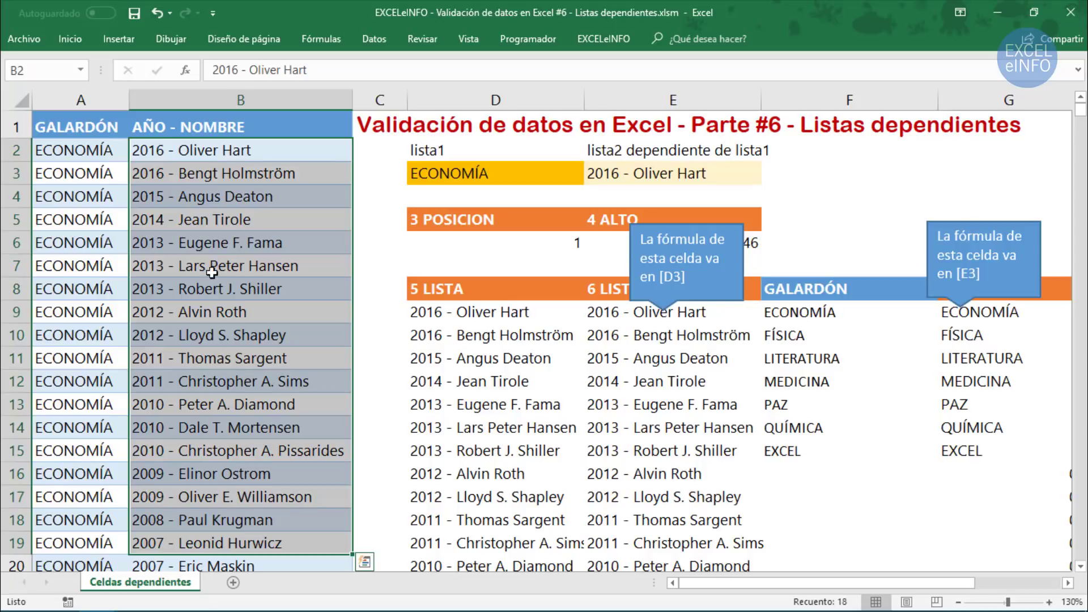
pyautogui.click(225, 150)
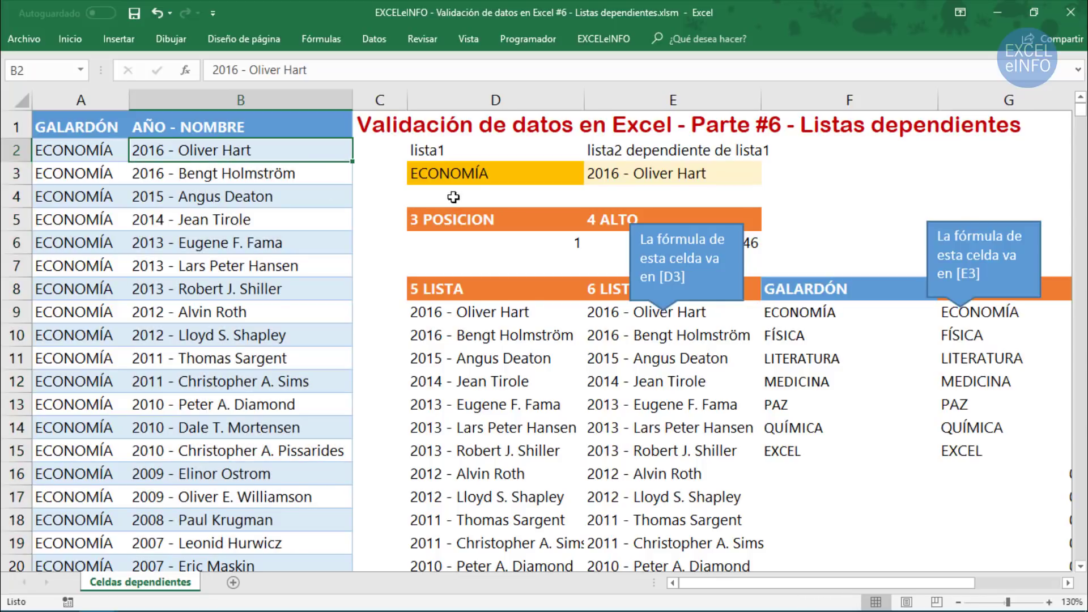
pyautogui.click(483, 178)
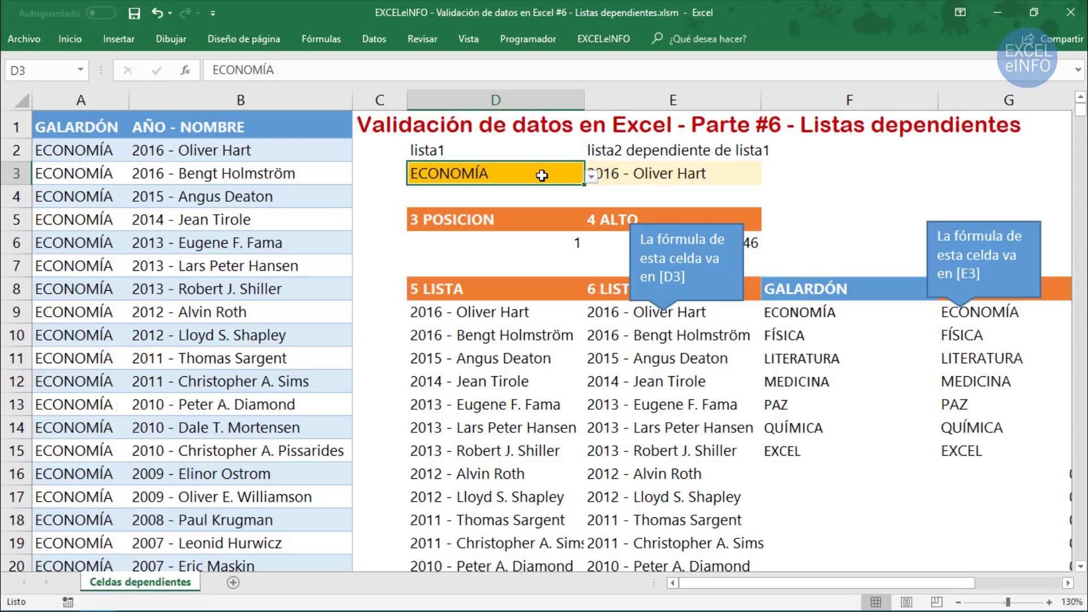
pyautogui.hotkey('alt', 'Tab')
pyautogui.hotkey('alt', 'Tab')
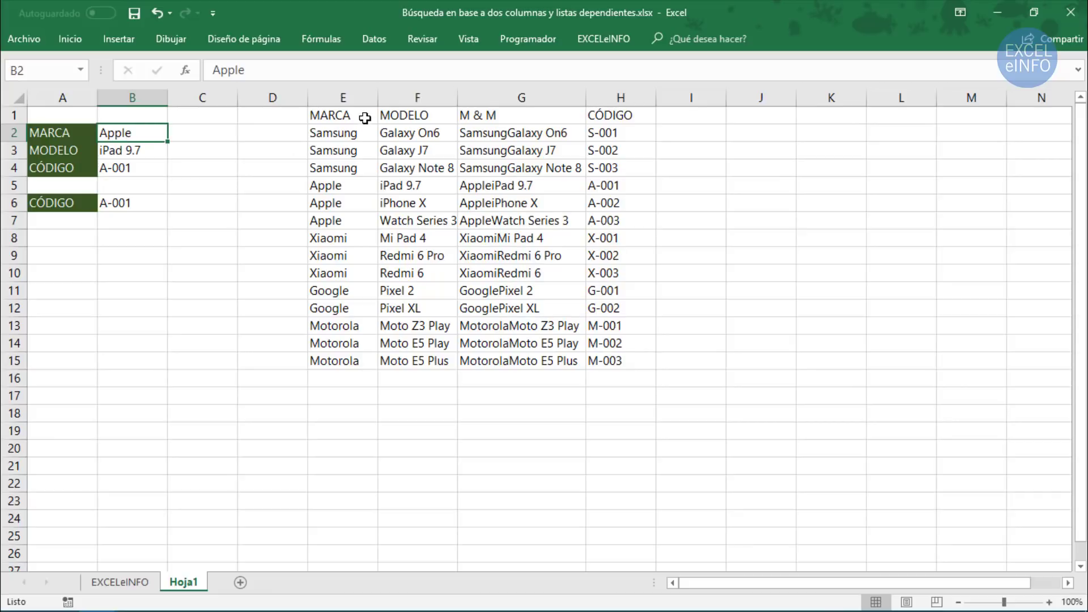
# Review the MARCA entries in column E1:E15
pyautogui.moveTo(361, 112); pyautogui.dragTo(340, 361)
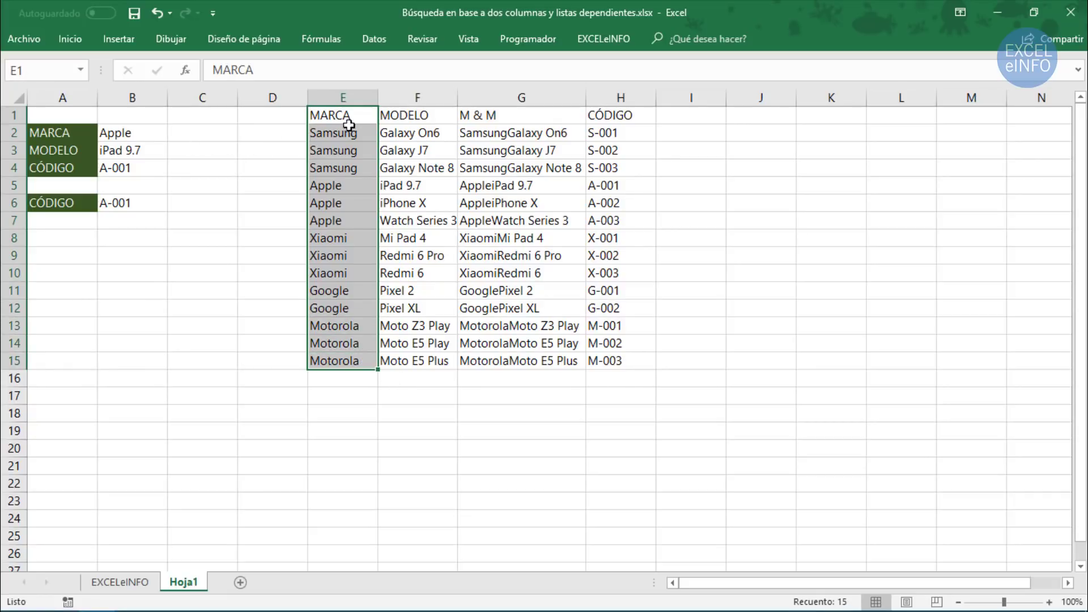
pyautogui.moveTo(361, 115); pyautogui.dragTo(353, 356)
pyautogui.click(351, 134)
pyautogui.click(352, 152)
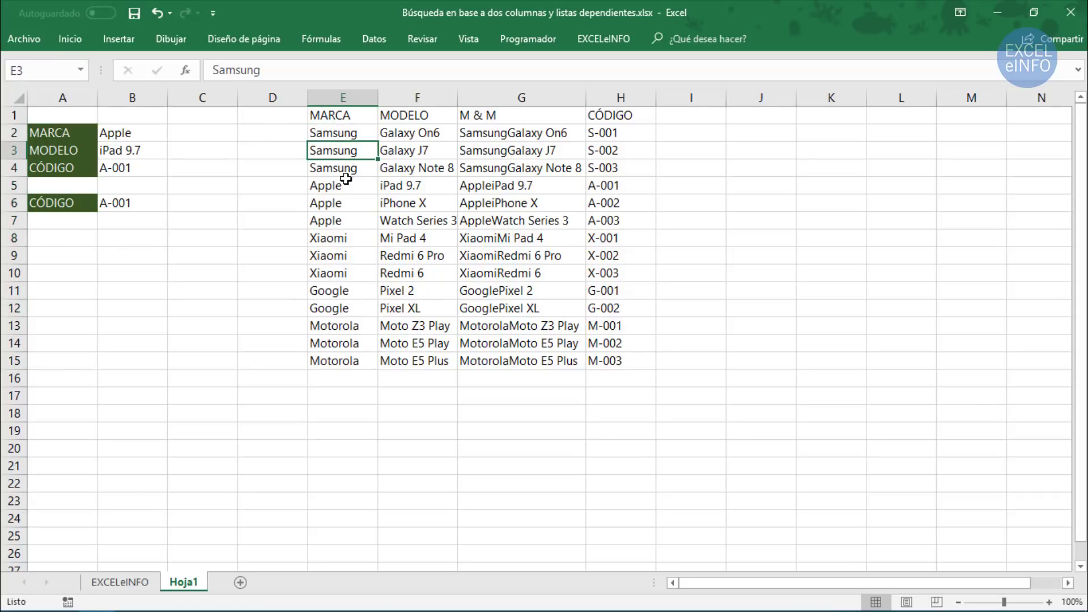
pyautogui.click(345, 180)
pyautogui.click(356, 109)
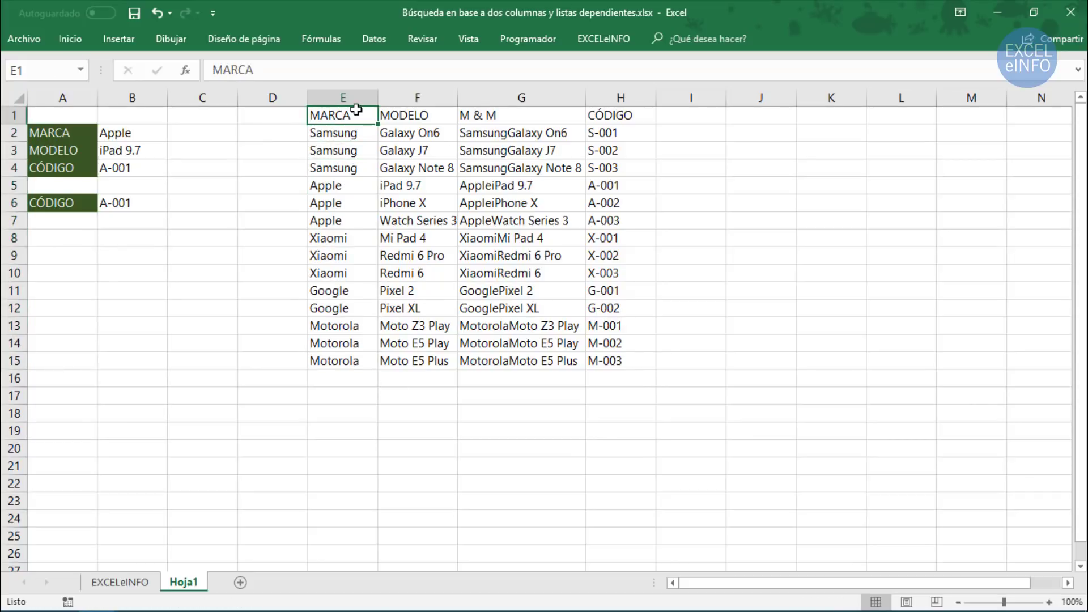
pyautogui.press('Down')
pyautogui.press('Down')
pyautogui.press('Down')
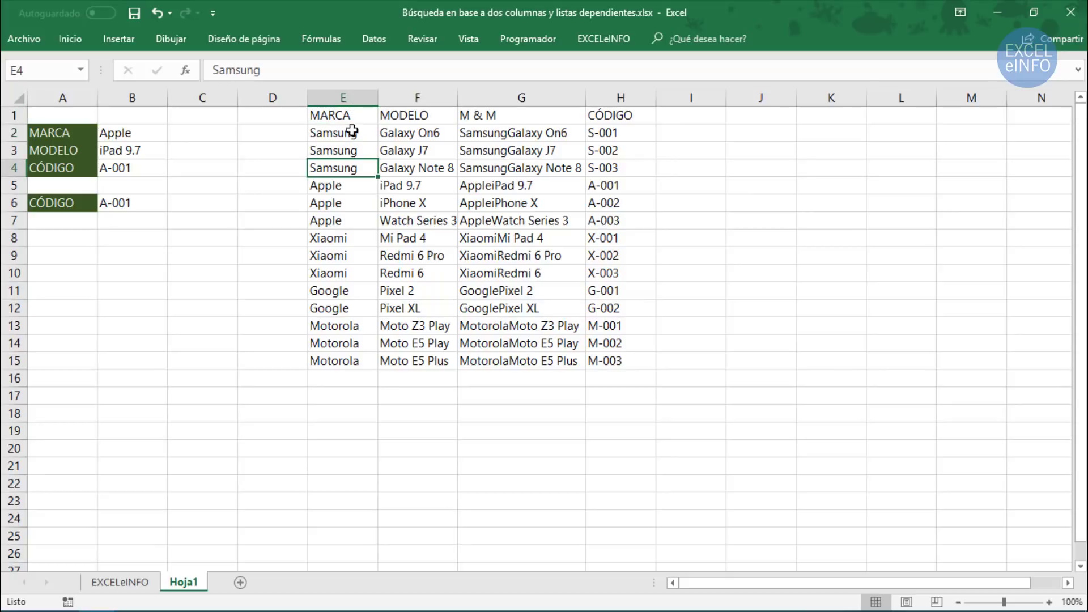
pyautogui.click(353, 115)
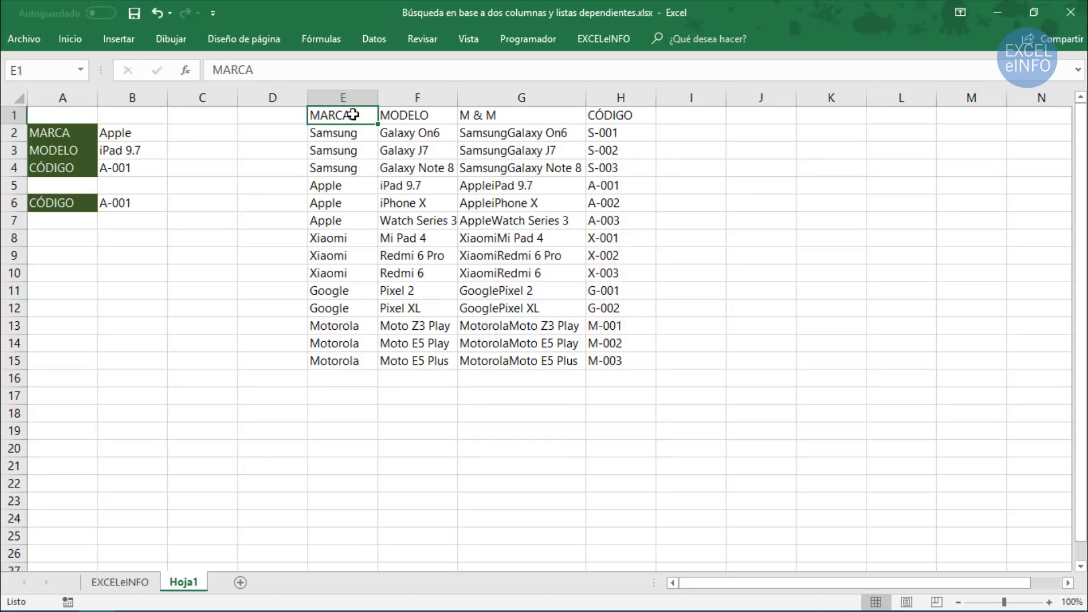
# Convert E1:H15 into a table with headers using Ctrl+T
pyautogui.moveTo(353, 115); pyautogui.dragTo(620, 360)
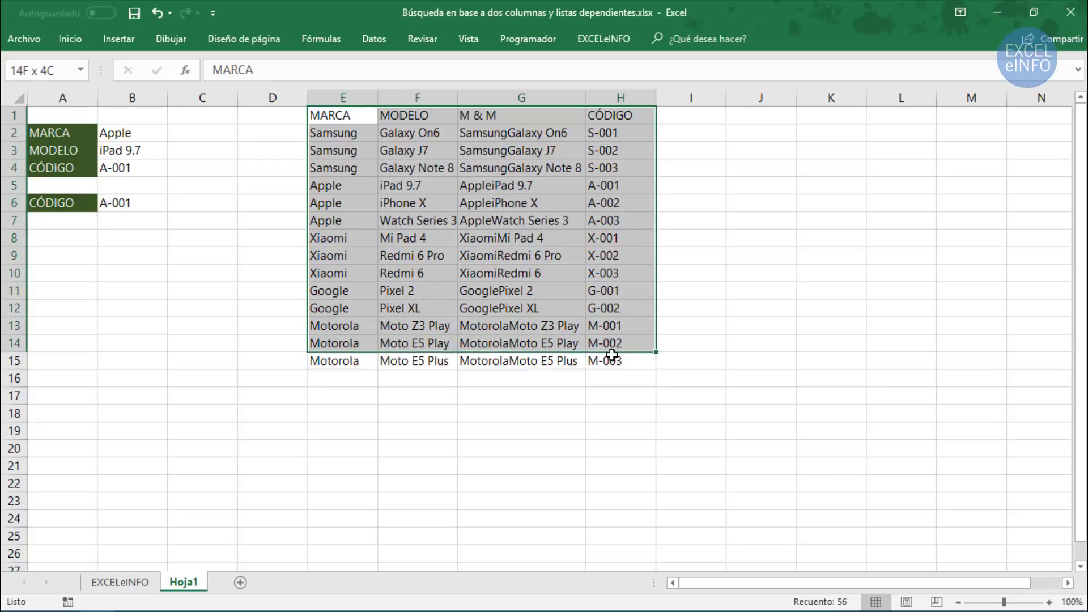
pyautogui.click(346, 118)
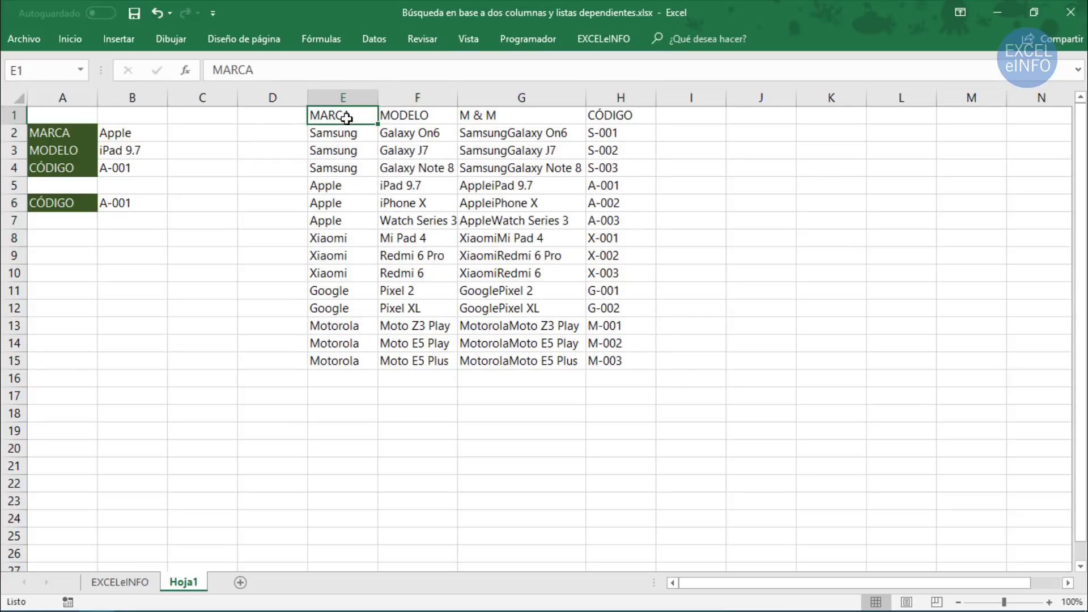
pyautogui.hotkey('ctrl', 't')
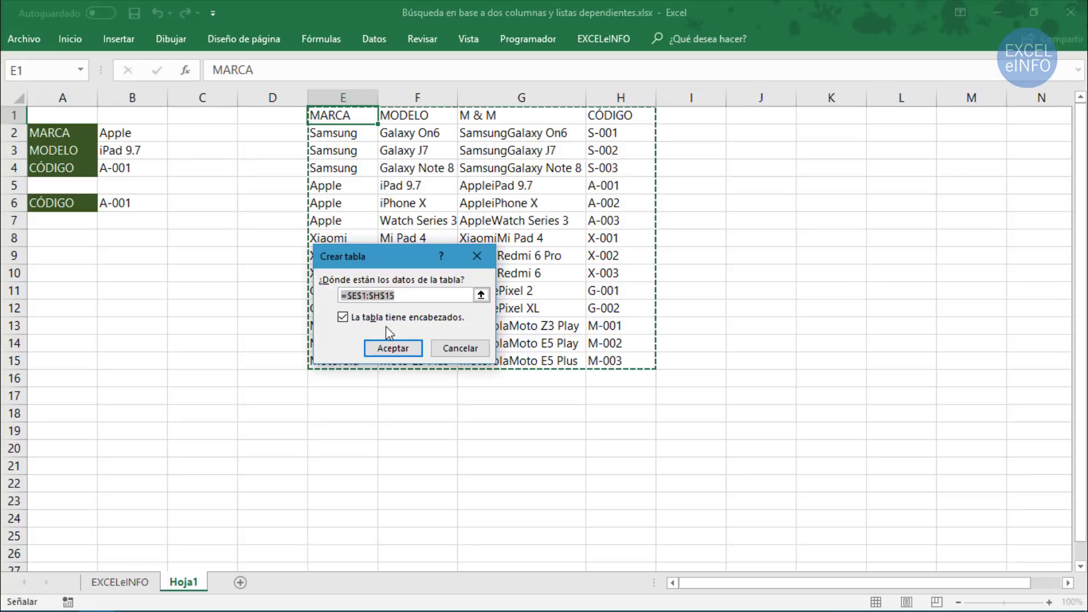
pyautogui.click(394, 347)
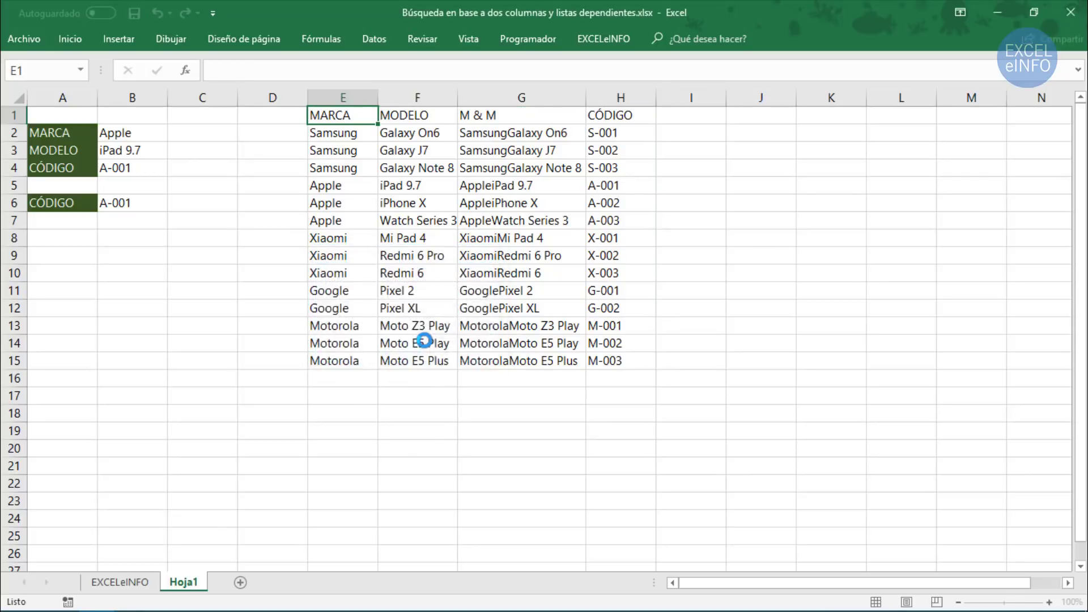
pyautogui.click(761, 119)
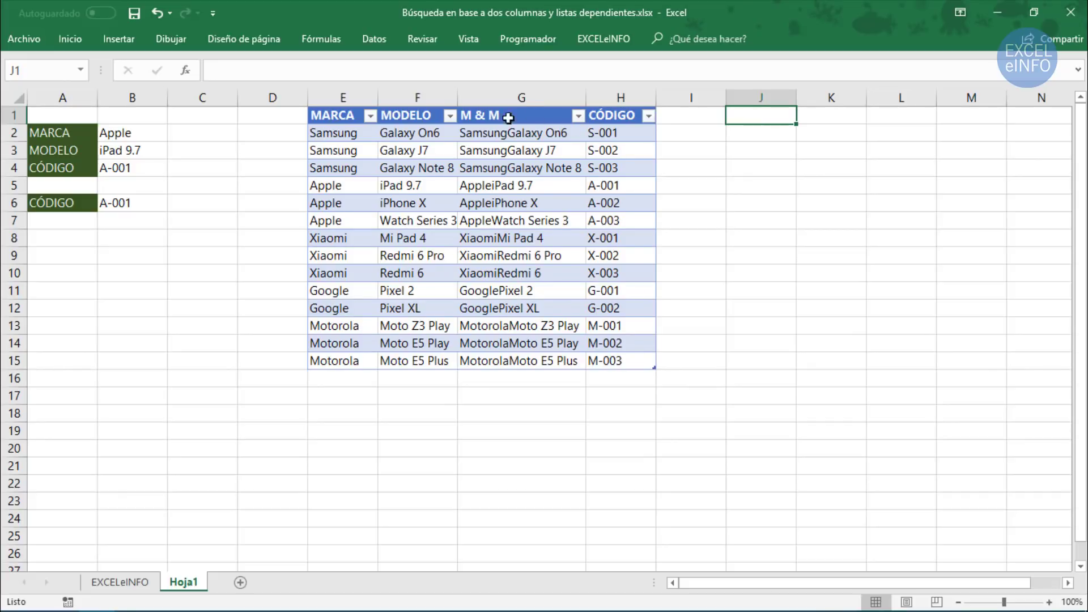
pyautogui.click(338, 115)
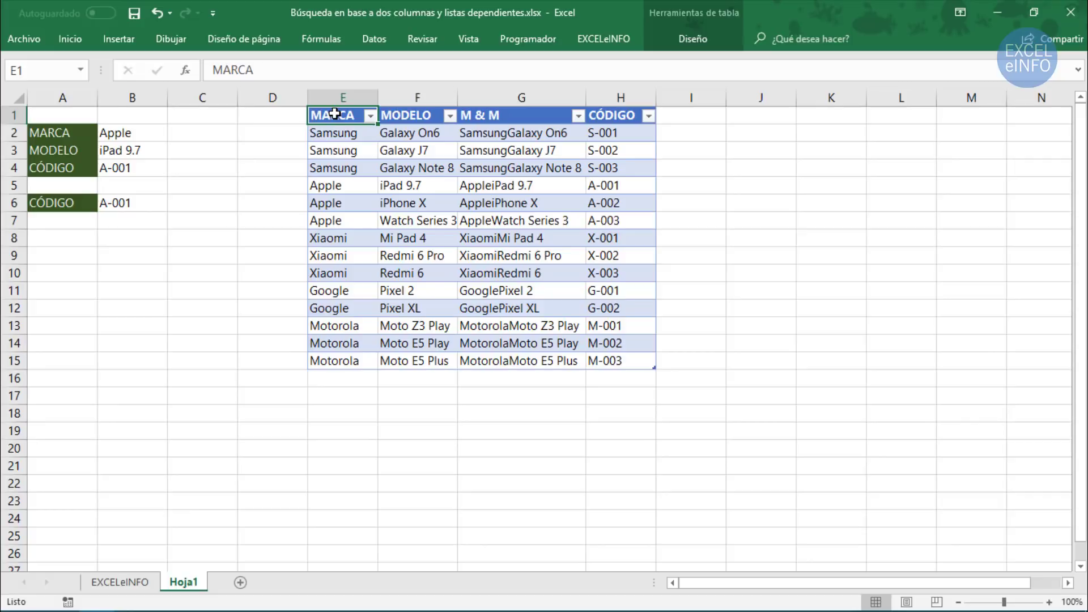
# Insert a pivot table from Tabla2 at J1 on the existing sheet
pyautogui.click(119, 38)
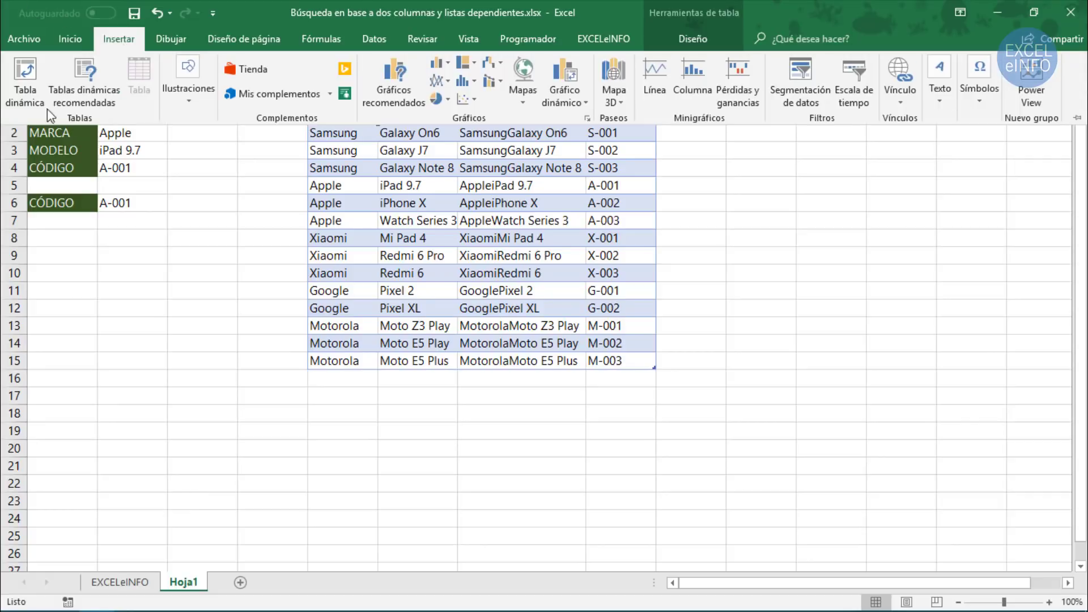
pyautogui.click(41, 101)
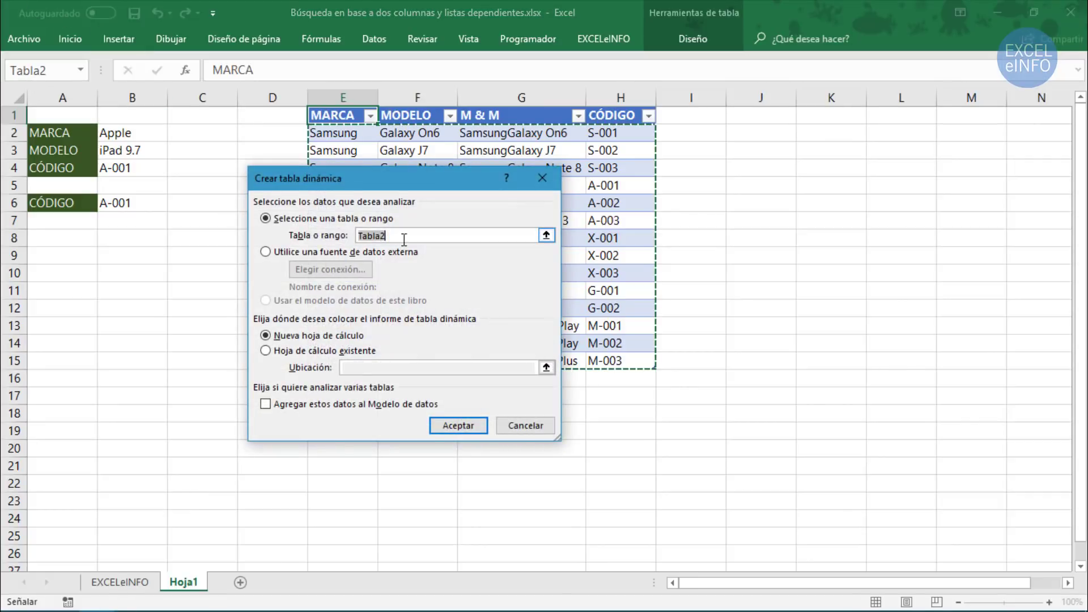
pyautogui.click(404, 238)
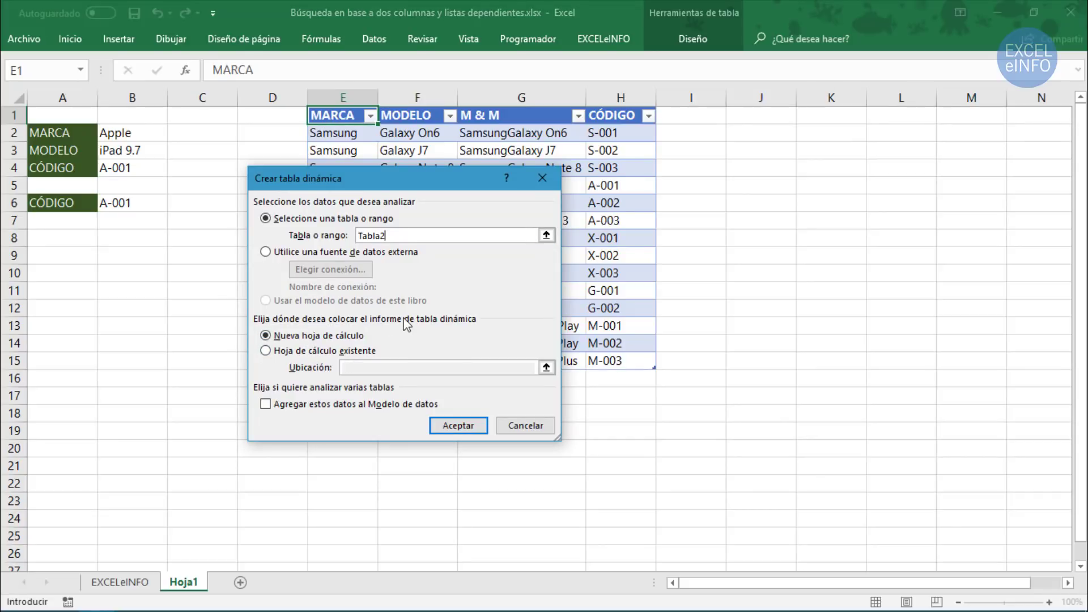
pyautogui.click(297, 351)
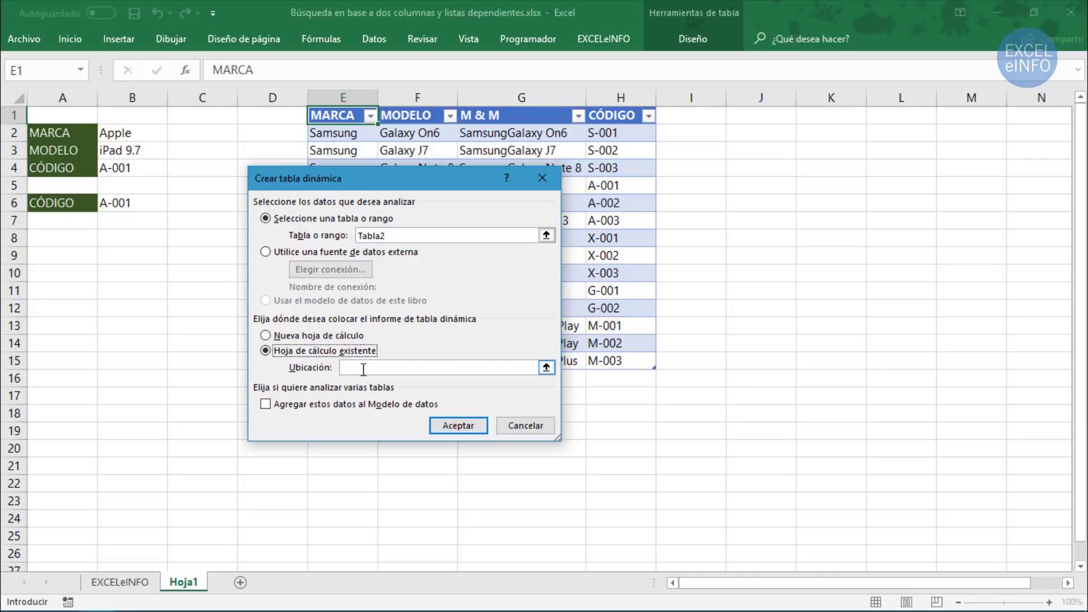
pyautogui.click(774, 115)
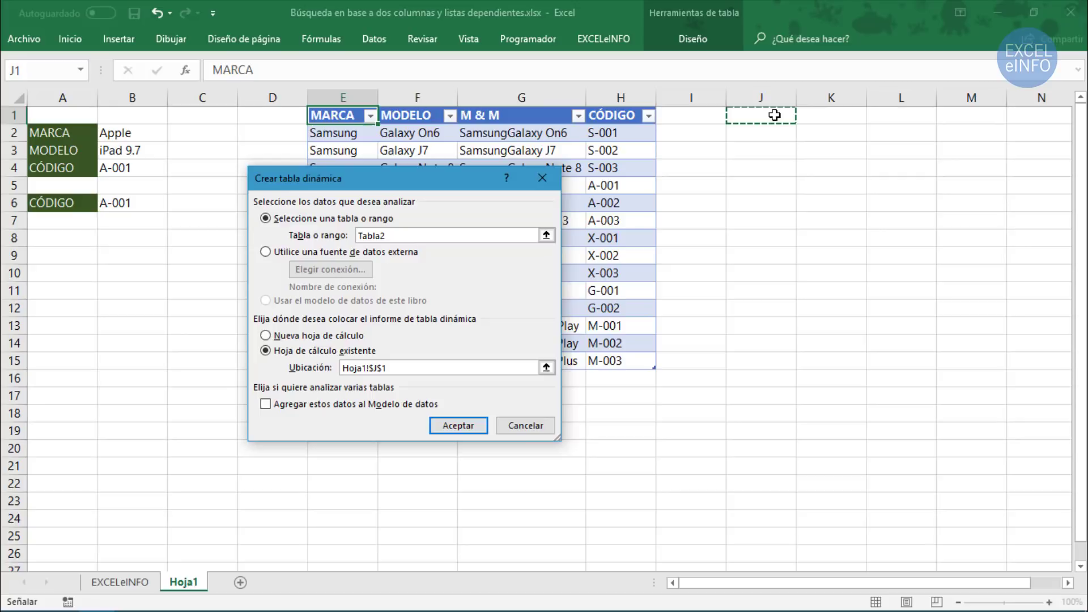
pyautogui.click(476, 427)
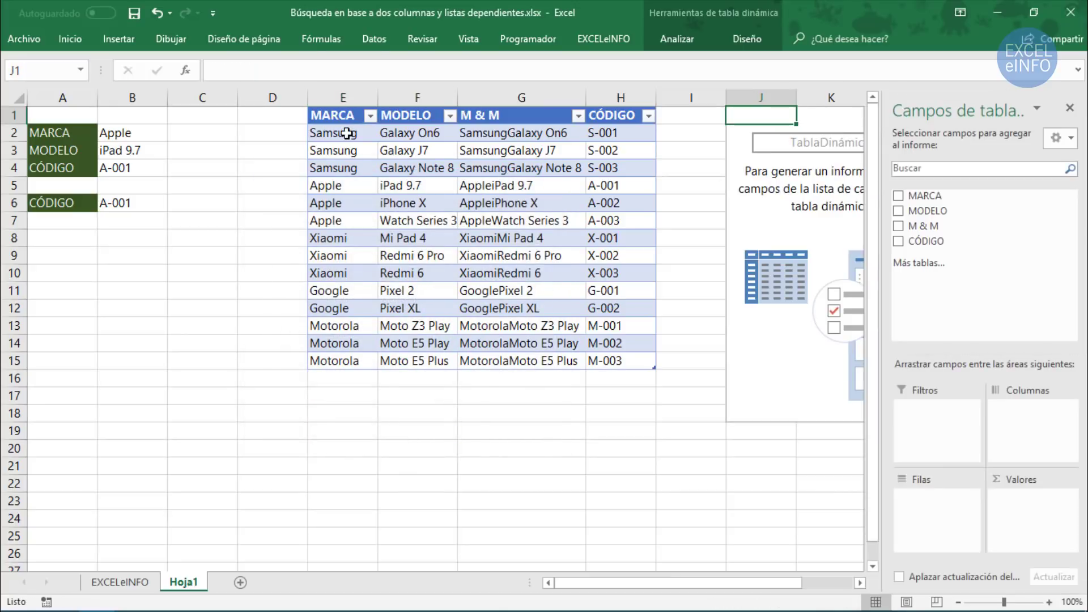
# Add MARCA as the pivot table's row field
pyautogui.moveTo(343, 133); pyautogui.dragTo(349, 361)
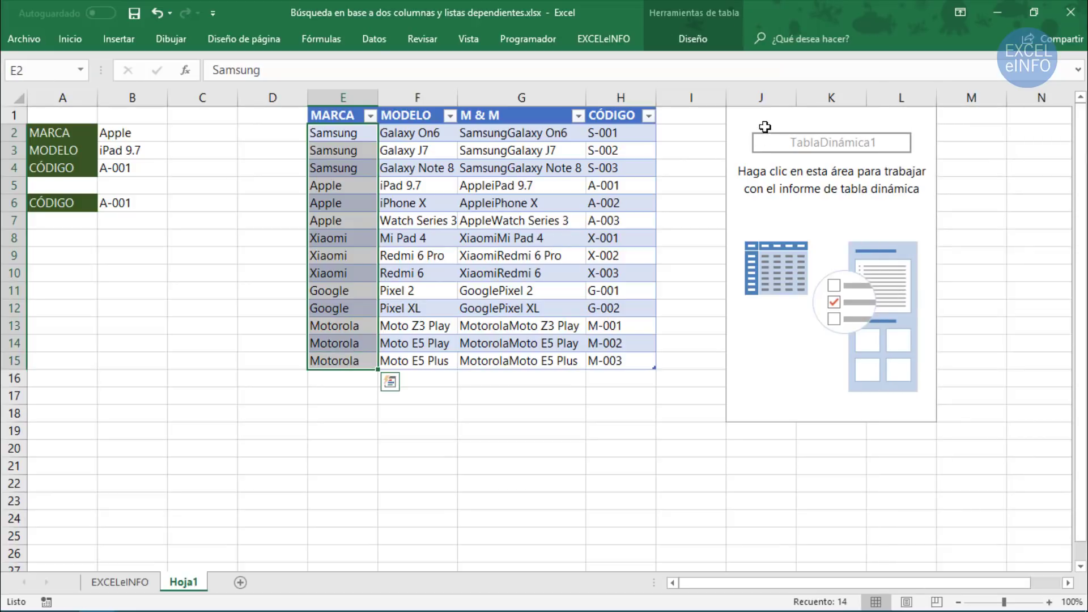
pyautogui.click(760, 116)
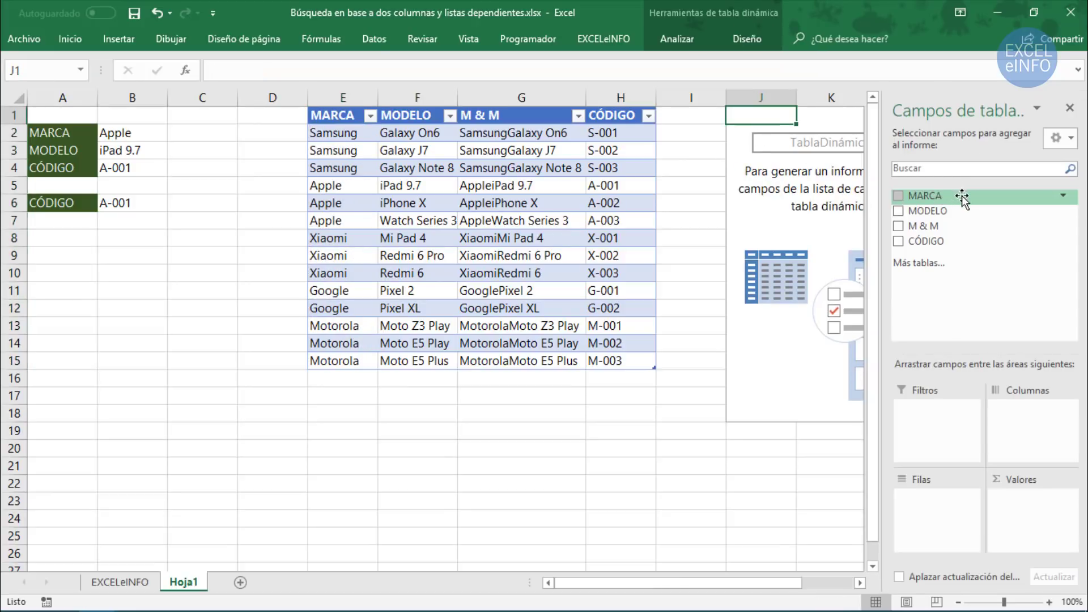
pyautogui.moveTo(964, 198); pyautogui.dragTo(949, 349)
pyautogui.moveTo(941, 478); pyautogui.dragTo(934, 514)
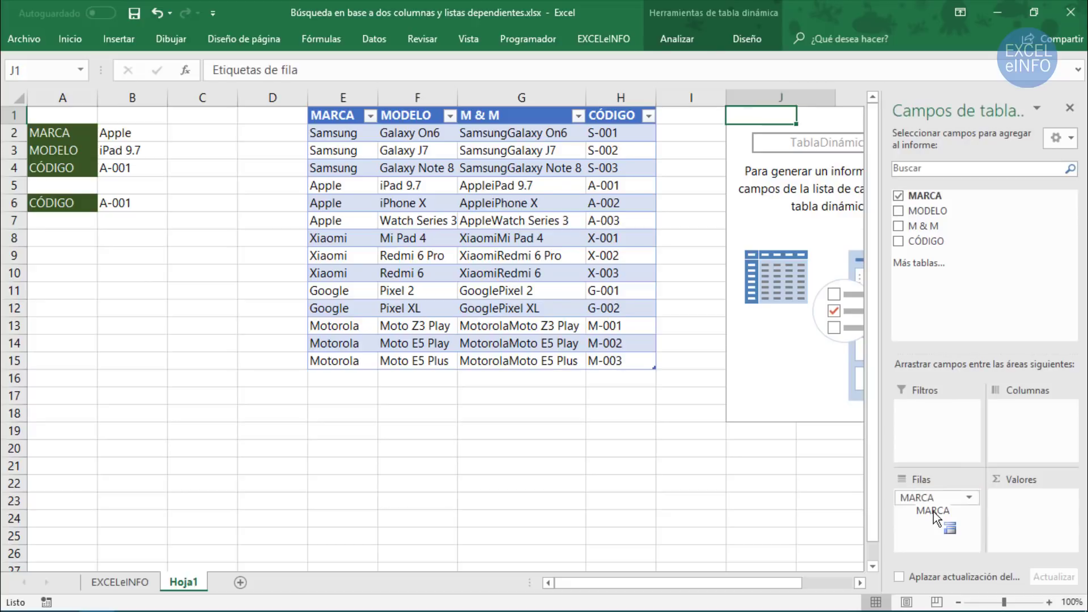
pyautogui.click(1070, 108)
# Turn off grand totals for rows and columns, then compare J2:J6 with E2:E15
pyautogui.click(752, 43)
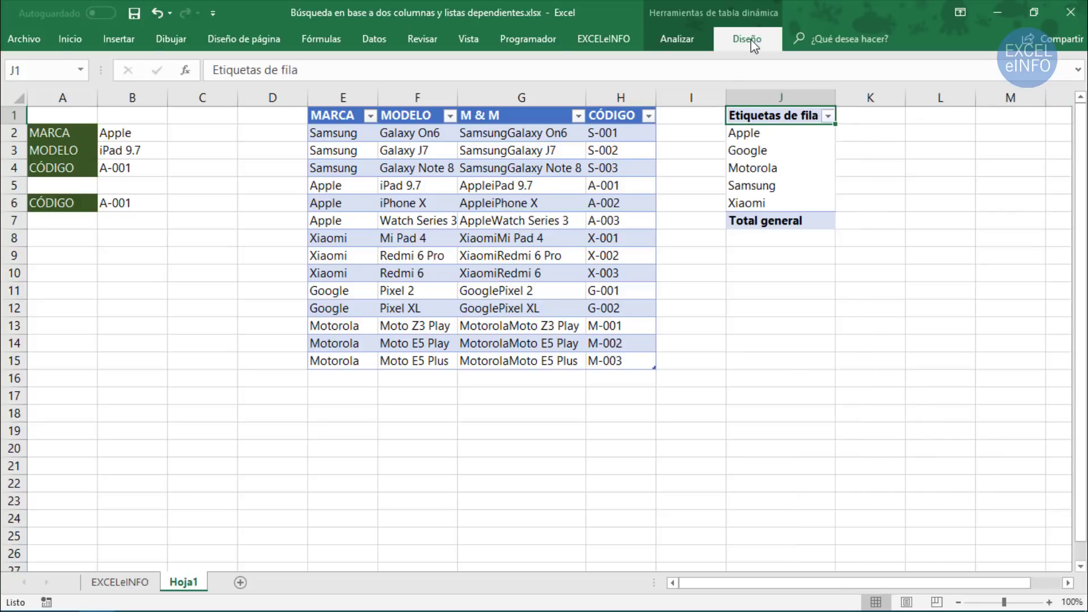
pyautogui.click(77, 87)
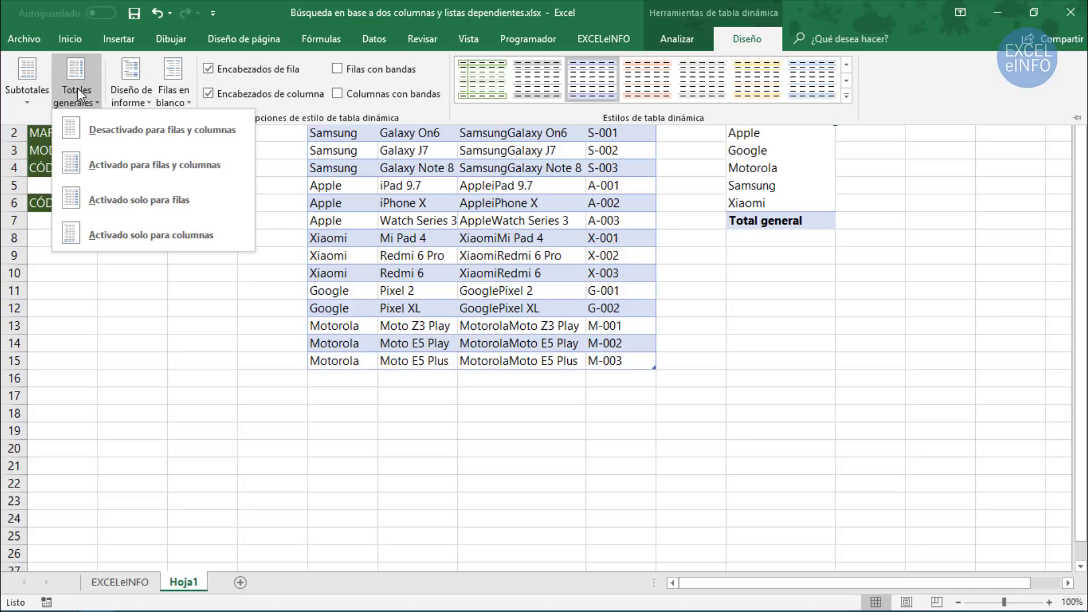
pyautogui.click(151, 129)
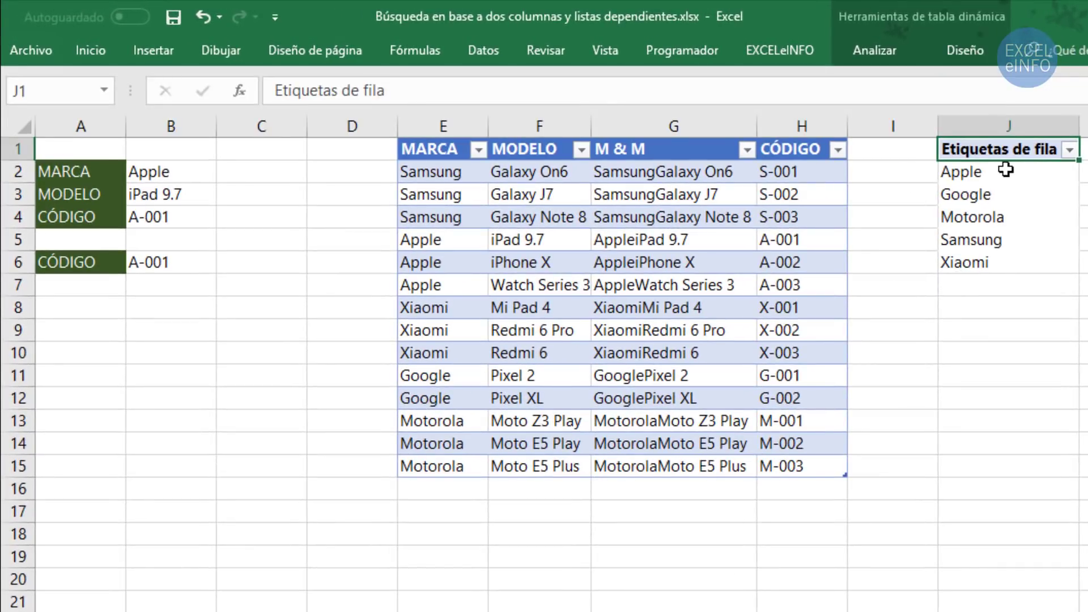
pyautogui.moveTo(1009, 170); pyautogui.dragTo(1020, 261)
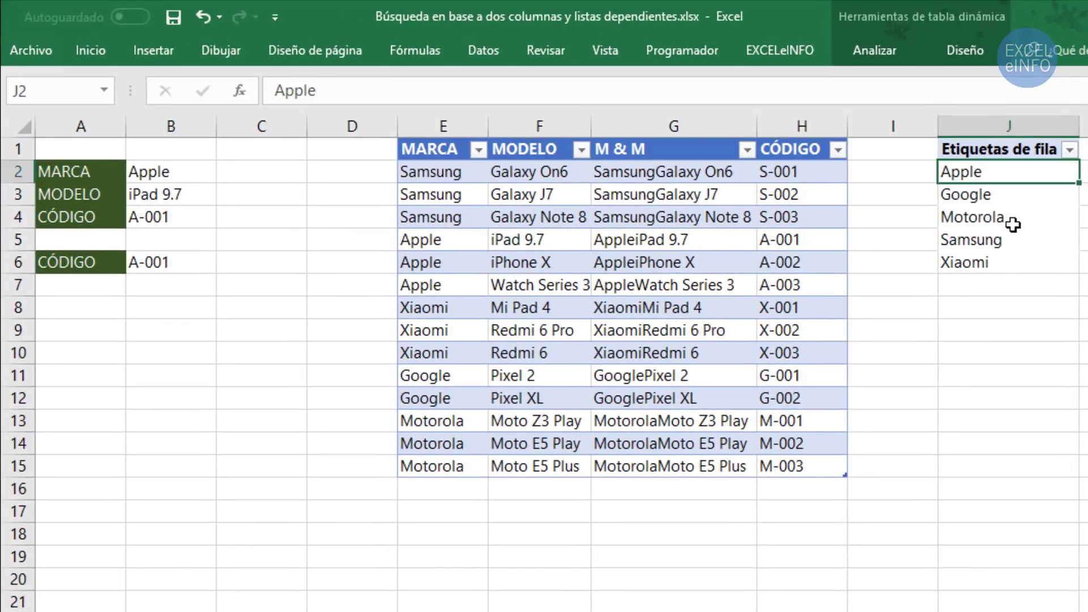
pyautogui.moveTo(445, 172); pyautogui.dragTo(451, 468)
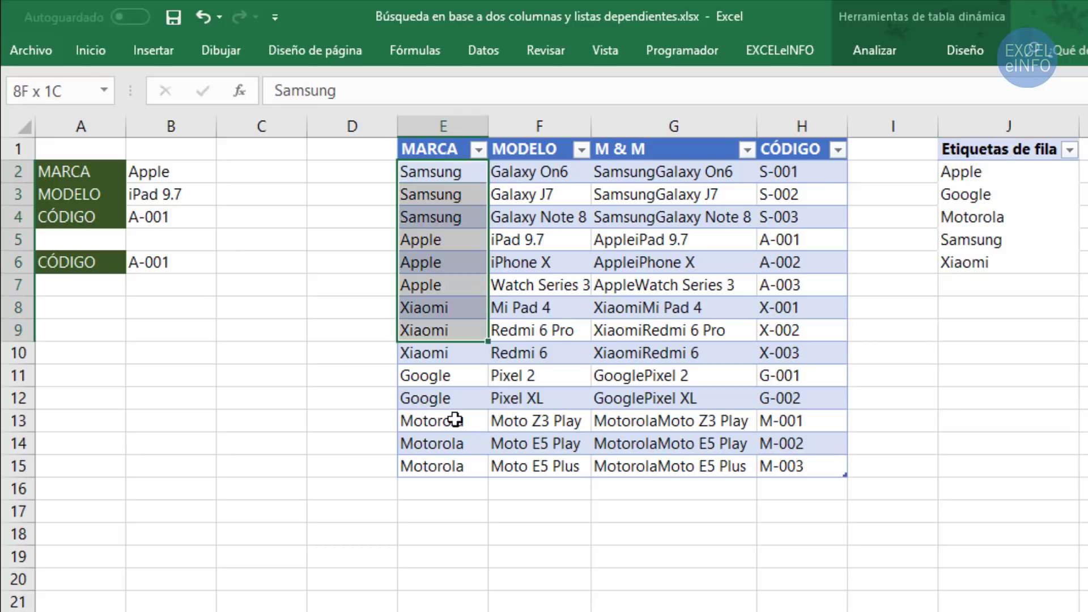
# Add Nokia as a new brand in E16 of the table
pyautogui.click(447, 482)
pyautogui.write('Nok')
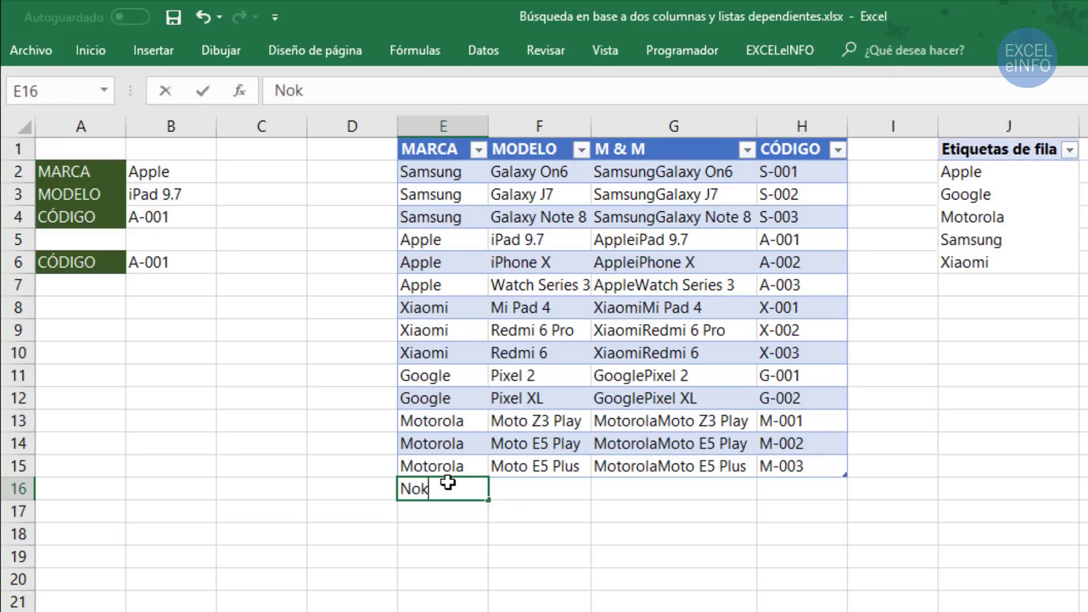
pyautogui.write('ia')
pyautogui.press('Return')
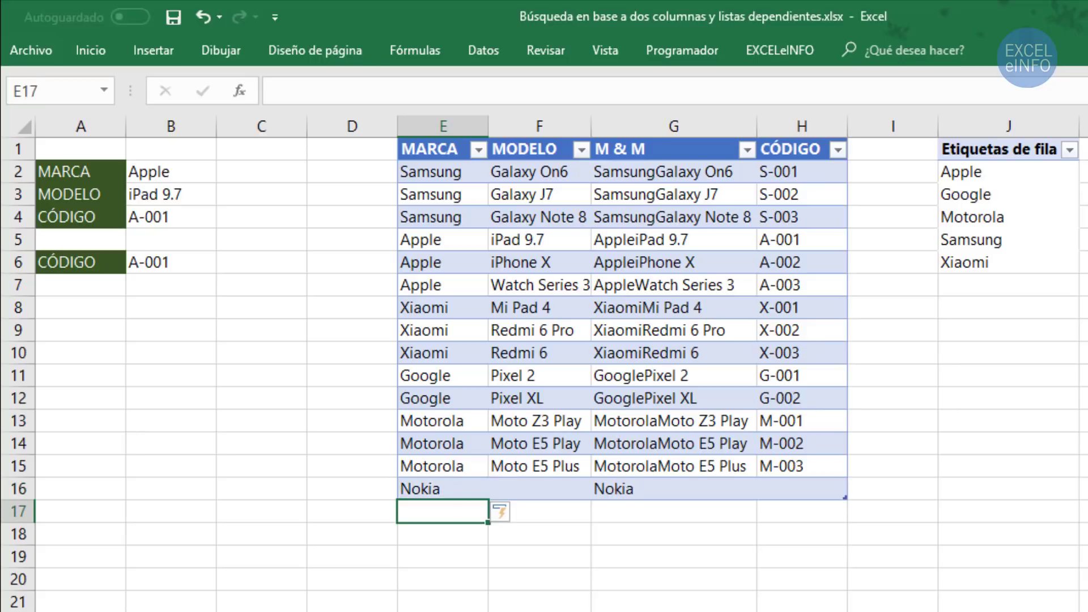
# Refresh the pivot table and confirm Nokia appears in its brand list J2:J7
pyautogui.rightClick(980, 212)
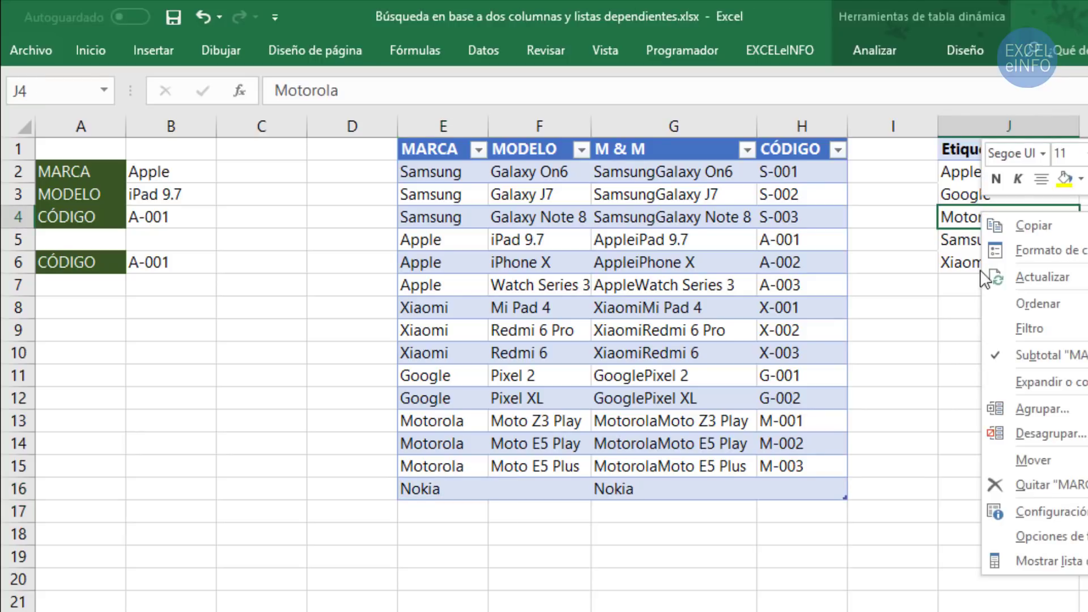
pyautogui.click(1062, 277)
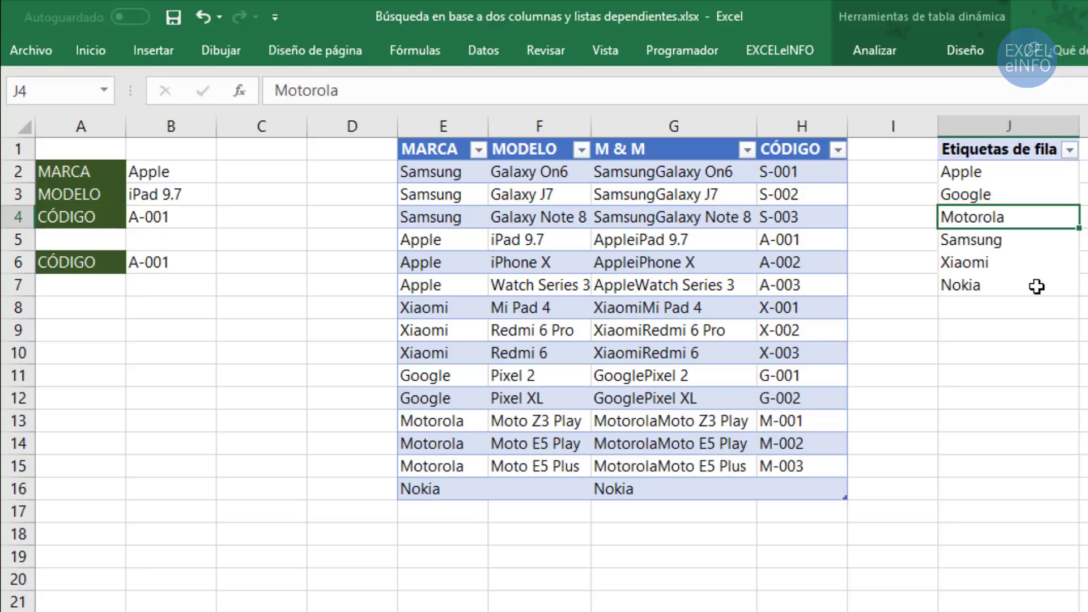
pyautogui.click(1037, 287)
pyautogui.click(436, 489)
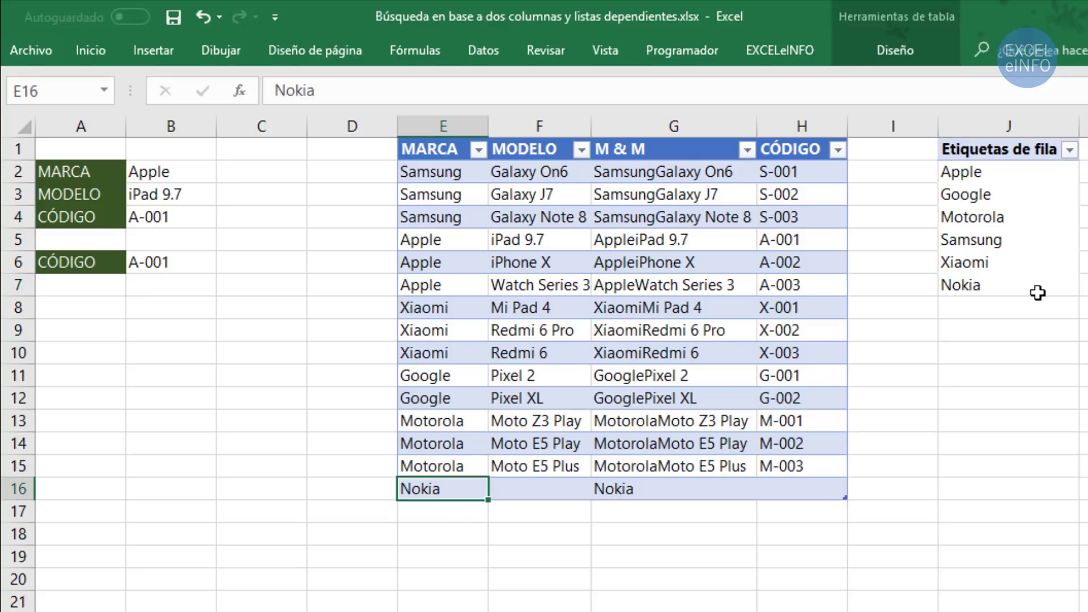
pyautogui.click(1034, 286)
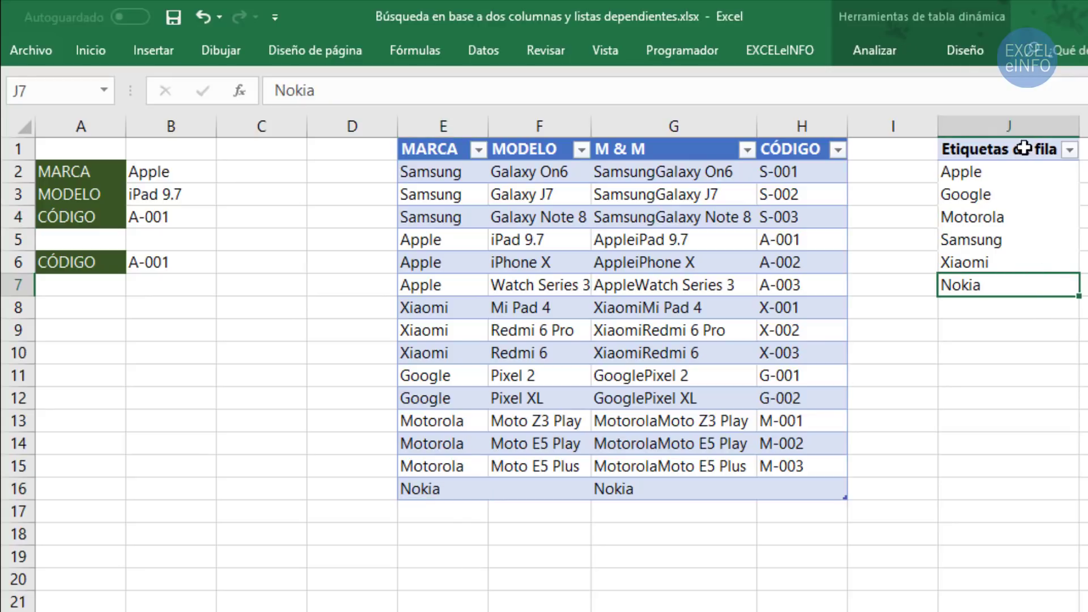
pyautogui.moveTo(1025, 174); pyautogui.dragTo(1024, 286)
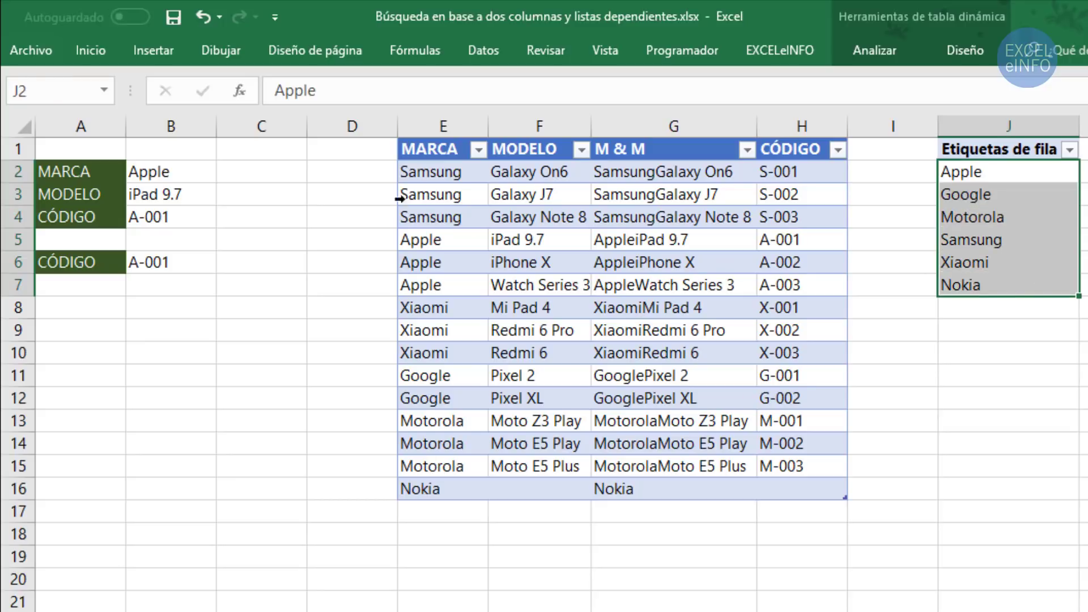
pyautogui.click(439, 171)
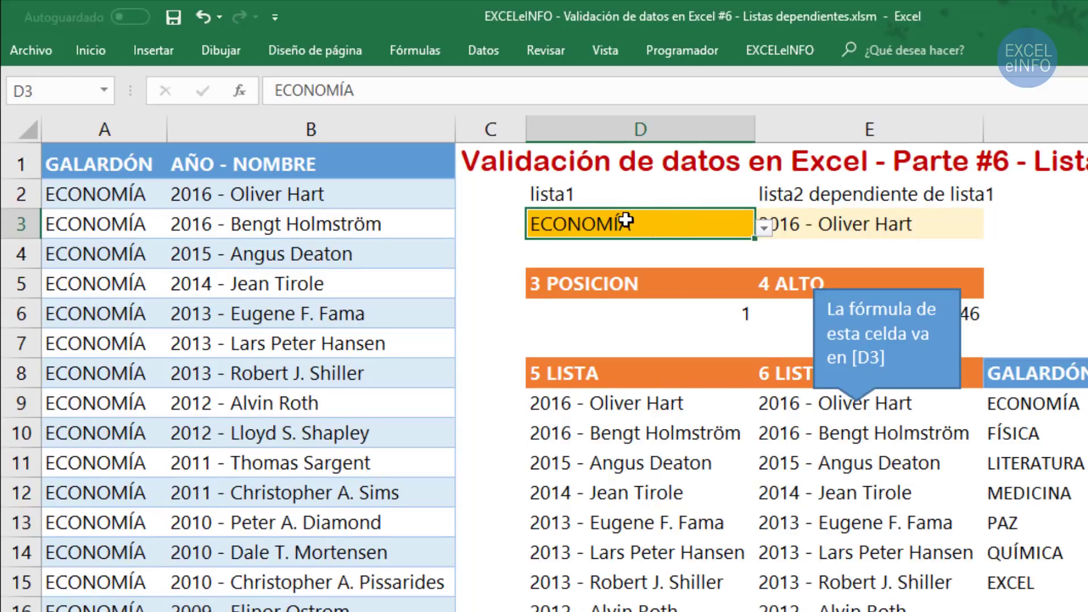
# Copy the Origen list formula from D3's data validation settings, then cancel the dialog
pyautogui.click(488, 50)
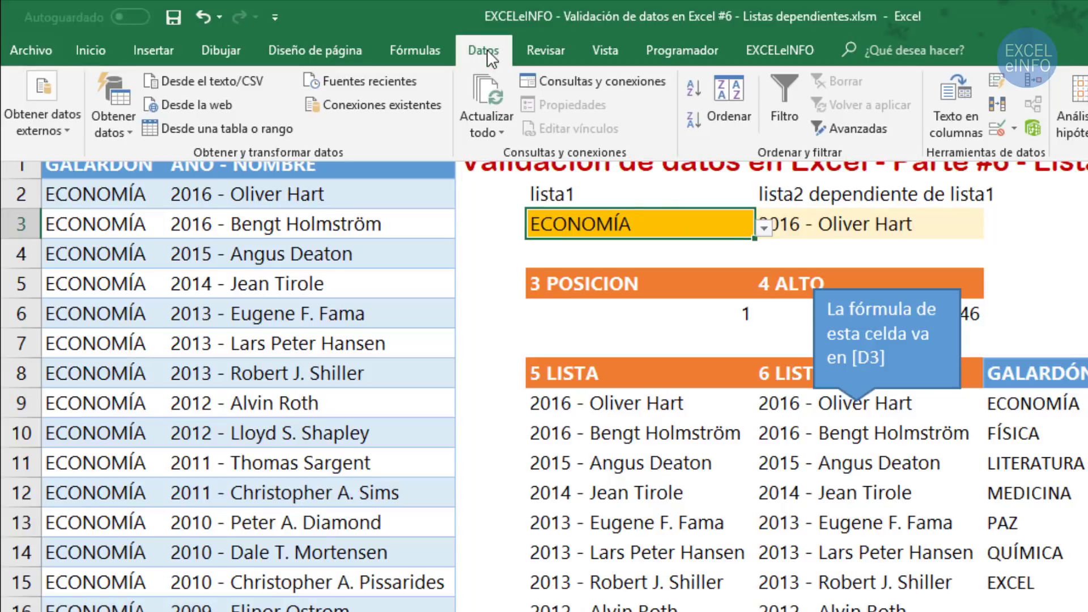
pyautogui.click(996, 127)
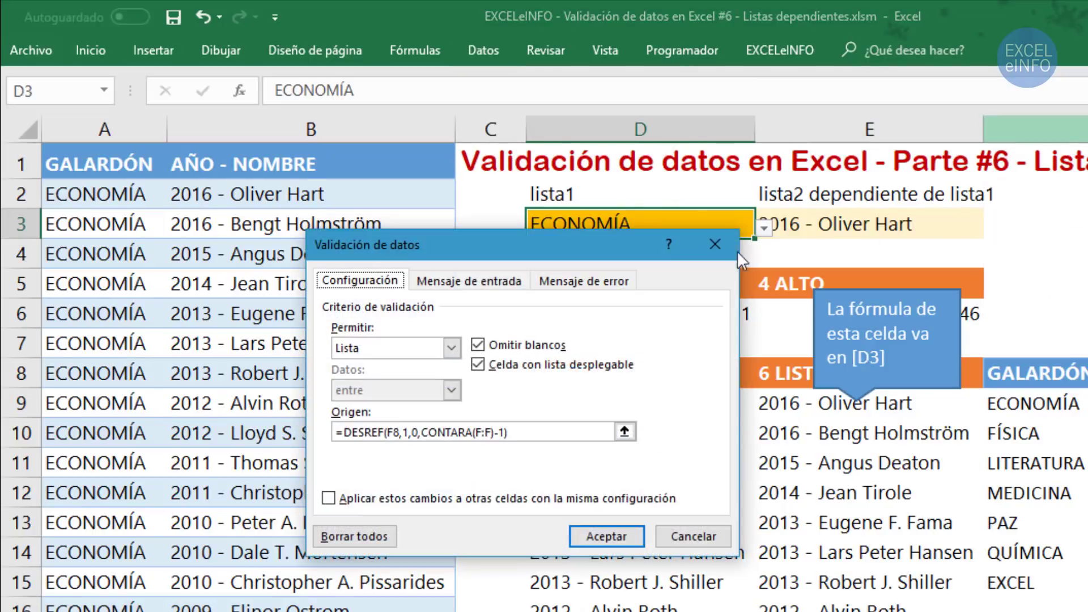
pyautogui.moveTo(510, 432); pyautogui.dragTo(329, 429)
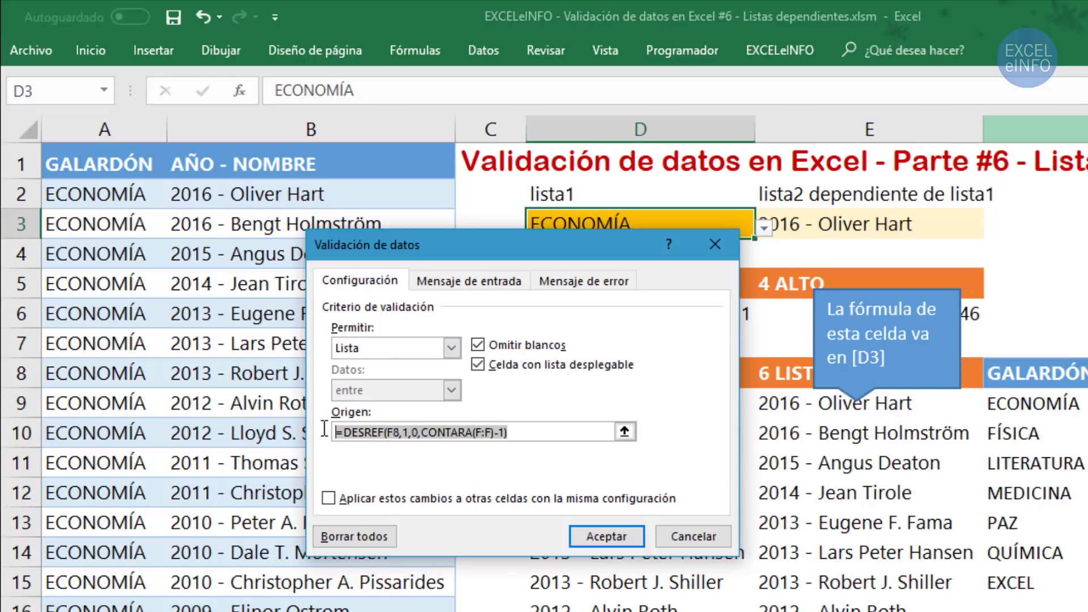
pyautogui.hotkey('ctrl', 'c')
pyautogui.click(698, 536)
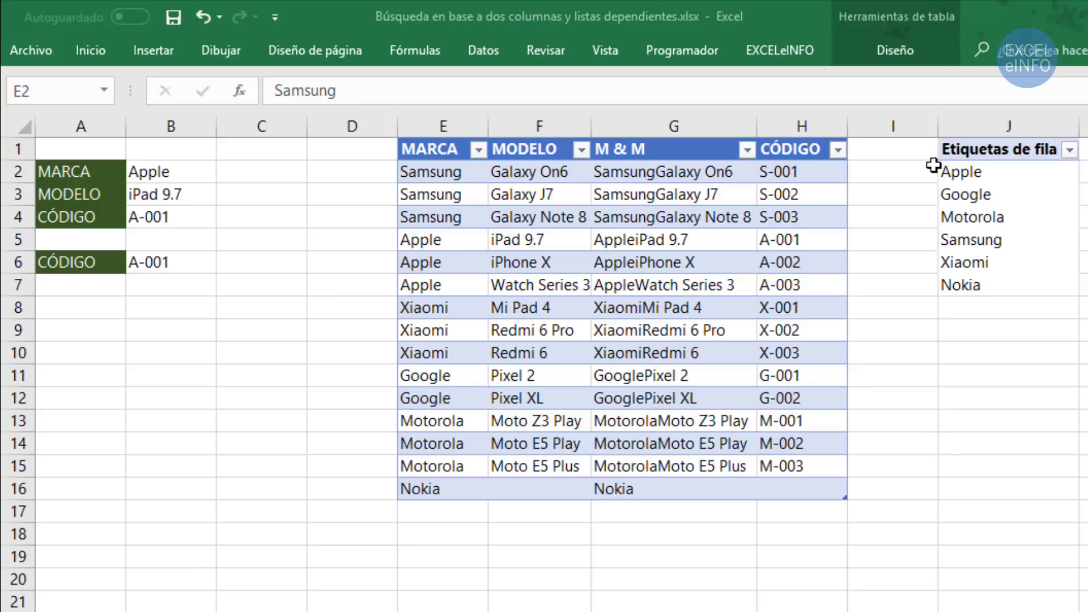
# Clear the MARCA and MODELO inputs B2:B3 and give B2 a List data validation
pyautogui.moveTo(177, 188); pyautogui.dragTo(177, 189)
pyautogui.press('Delete')
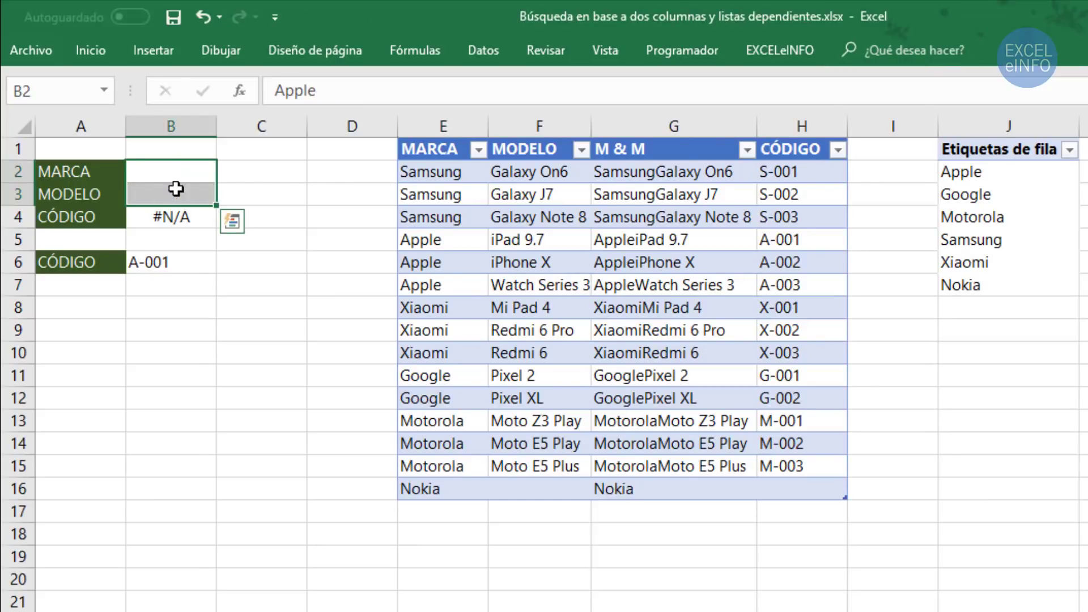
pyautogui.click(173, 172)
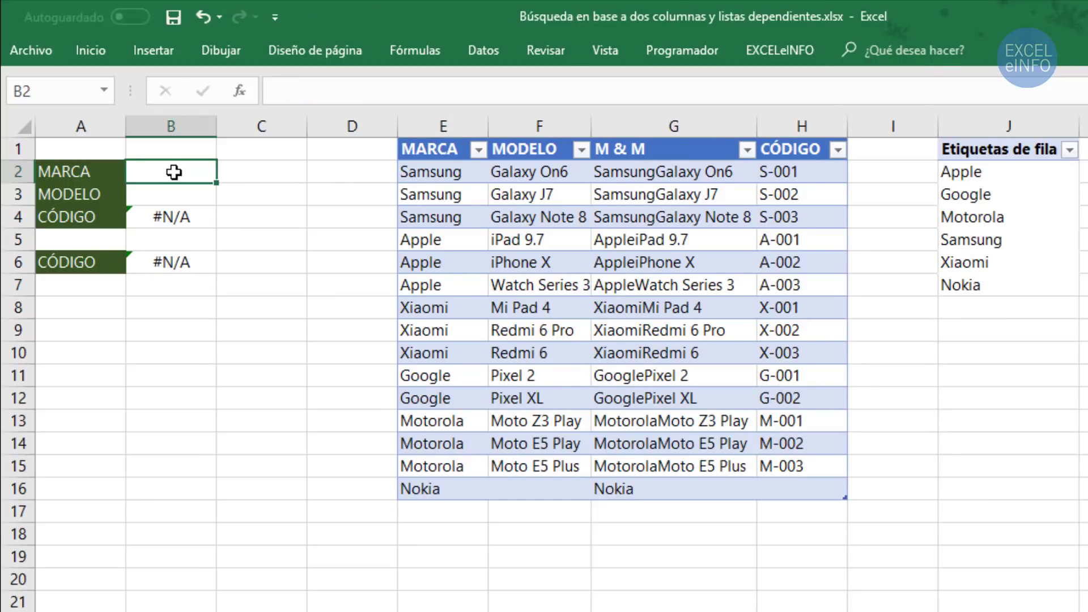
pyautogui.click(488, 51)
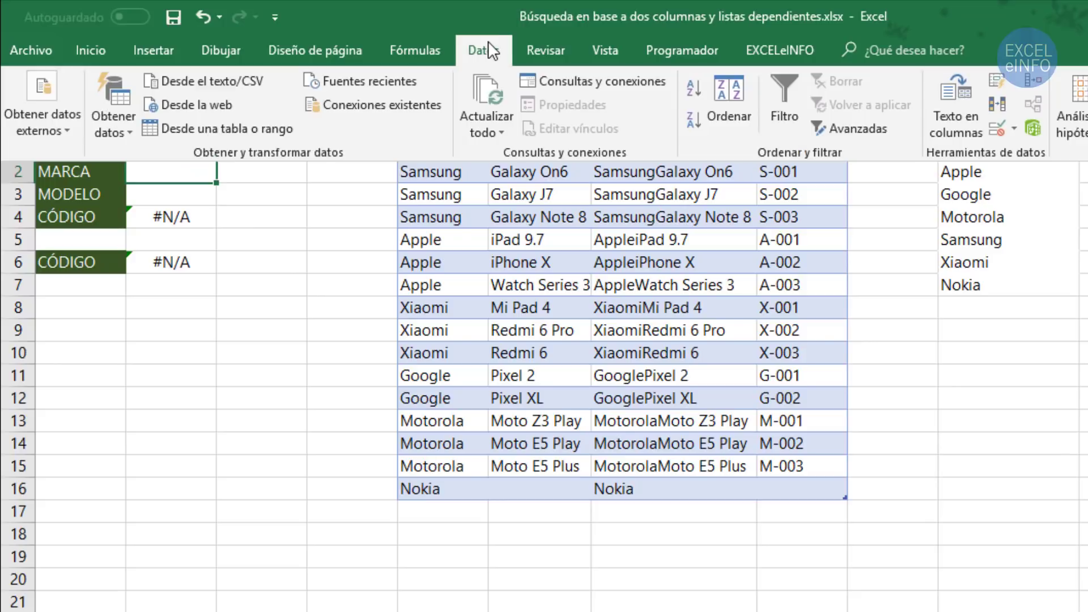
pyautogui.click(998, 130)
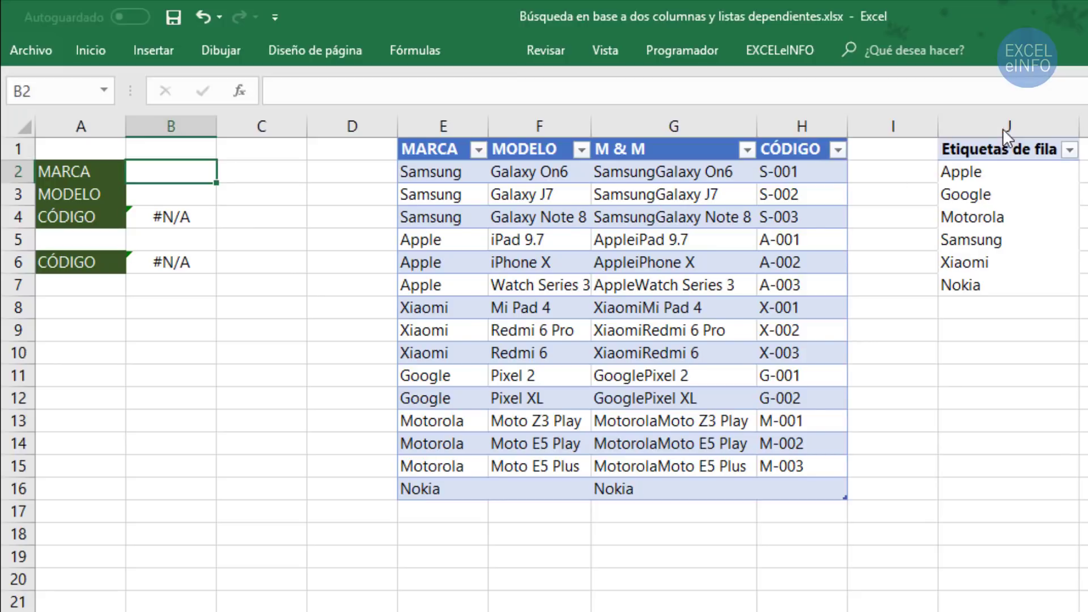
pyautogui.click(366, 346)
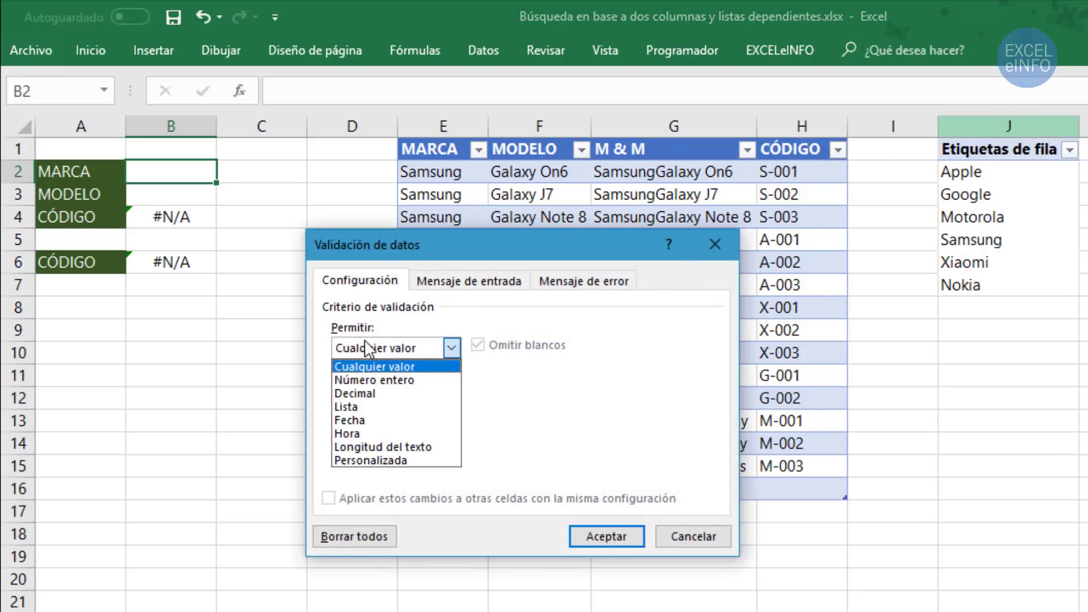
pyautogui.click(373, 406)
# Set B2's list source to =DESREF(J1,1,0,CONTARA(J:J)-1) and confirm
pyautogui.click(382, 432)
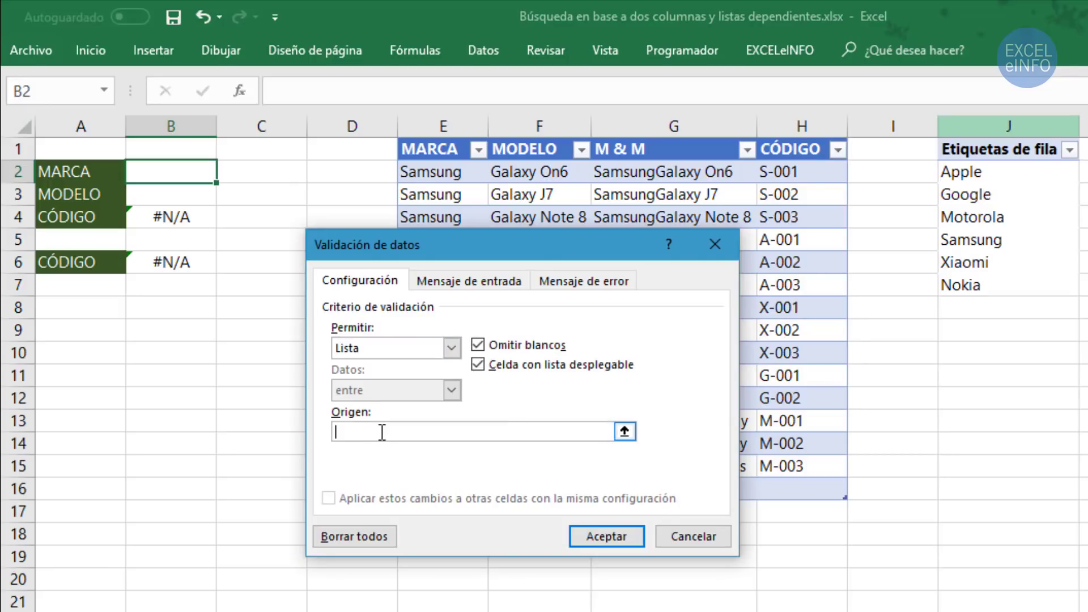
pyautogui.hotkey('ctrl', 'v')
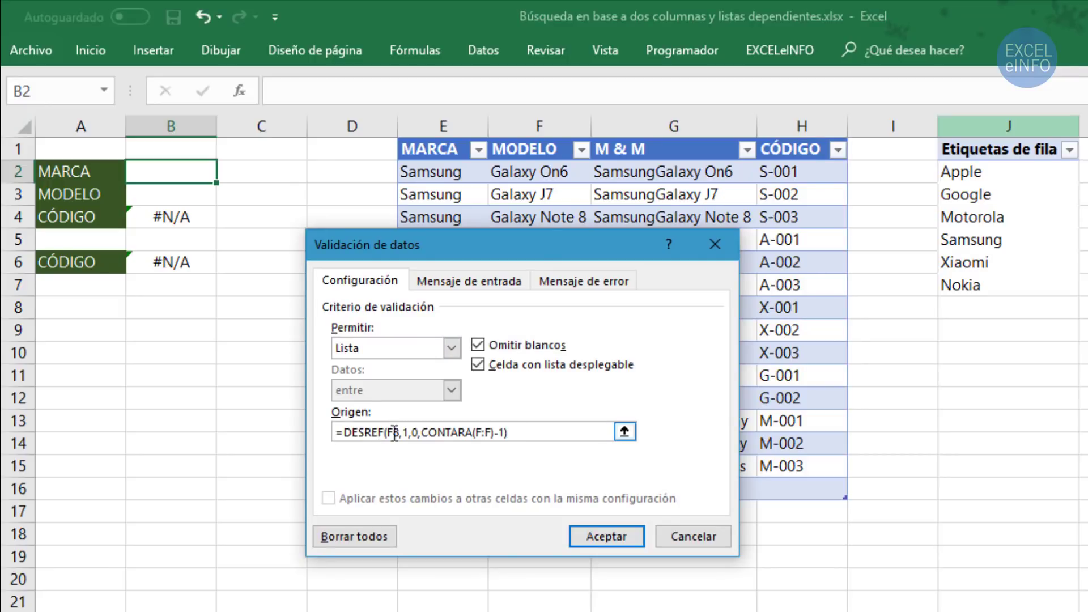
pyautogui.click(389, 432)
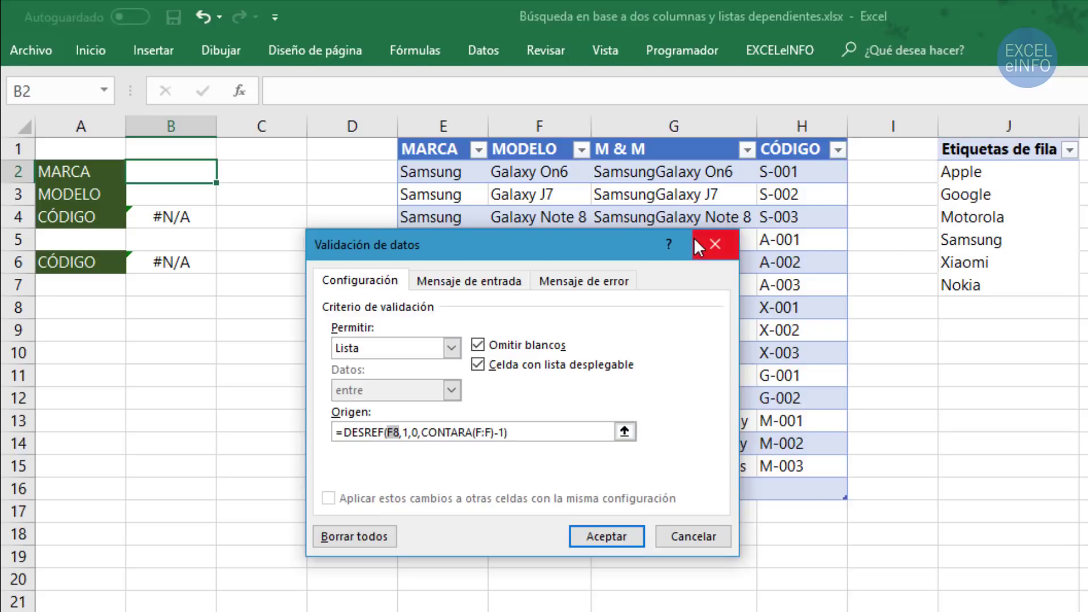
pyautogui.write('J1')
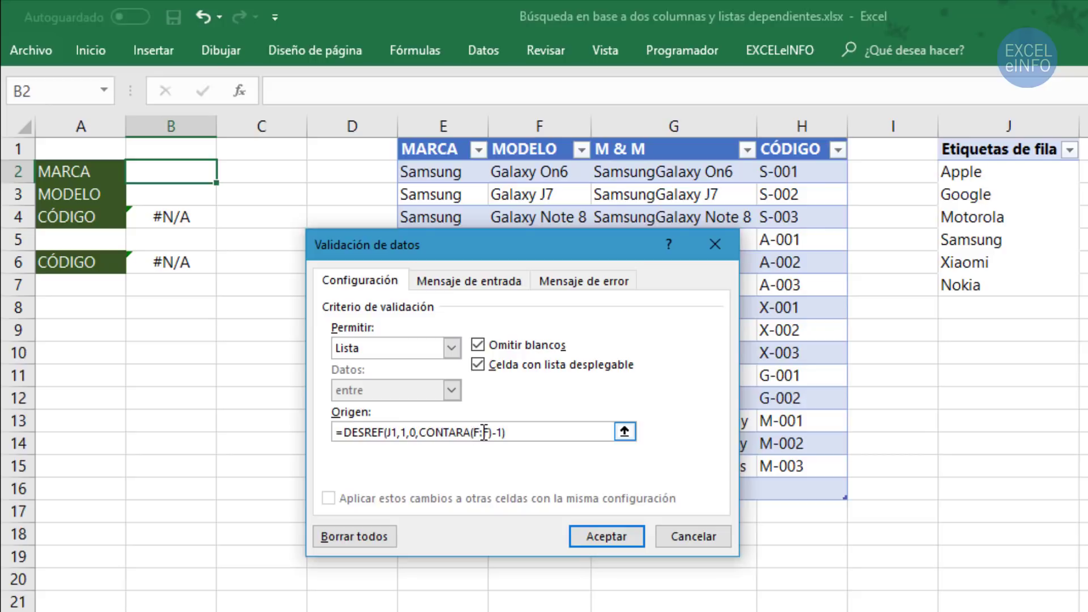
pyautogui.doubleClick(485, 432)
pyautogui.write('J:')
pyautogui.write('J')
pyautogui.click(586, 534)
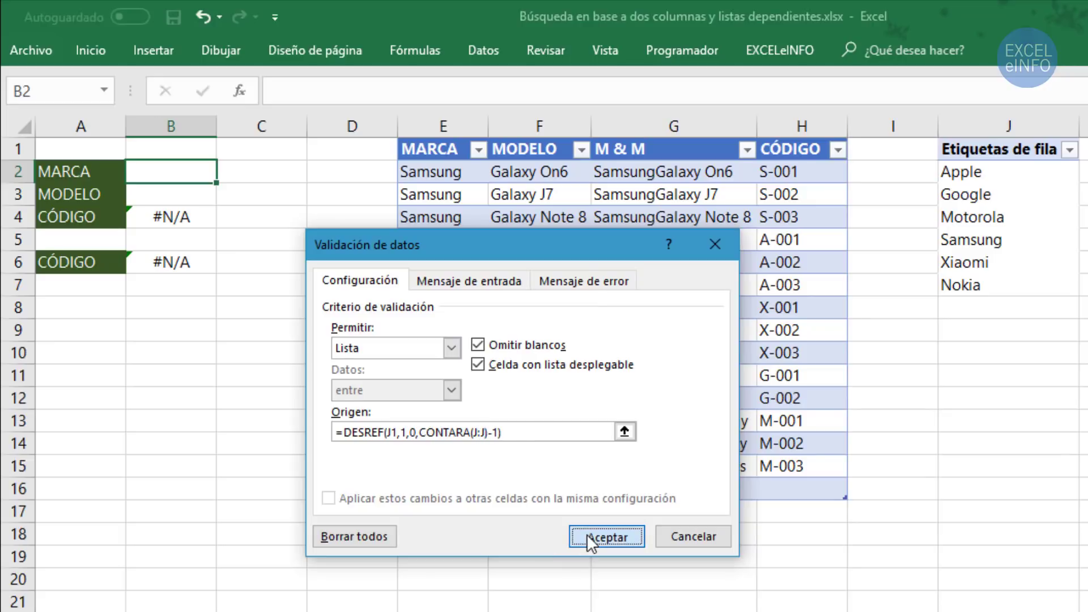
# Check B2's brand dropdown against the pivot brand list and its source range, then return to Firefox
pyautogui.click(226, 172)
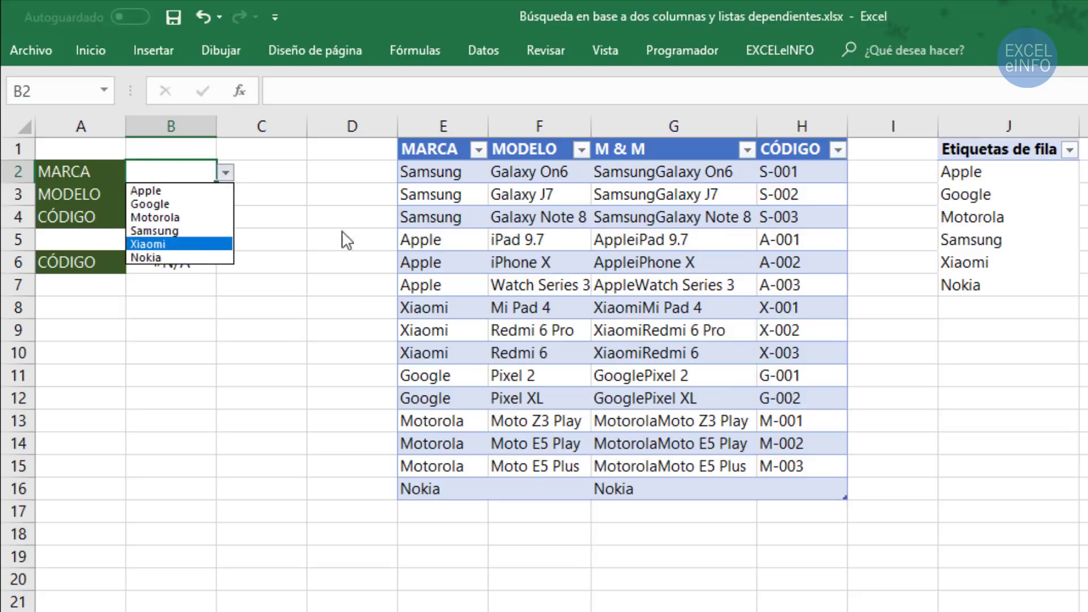
pyautogui.click(1013, 181)
pyautogui.moveTo(1010, 170); pyautogui.dragTo(1020, 280)
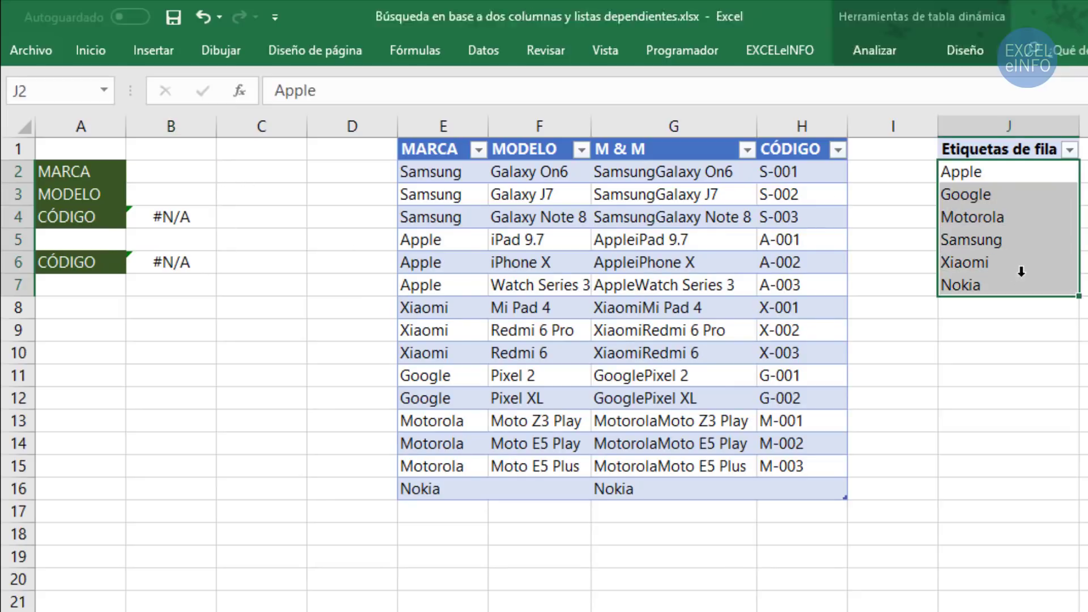
pyautogui.click(212, 173)
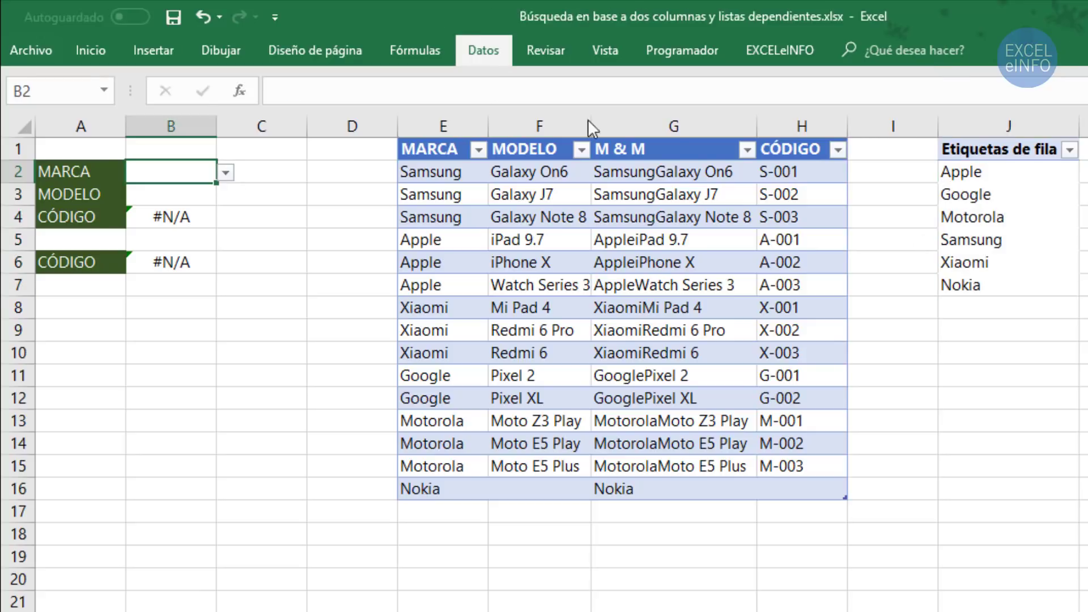
pyautogui.click(997, 130)
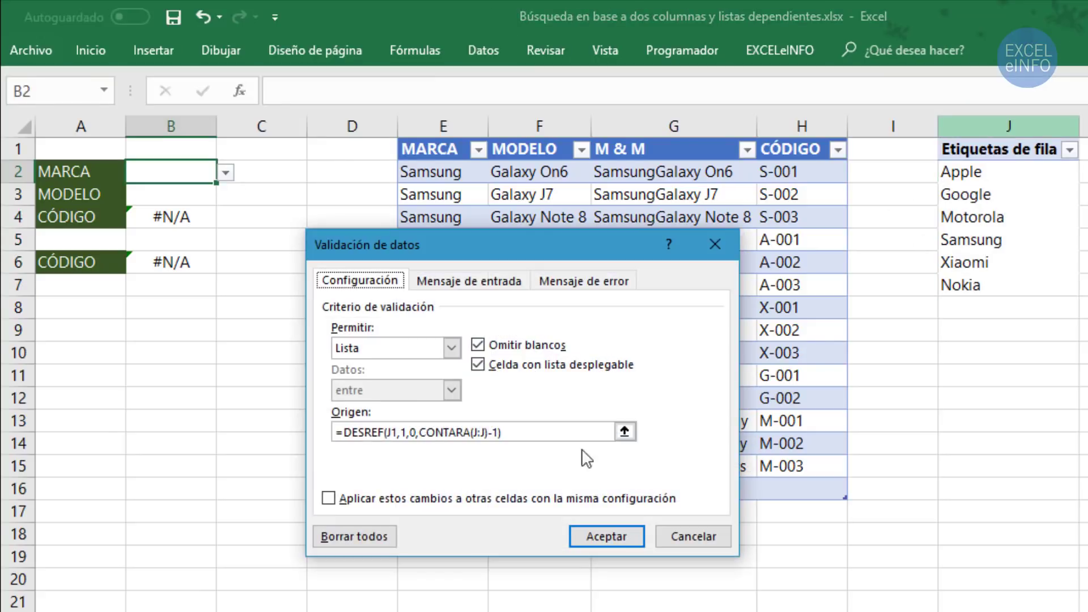
pyautogui.click(542, 432)
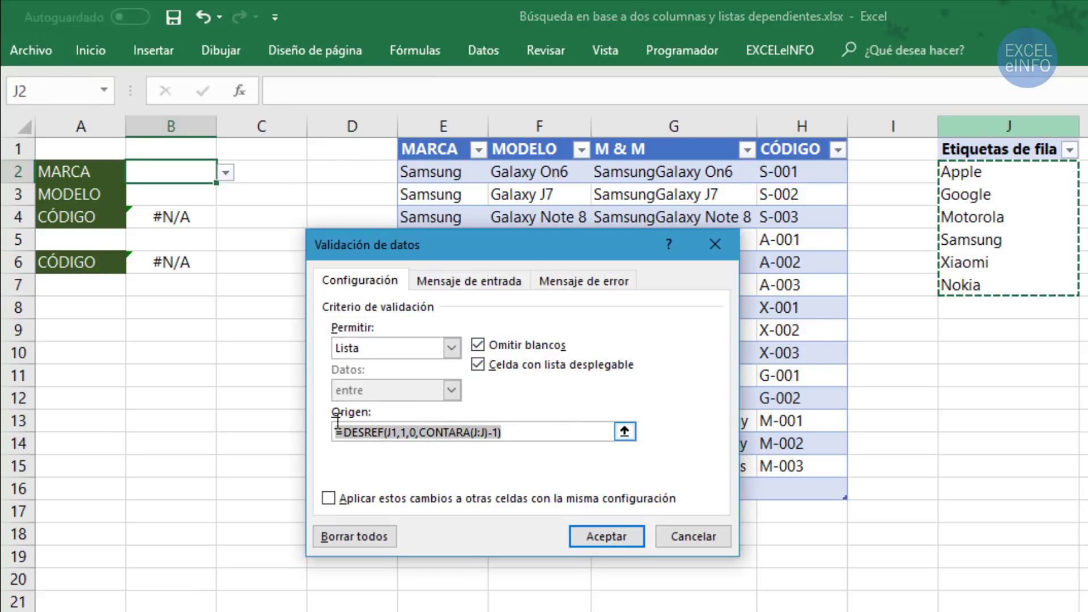
pyautogui.click(670, 536)
pyautogui.hotkey('alt', 'Tab')
pyautogui.hotkey('alt', 'Tab')
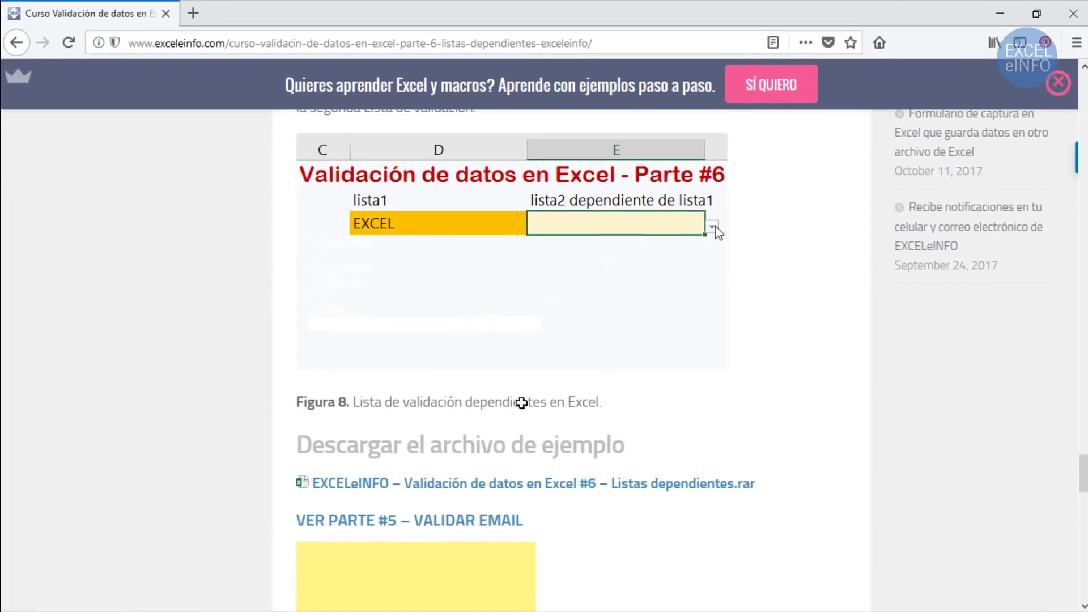
# Scroll up and select 'Listas dependientes', then 'Parte #6', in the EXCELeINFO article title
pyautogui.scroll(15, 521, 402)
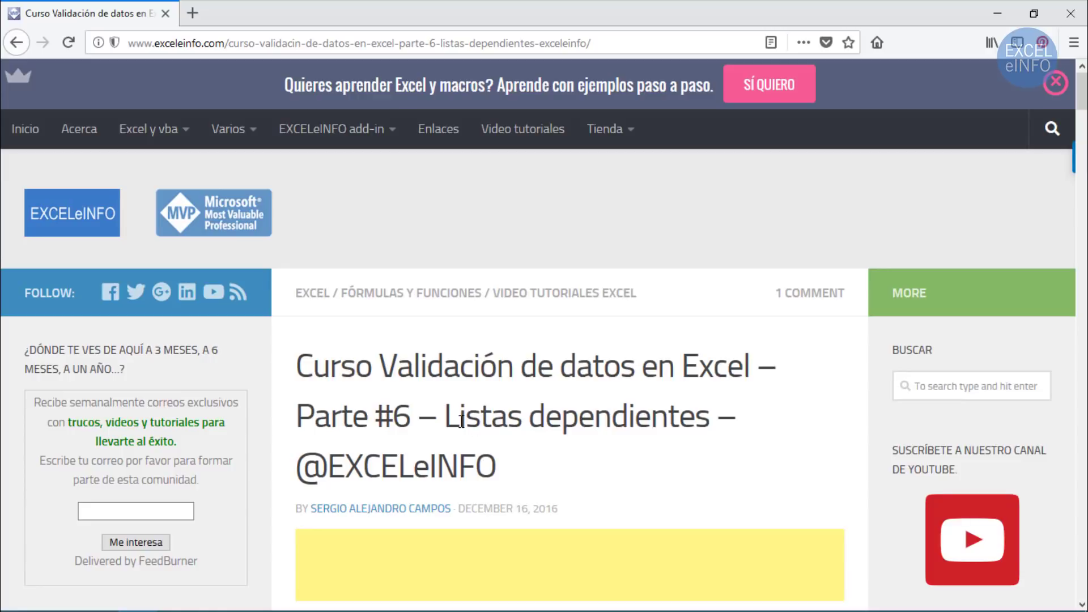
pyautogui.moveTo(444, 416); pyautogui.dragTo(706, 415)
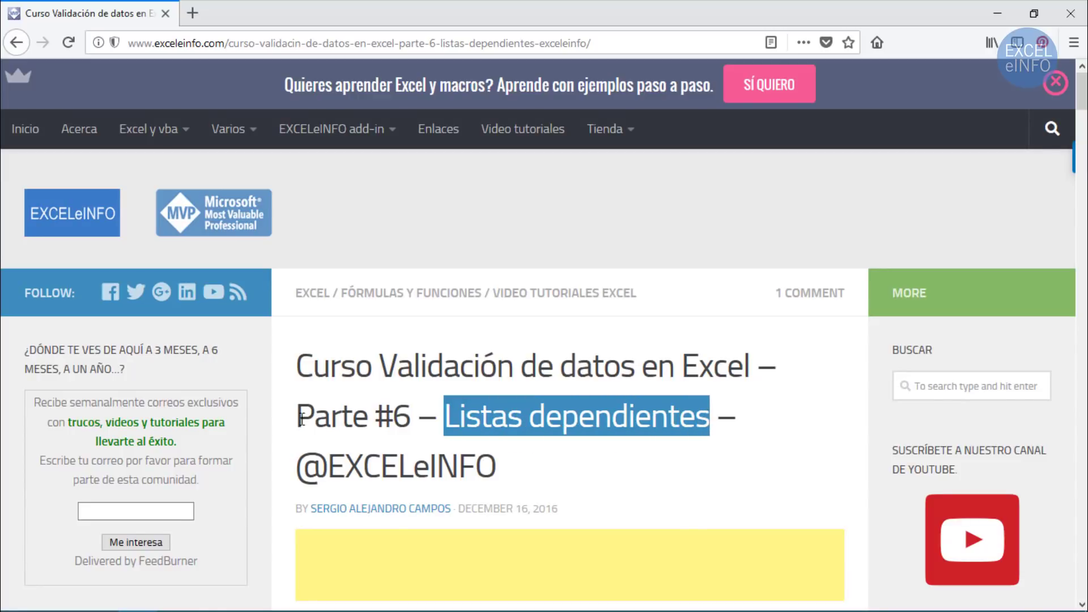
pyautogui.moveTo(300, 419); pyautogui.dragTo(411, 418)
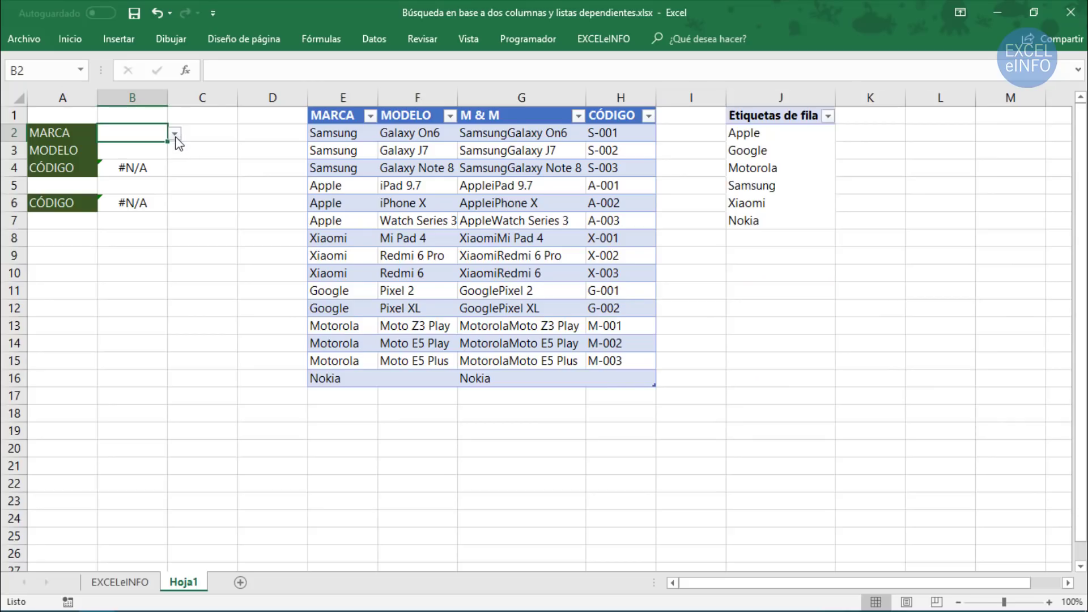
# Review the column E brands and the Samsung models in column F, then switch to the EXCELeINFO workbook
pyautogui.click(220, 168)
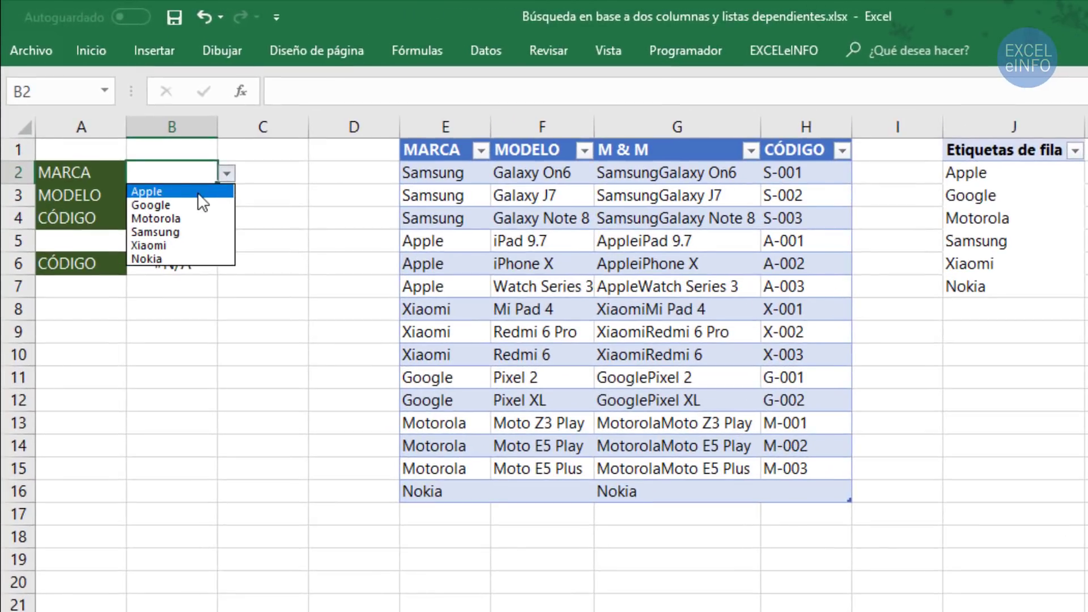
pyautogui.click(436, 169)
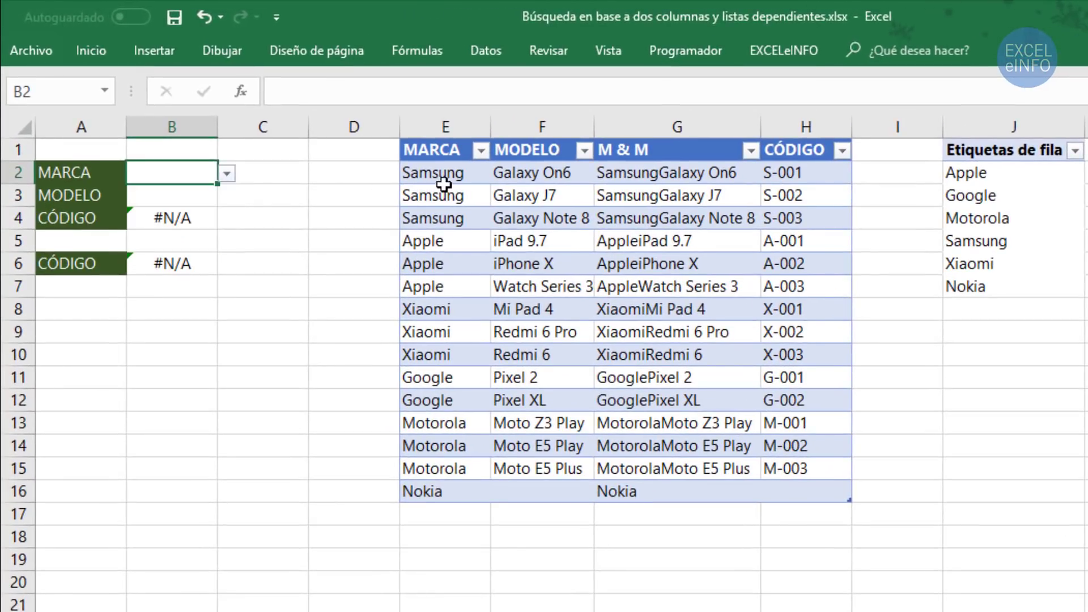
pyautogui.moveTo(436, 168); pyautogui.dragTo(441, 472)
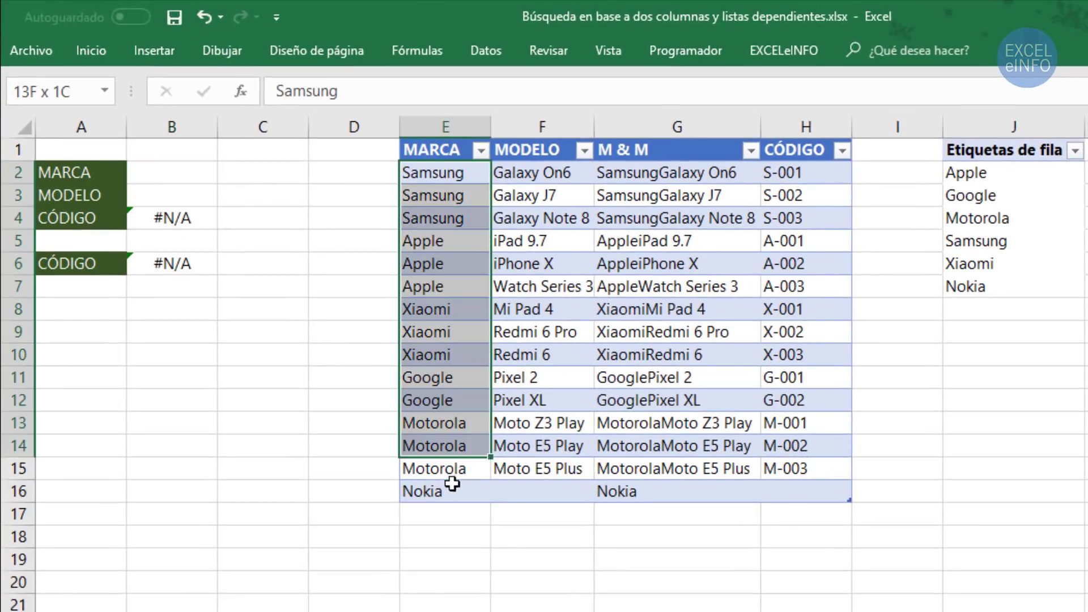
pyautogui.click(199, 187)
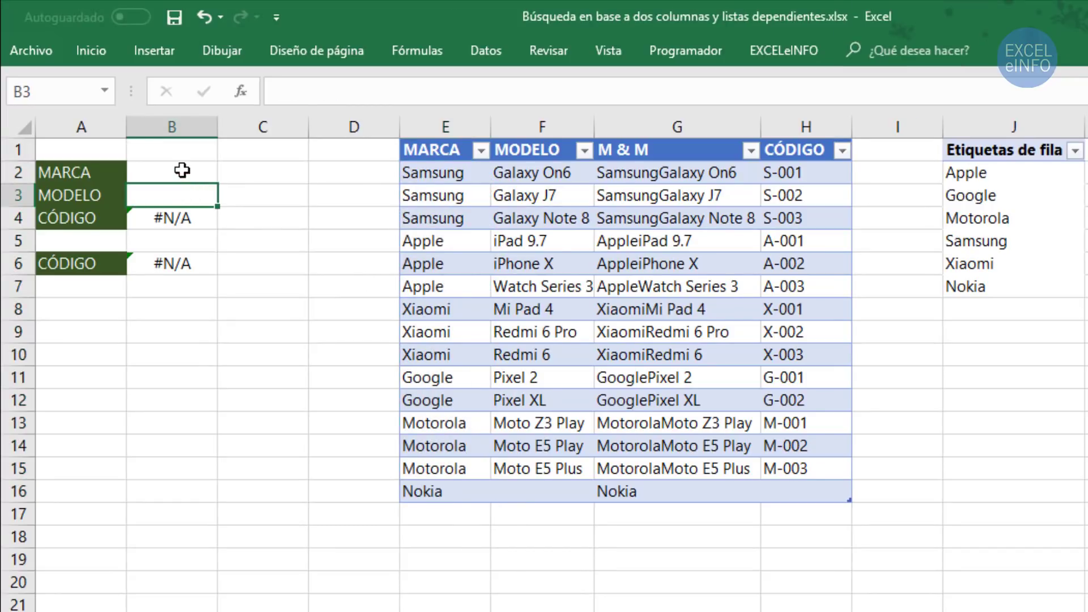
pyautogui.click(182, 170)
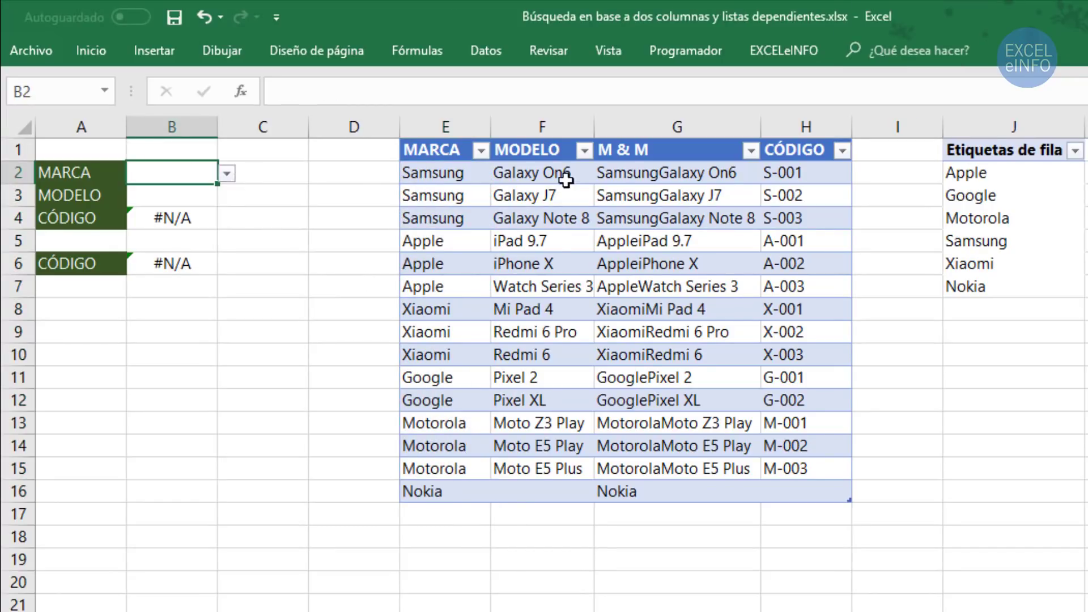
pyautogui.moveTo(561, 173); pyautogui.dragTo(538, 264)
pyautogui.click(533, 332)
pyautogui.click(186, 189)
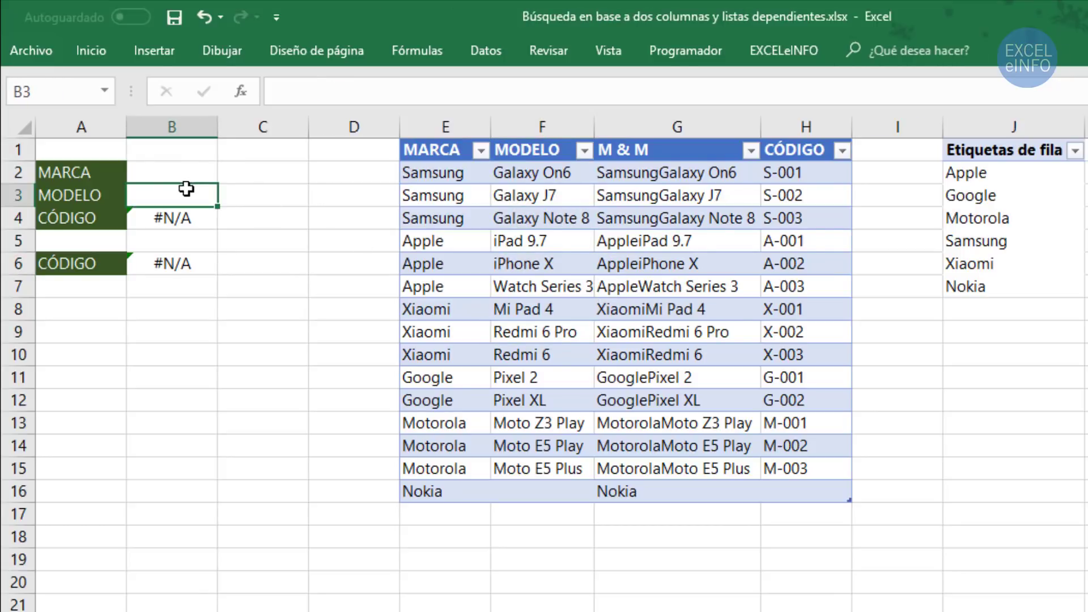
pyautogui.hotkey('alt', 'Tab')
pyautogui.press('Tab')
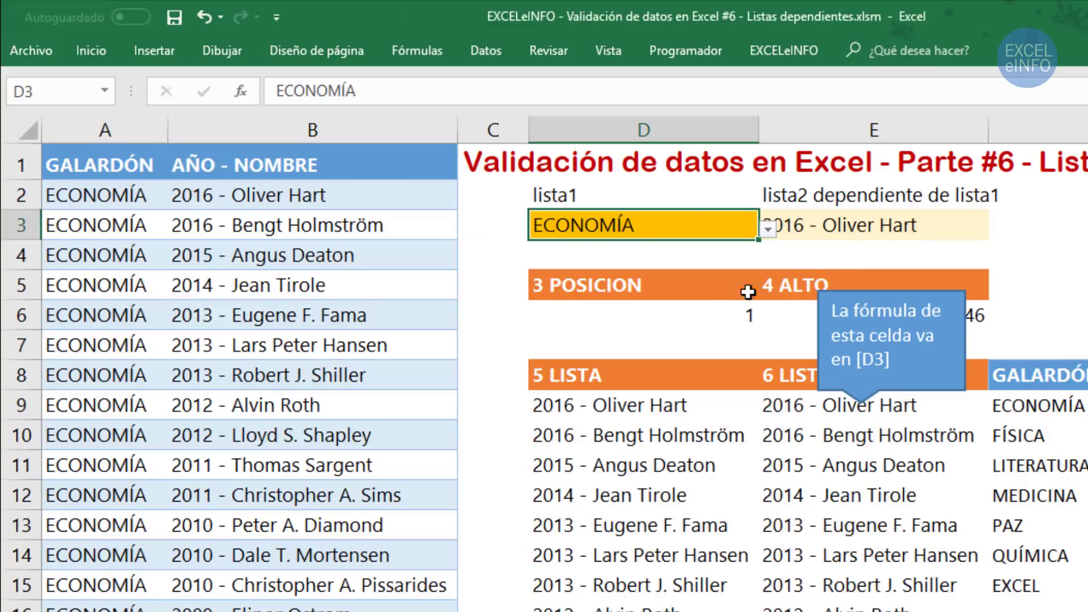
# Copy the DESREF list-source formula from E3's data validation and cancel the dialog
pyautogui.click(887, 224)
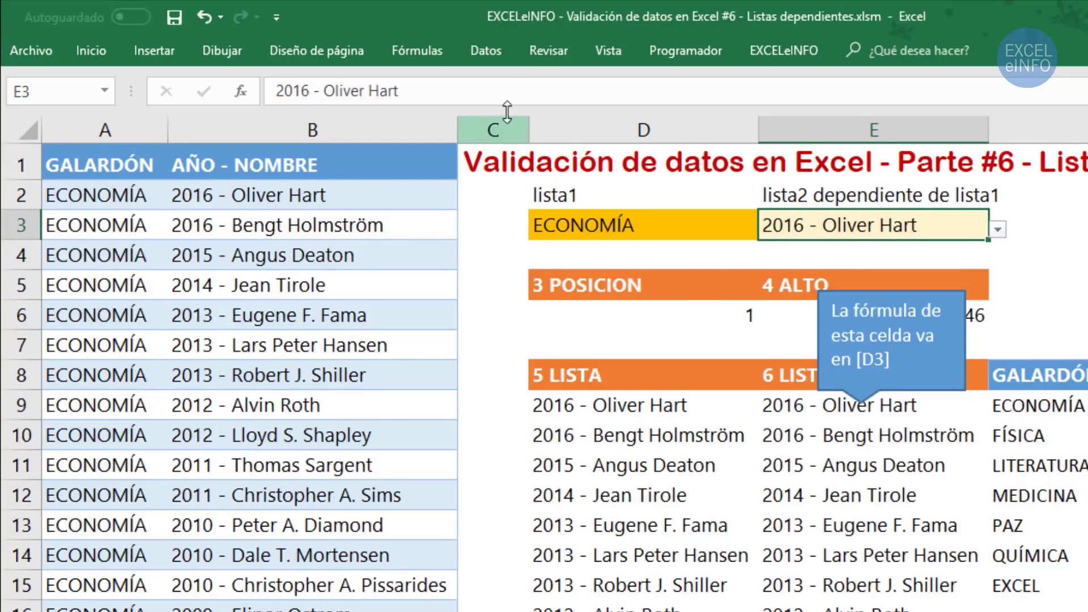
pyautogui.click(494, 49)
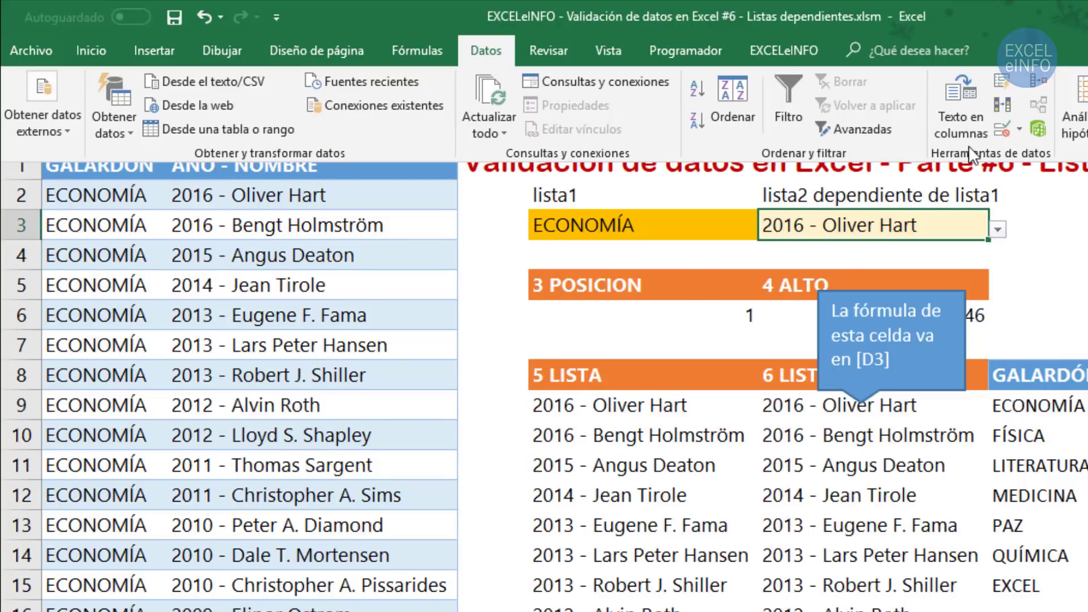
pyautogui.click(1001, 131)
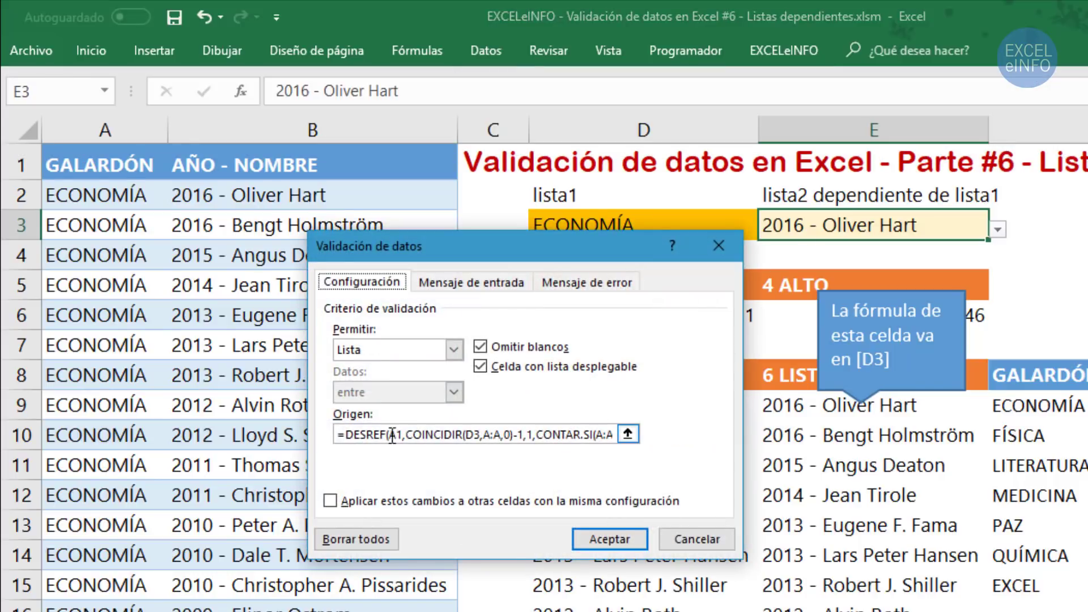
pyautogui.moveTo(337, 435); pyautogui.dragTo(605, 435)
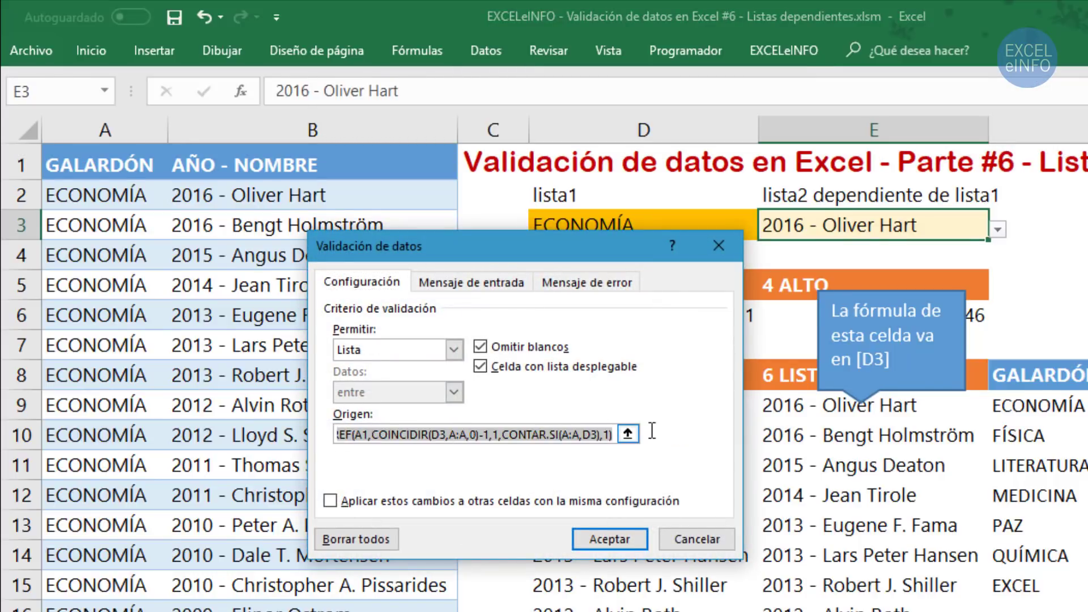
pyautogui.click(571, 425)
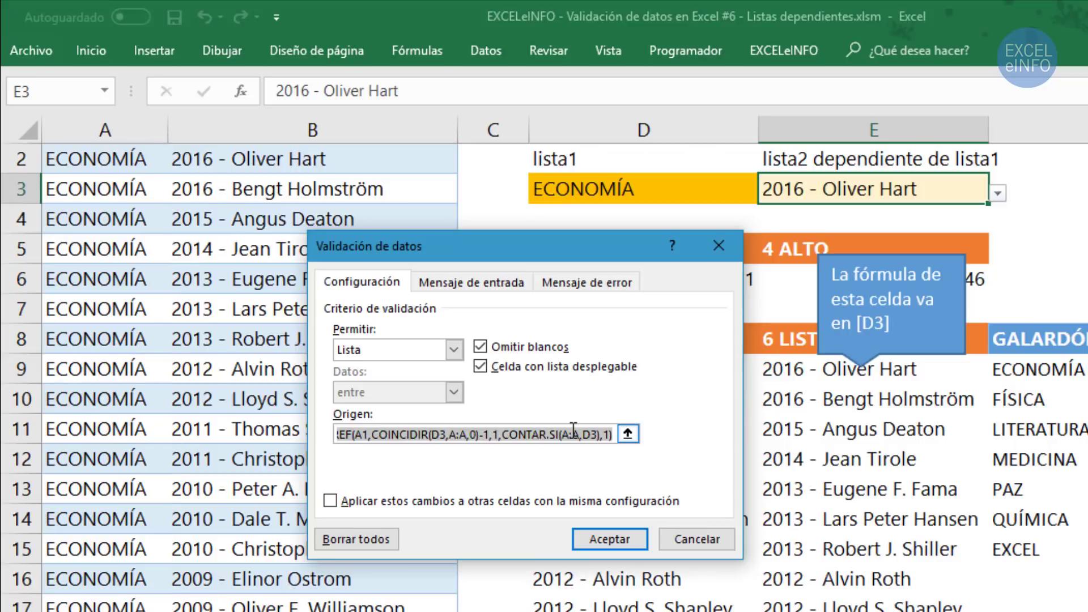
pyautogui.click(713, 544)
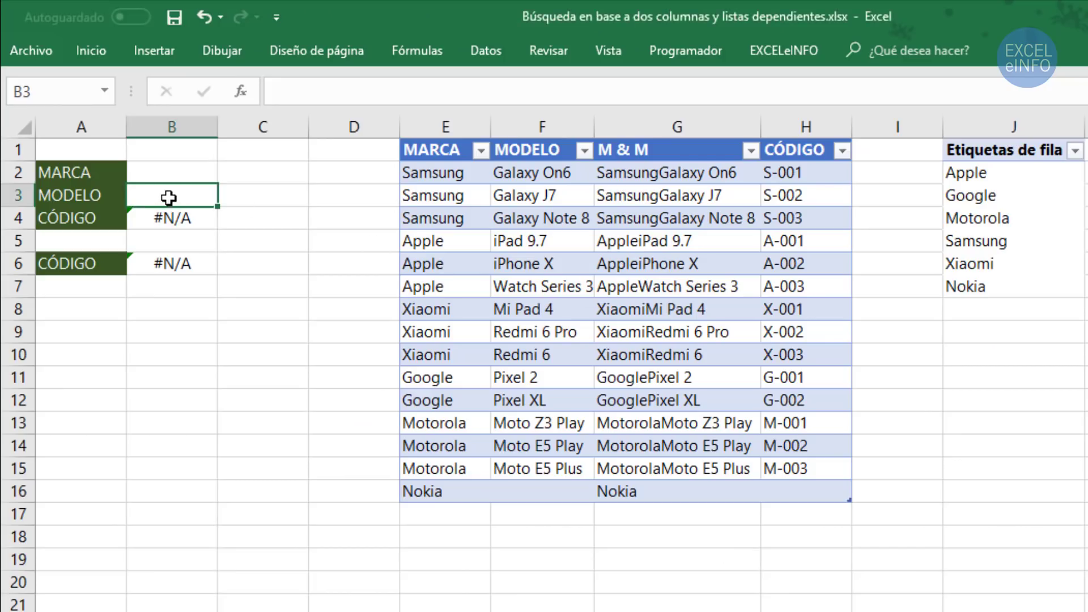
# Give B3 a List data validation and paste the copied DESREF source formula
pyautogui.click(487, 46)
pyautogui.click(1001, 127)
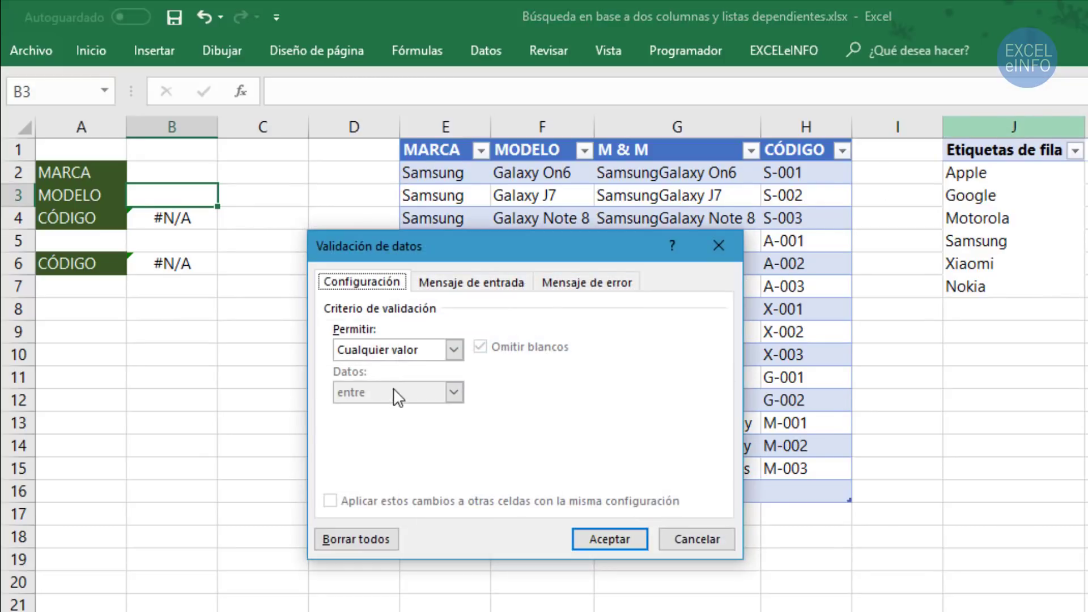
pyautogui.click(453, 350)
pyautogui.click(383, 404)
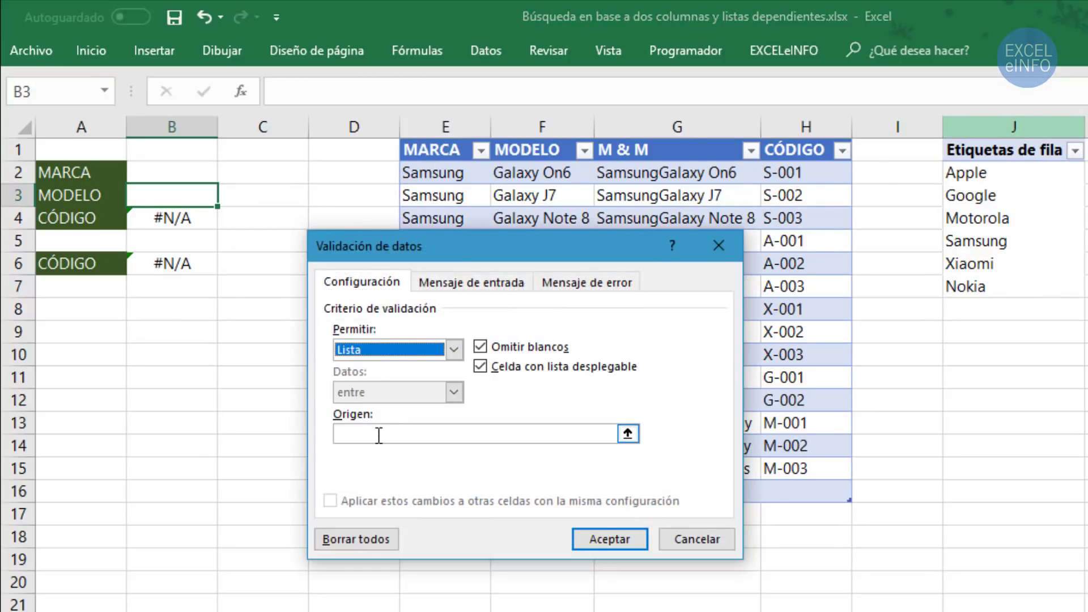
pyautogui.click(378, 434)
pyautogui.hotkey('ctrl', 'v')
# Change the formula's offset base to E1 and make COINCIDIR match B2 in column E
pyautogui.press('Home')
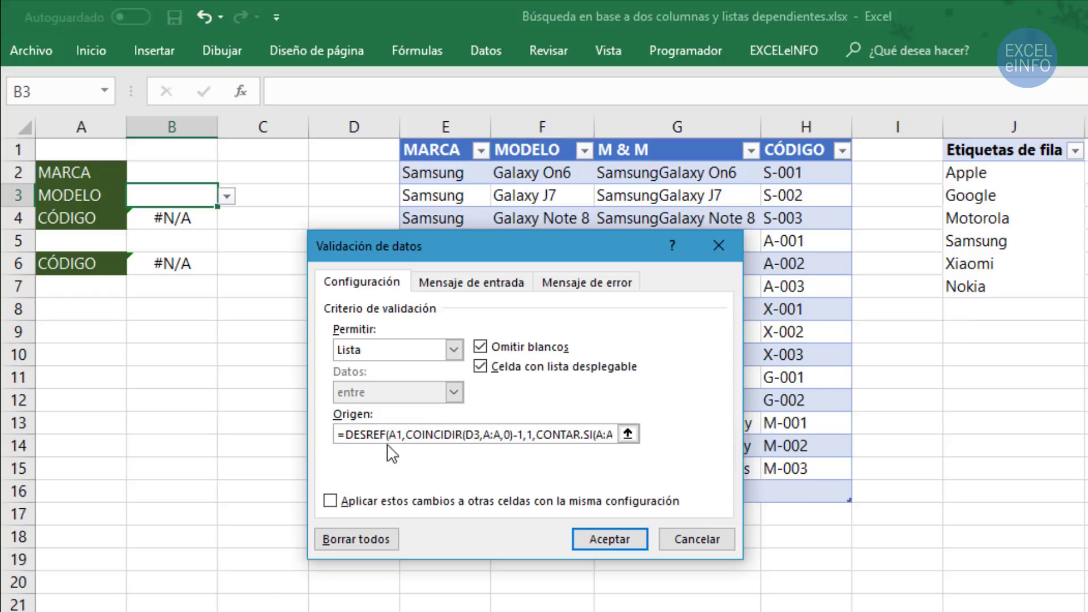
pyautogui.moveTo(391, 435); pyautogui.dragTo(397, 434)
pyautogui.click(434, 149)
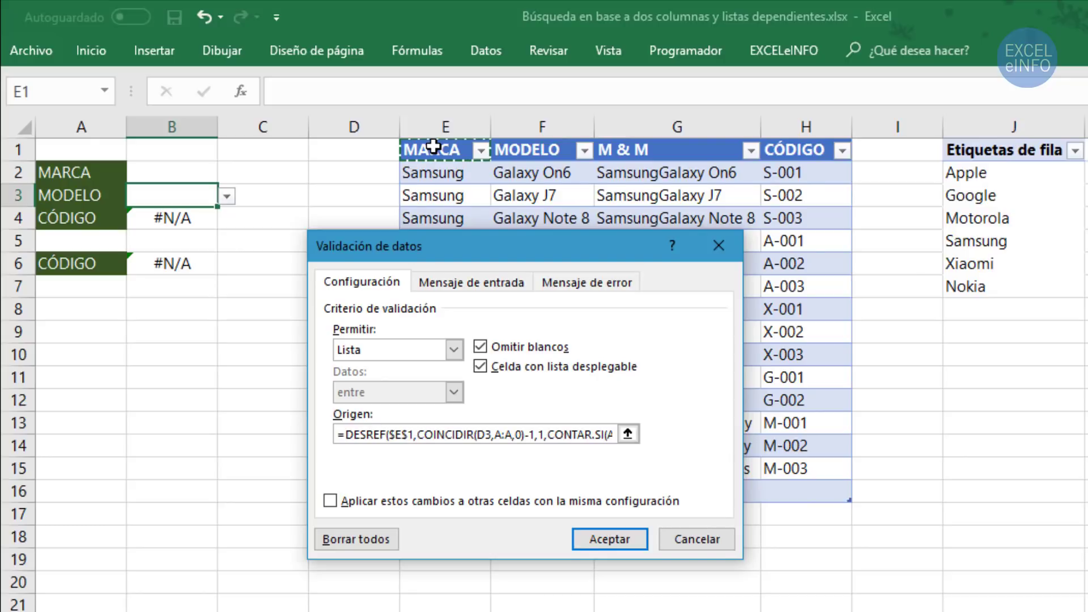
pyautogui.press('F4')
pyautogui.press('F4')
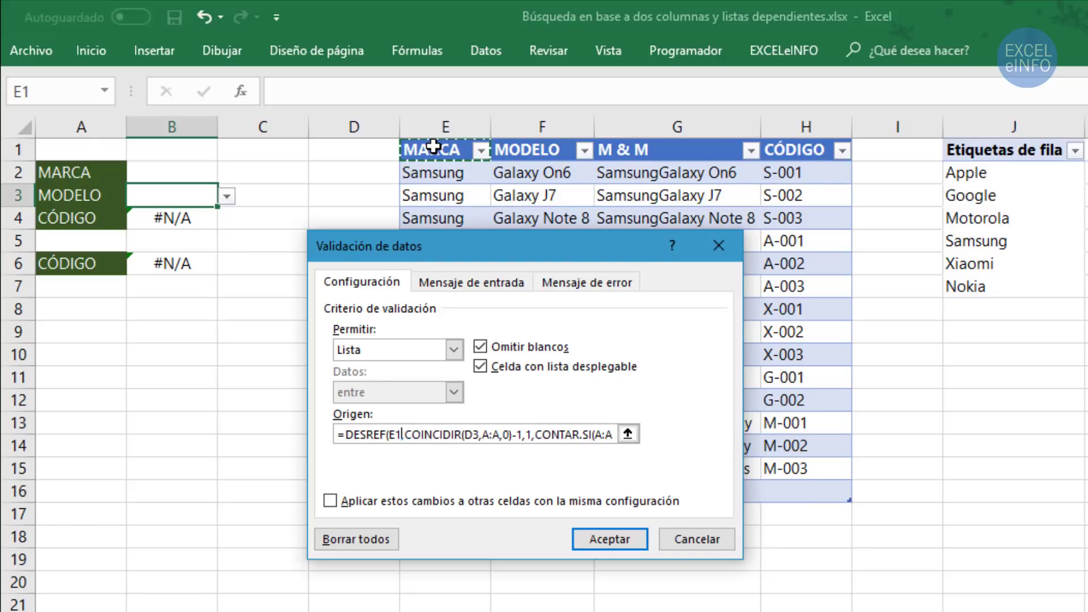
pyautogui.click(473, 434)
pyautogui.click(186, 174)
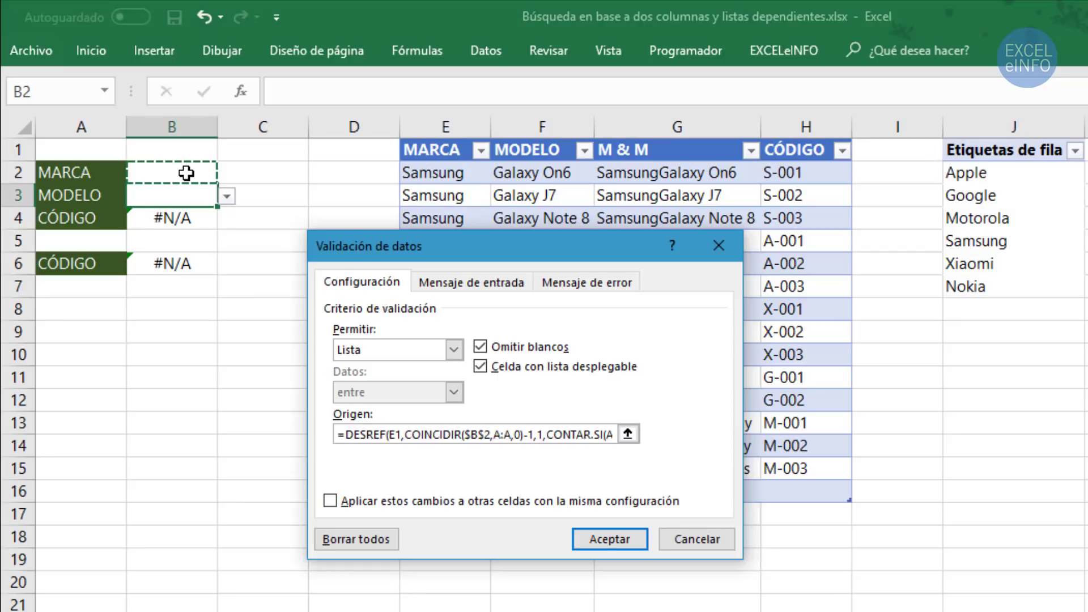
pyautogui.press('F4')
pyautogui.press('F4')
pyautogui.press('F4')
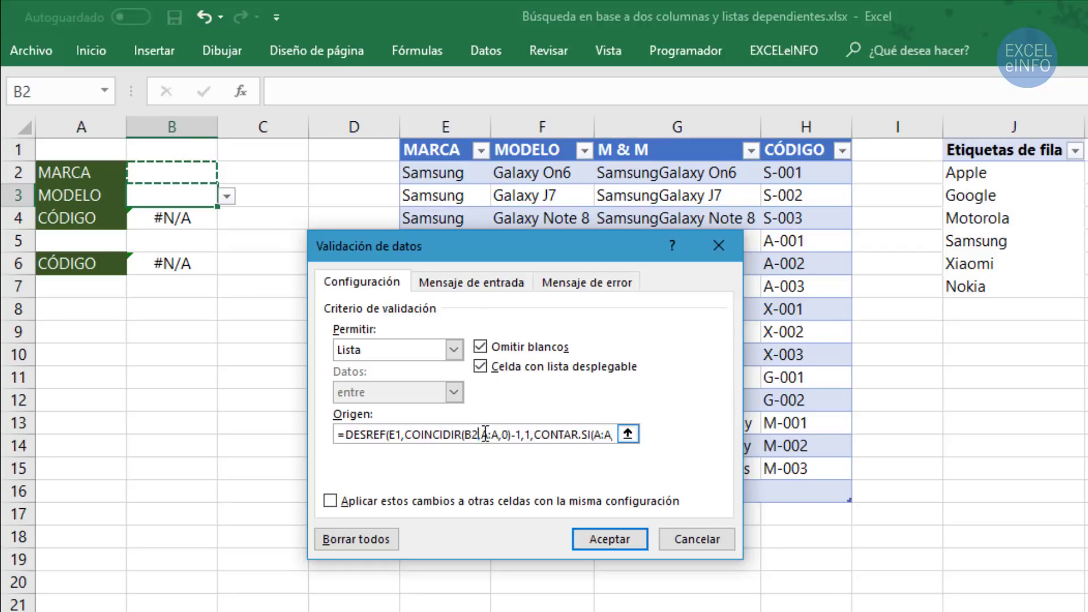
pyautogui.moveTo(485, 434); pyautogui.dragTo(491, 436)
pyautogui.click(445, 122)
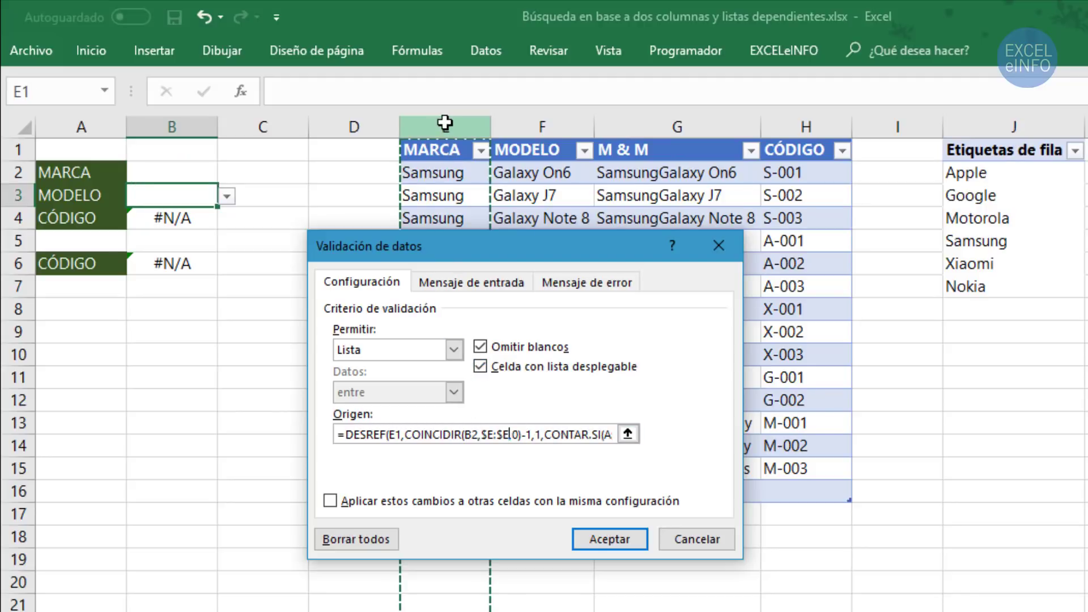
pyautogui.press('F4')
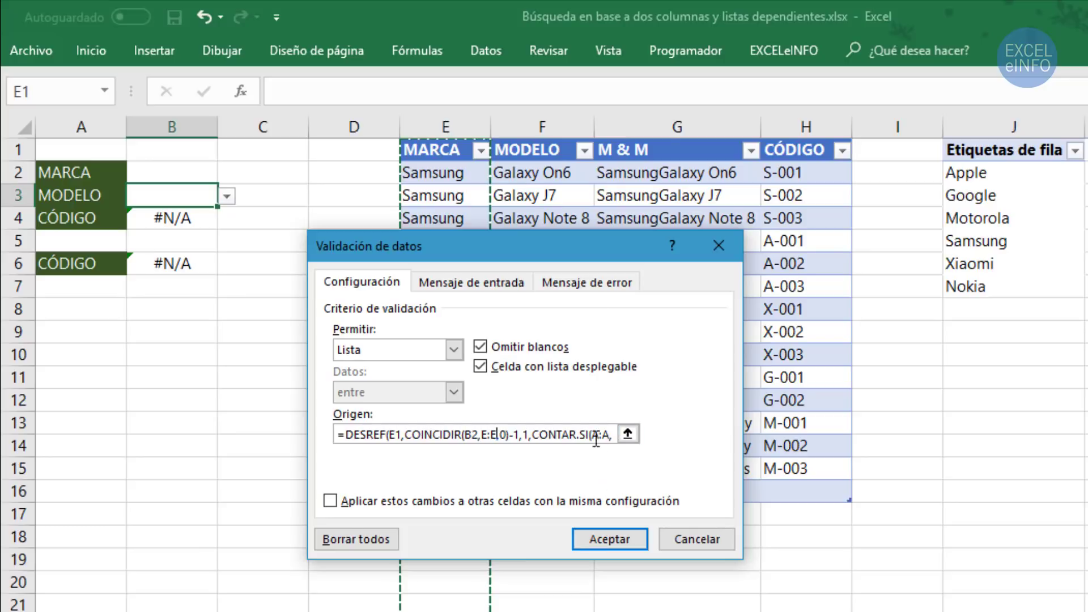
pyautogui.write('D3),1)')
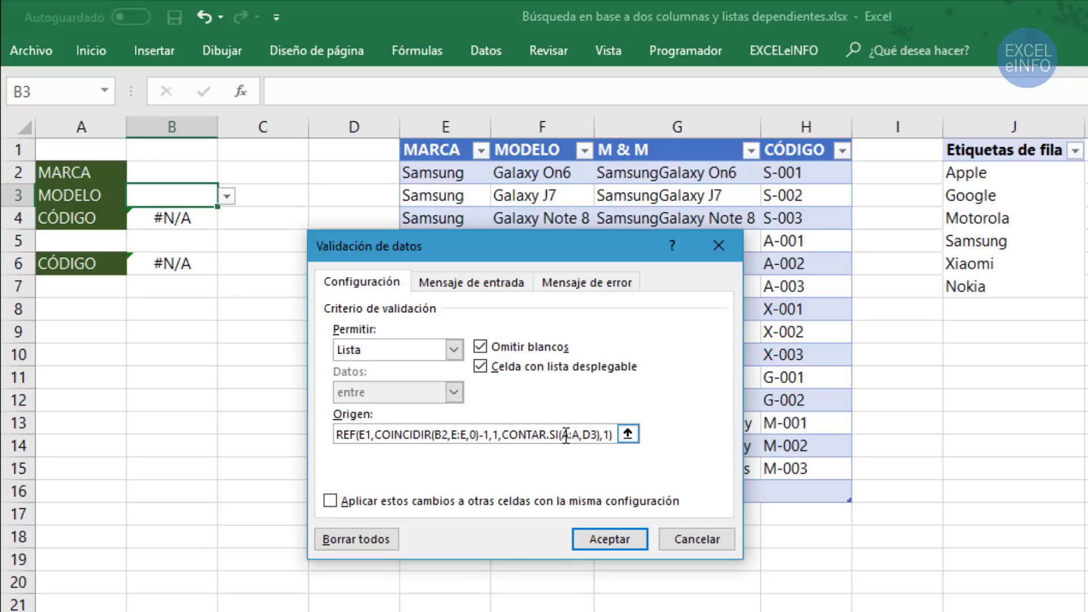
# Make CONTAR.SI count the MARCA in B2 within column E, row-locking B$2
pyautogui.moveTo(561, 435); pyautogui.dragTo(577, 435)
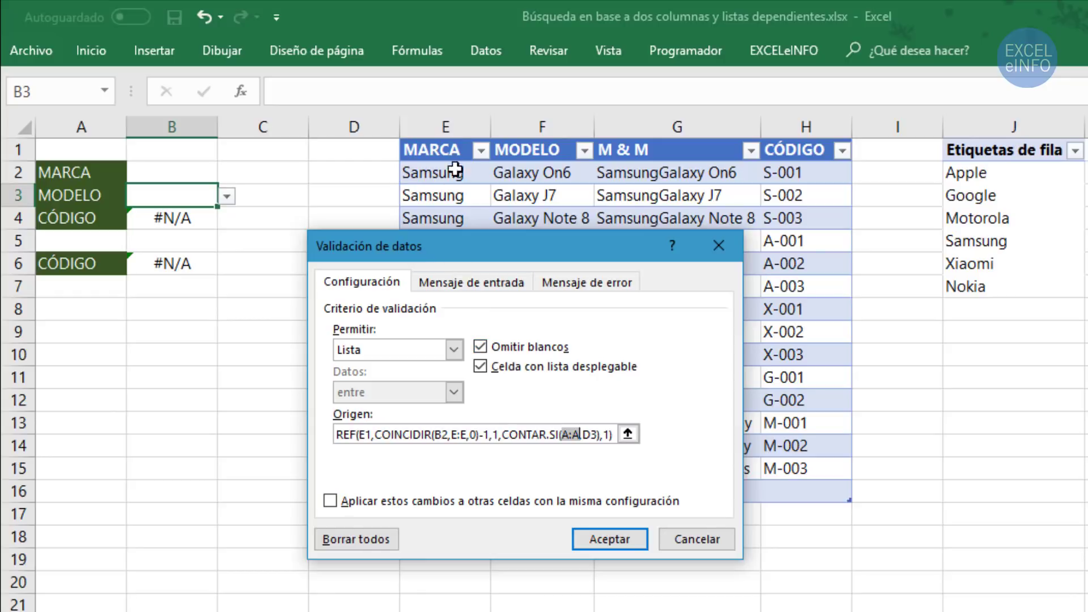
pyautogui.click(452, 126)
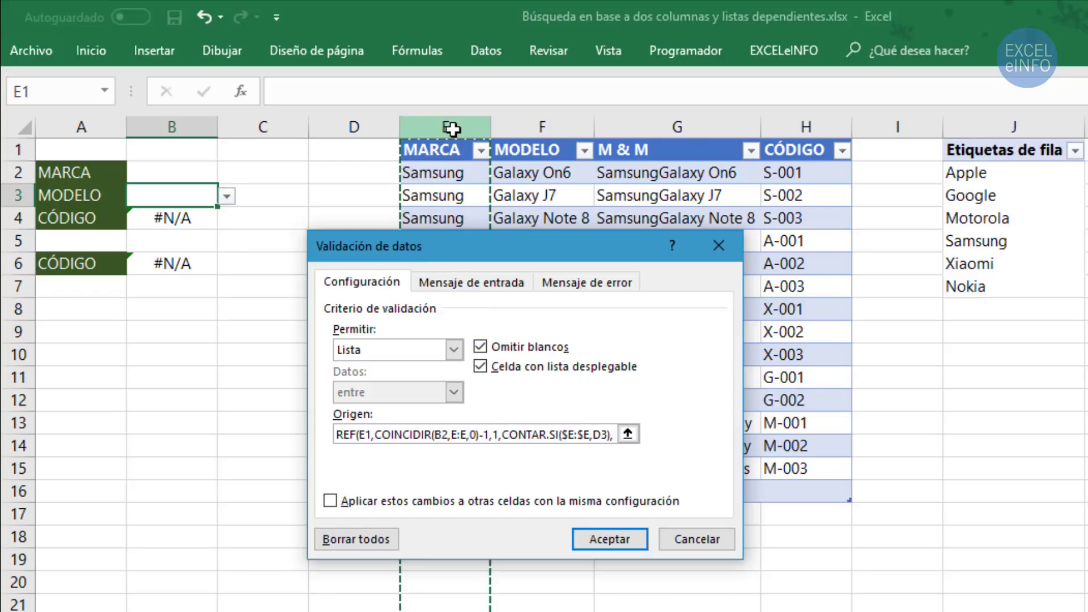
pyautogui.press('F4')
pyautogui.write('1)')
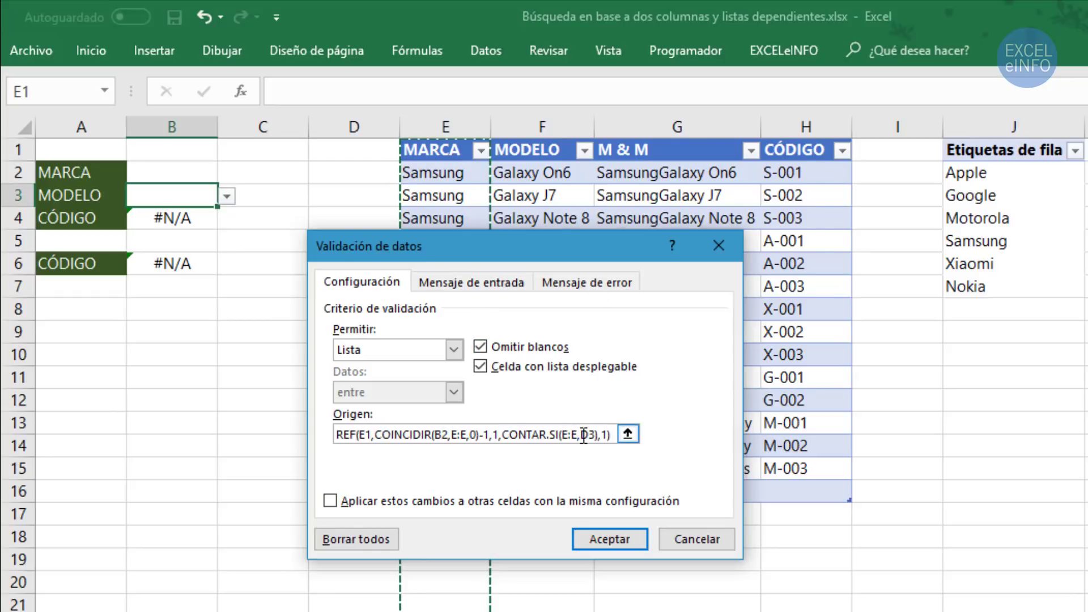
pyautogui.moveTo(583, 436); pyautogui.dragTo(590, 437)
pyautogui.click(204, 170)
pyautogui.press('F4')
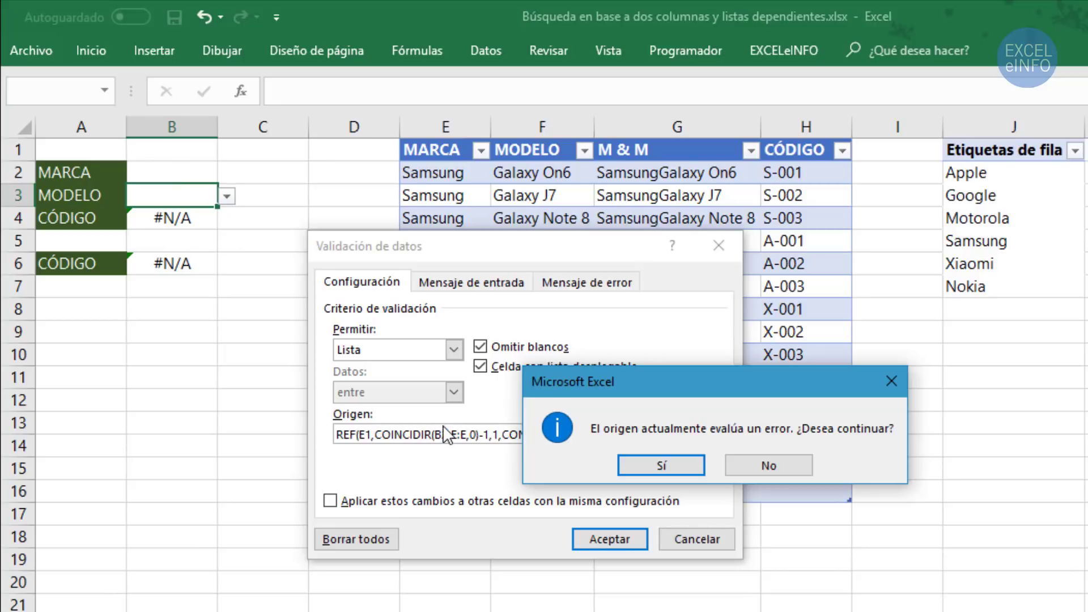
# Accept the source error warning, then pick Apple and iPad 9.7 from the B2/B3 dropdowns
pyautogui.click(661, 466)
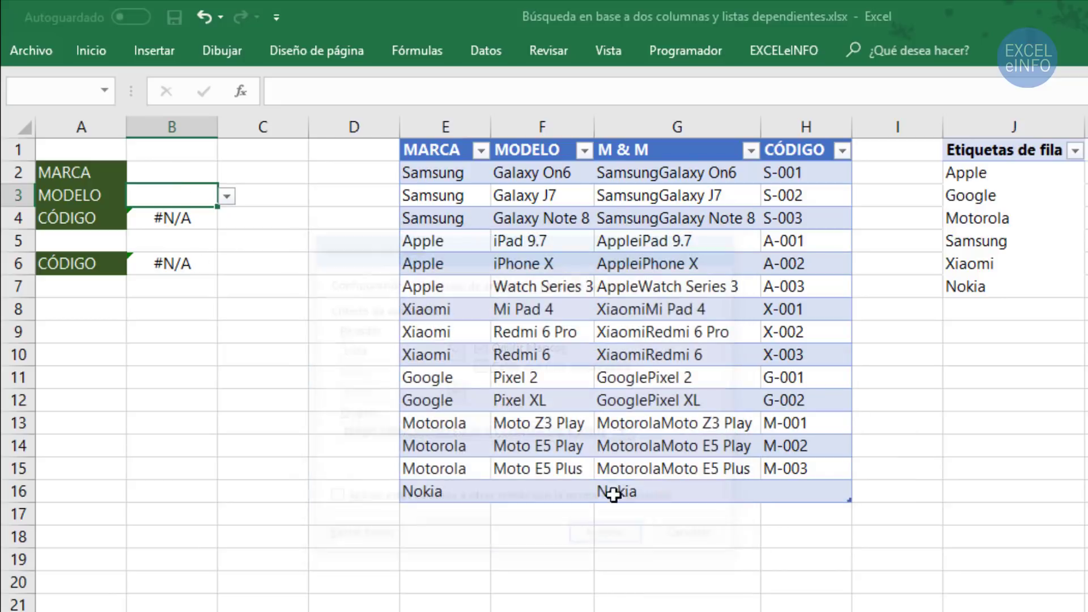
pyautogui.click(187, 164)
pyautogui.click(227, 175)
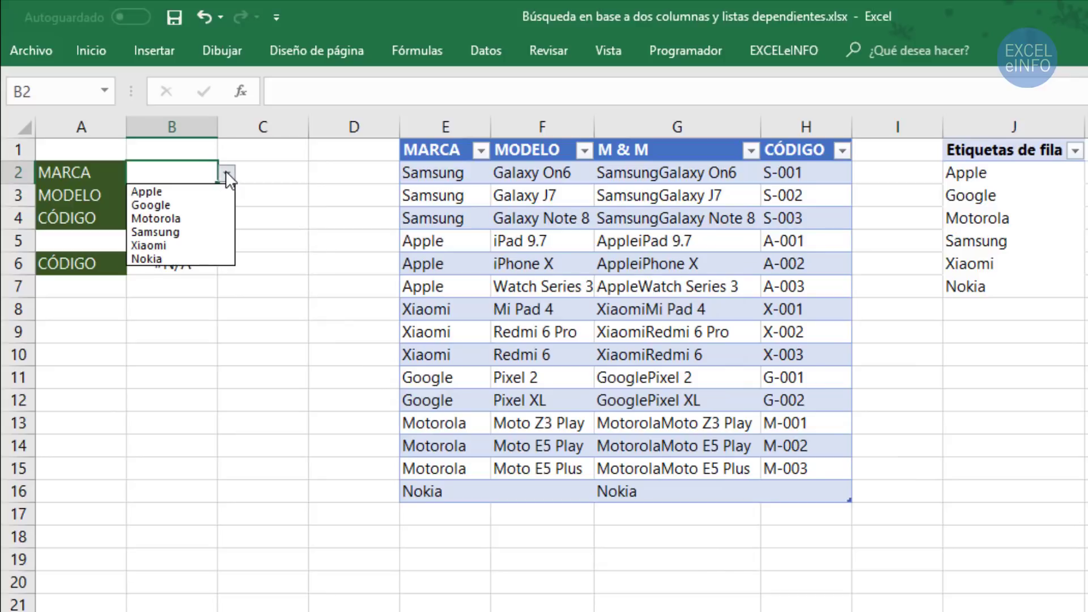
pyautogui.click(206, 191)
pyautogui.click(210, 193)
pyautogui.click(226, 198)
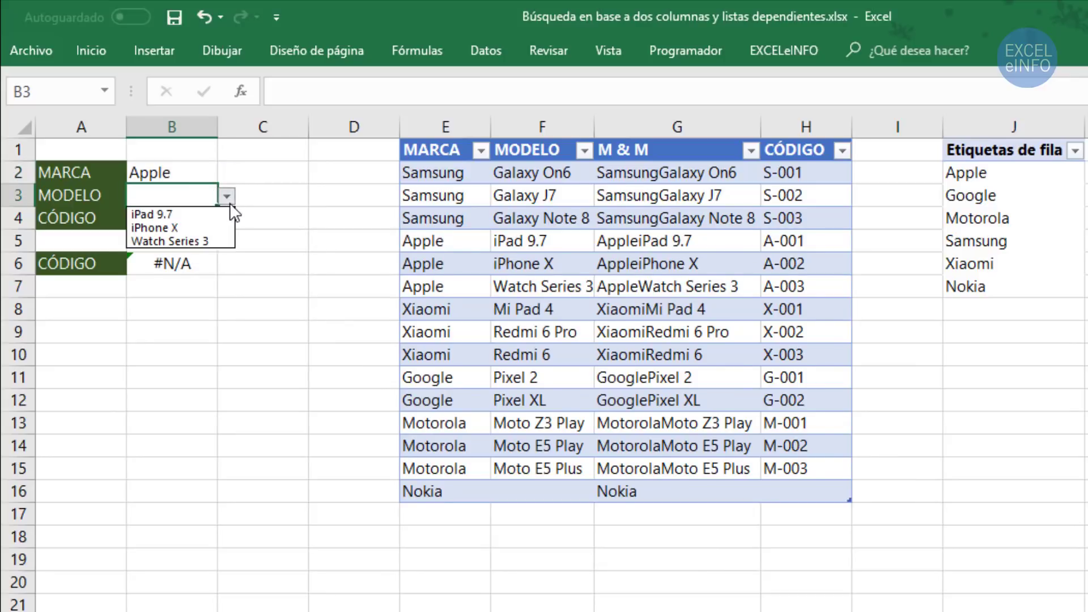
pyautogui.click(213, 214)
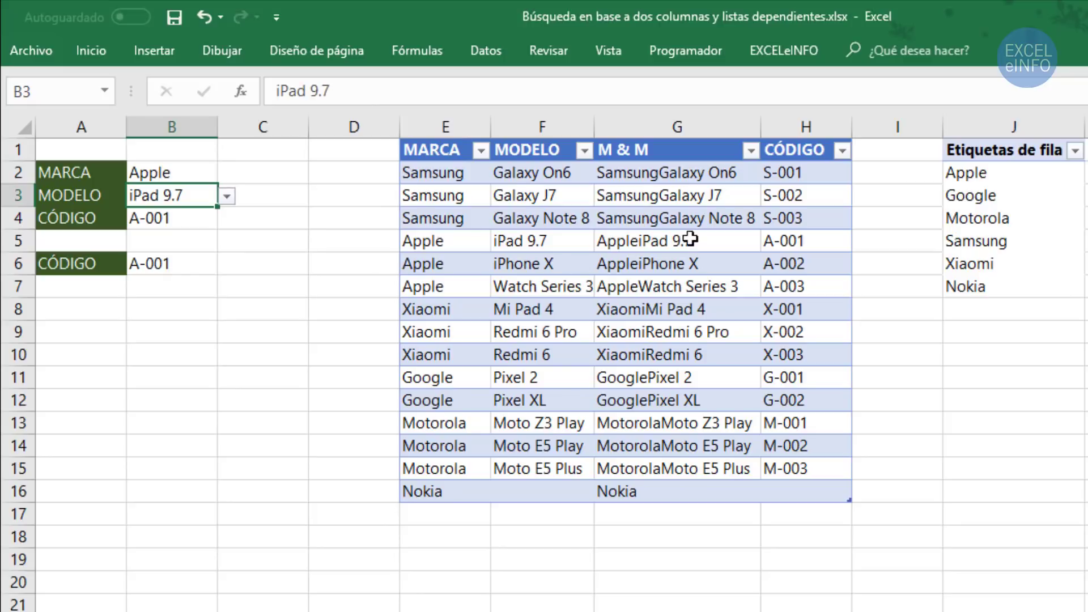
# Compare the Apple keys in G5:G7 and B4's formula with the matching code A-001 in H5
pyautogui.moveTo(690, 240); pyautogui.dragTo(682, 287)
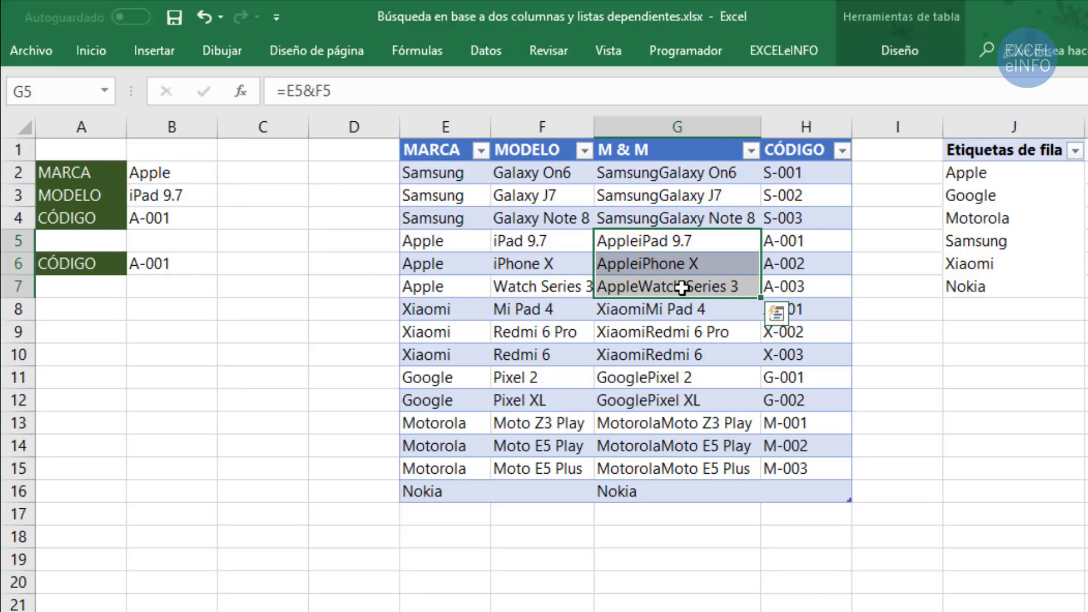
pyautogui.click(154, 214)
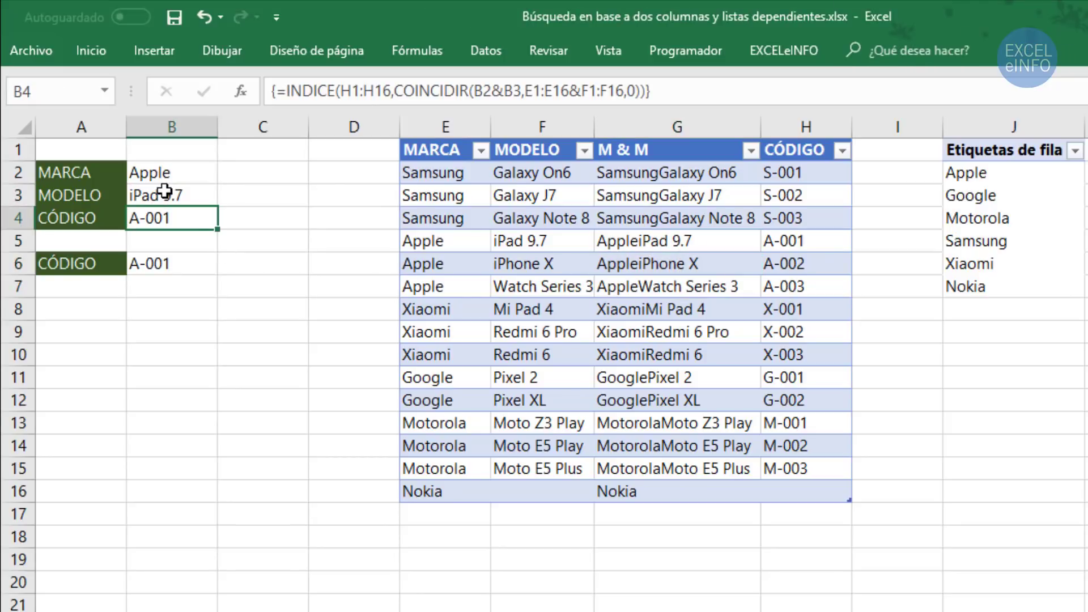
pyautogui.click(164, 191)
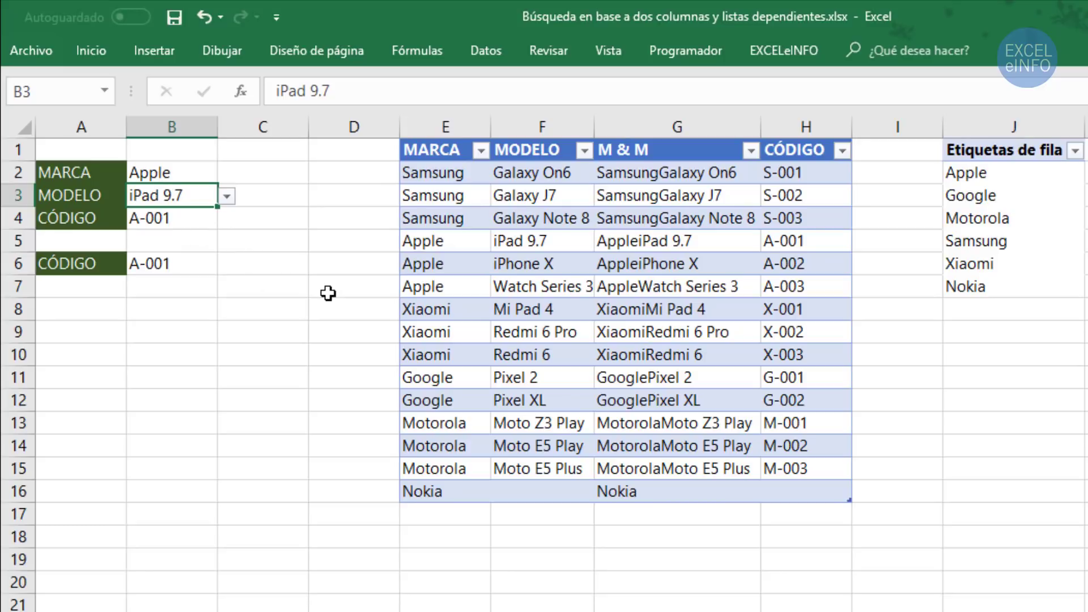
pyautogui.click(812, 241)
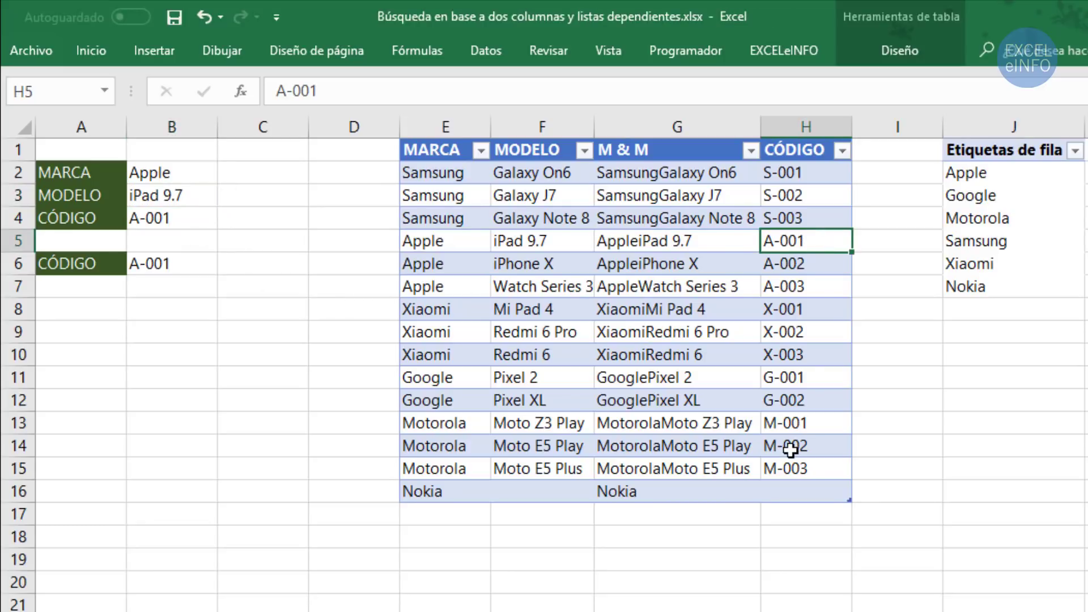
# Choose Motorola as MARCA and Moto E5 Plus as MODELO using the keyboard dropdowns
pyautogui.press('Left')
pyautogui.press('Left')
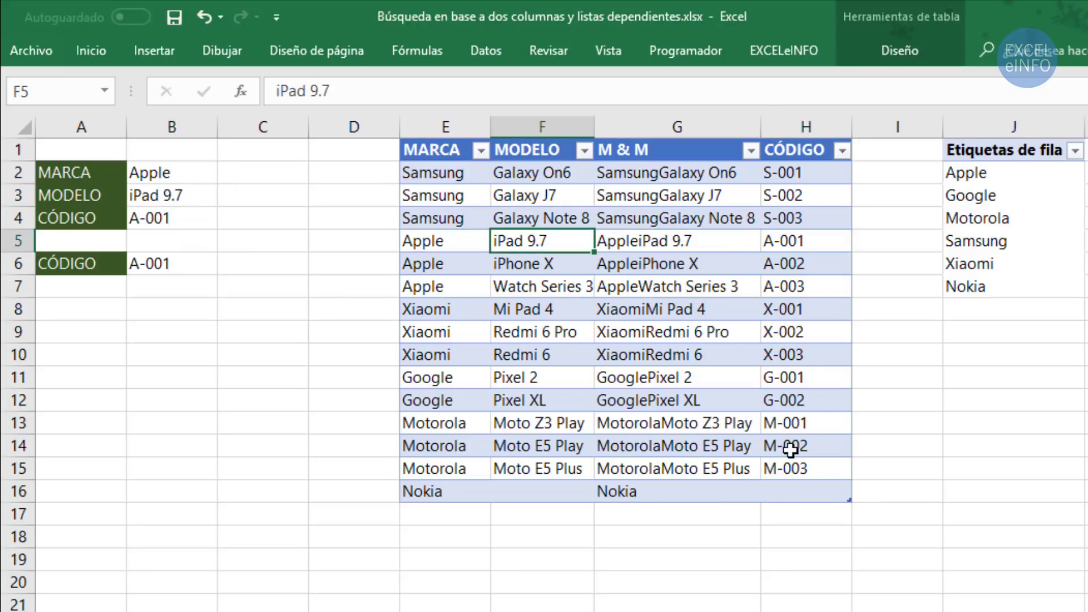
pyautogui.press('Left')
pyautogui.press('Left')
pyautogui.press('Left')
pyautogui.press('Left')
pyautogui.press('Up')
pyautogui.press('Up')
pyautogui.press('Up')
pyautogui.hotkey('alt', 'Down')
pyautogui.press('Down')
pyautogui.press('Down')
pyautogui.press('Down')
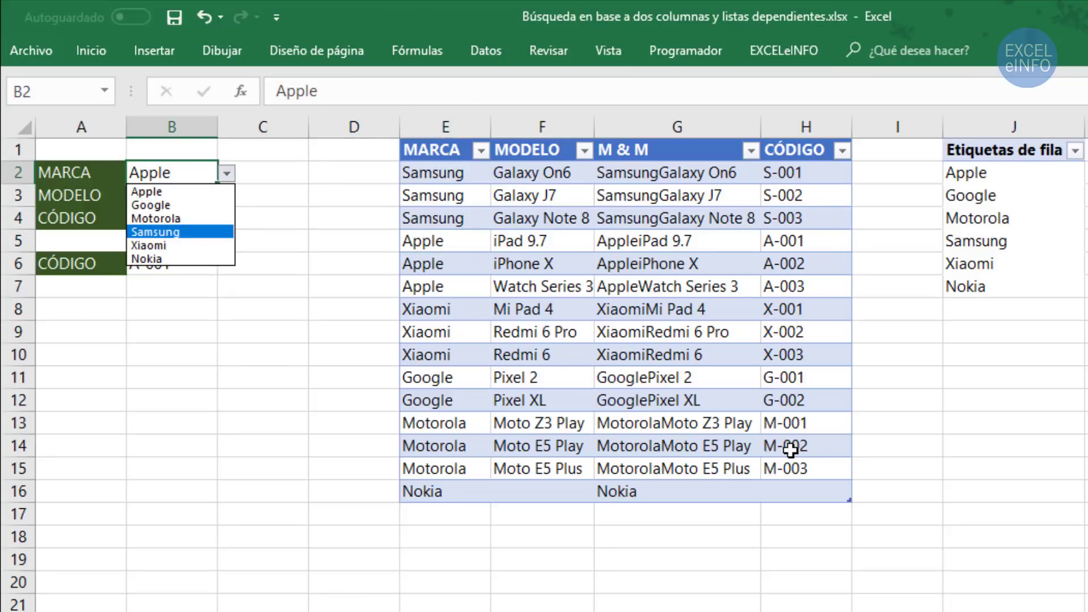
pyautogui.press('Up')
pyautogui.press('Return')
pyautogui.press('Down')
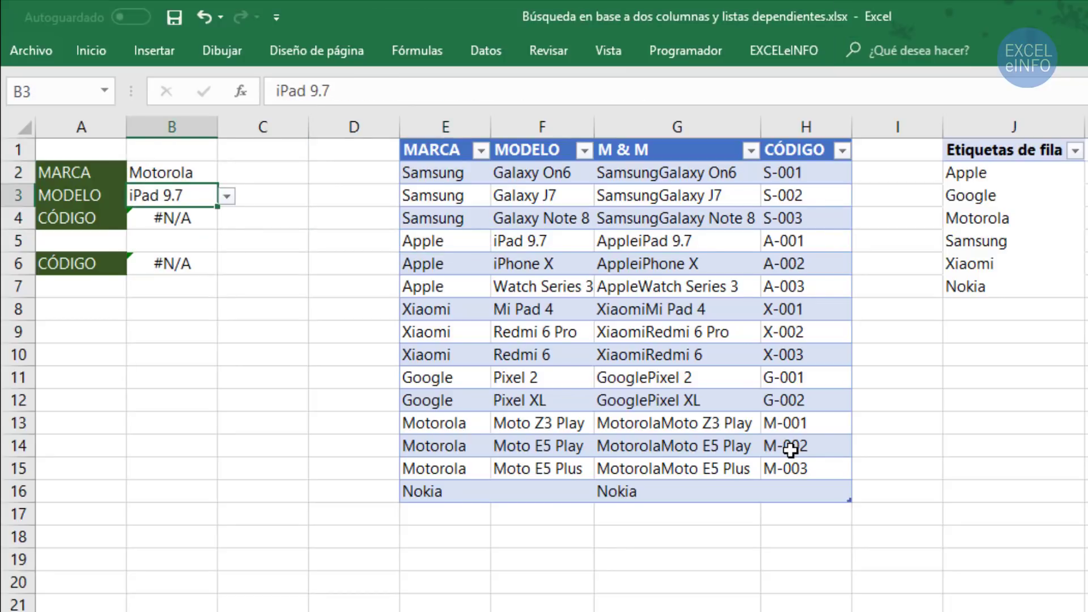
pyautogui.hotkey('alt', 'Down')
pyautogui.press('Down')
pyautogui.press('Down')
pyautogui.press('Down')
pyautogui.press('Return')
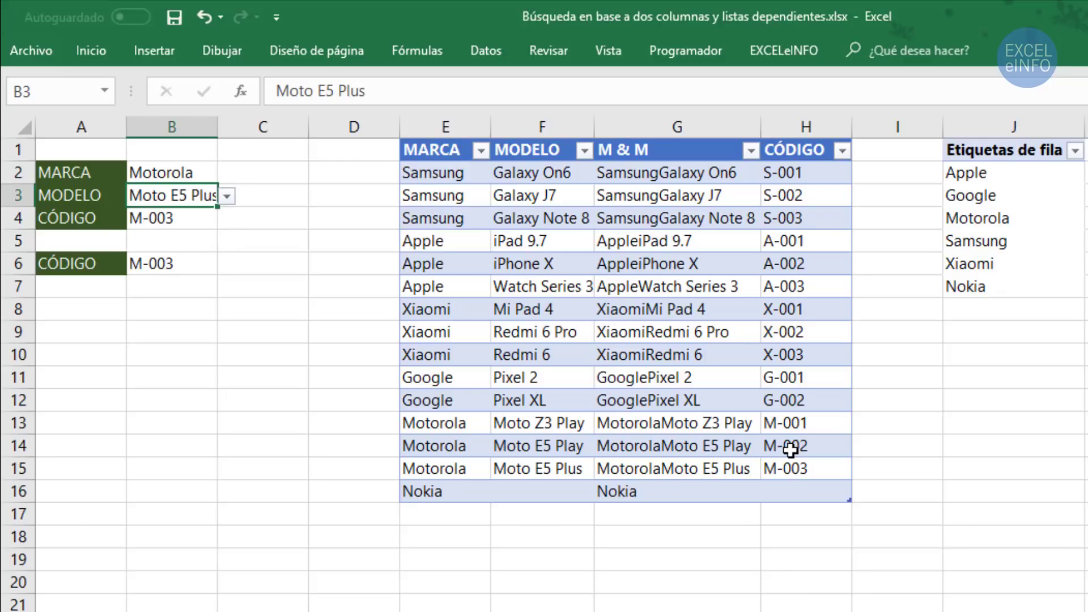
# Verify B4 returns M-003, matching the Motorola / Moto E5 Plus row in H15
pyautogui.click(181, 217)
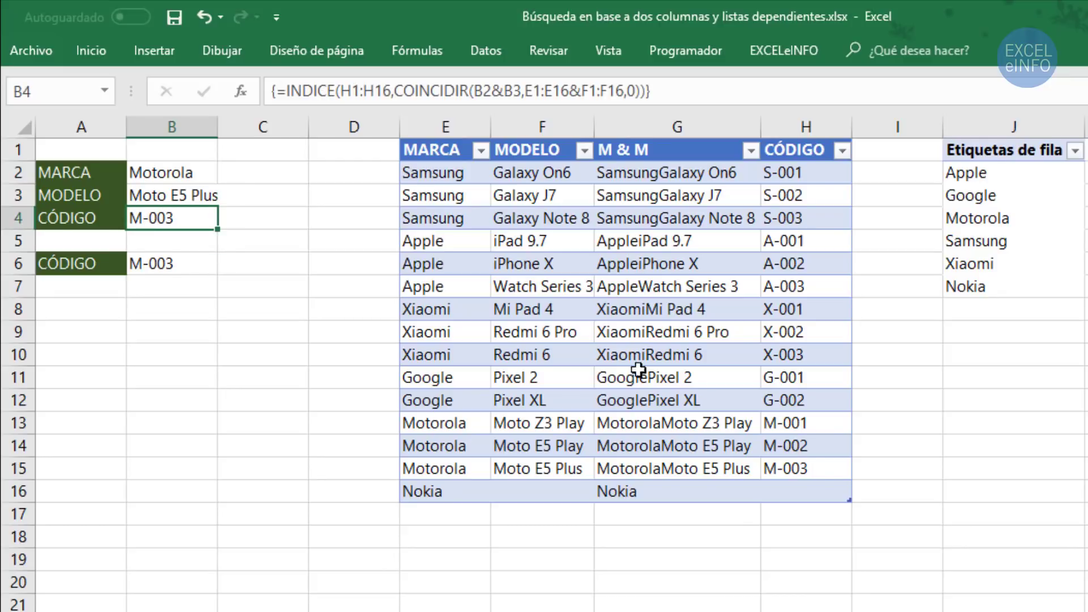
pyautogui.click(822, 471)
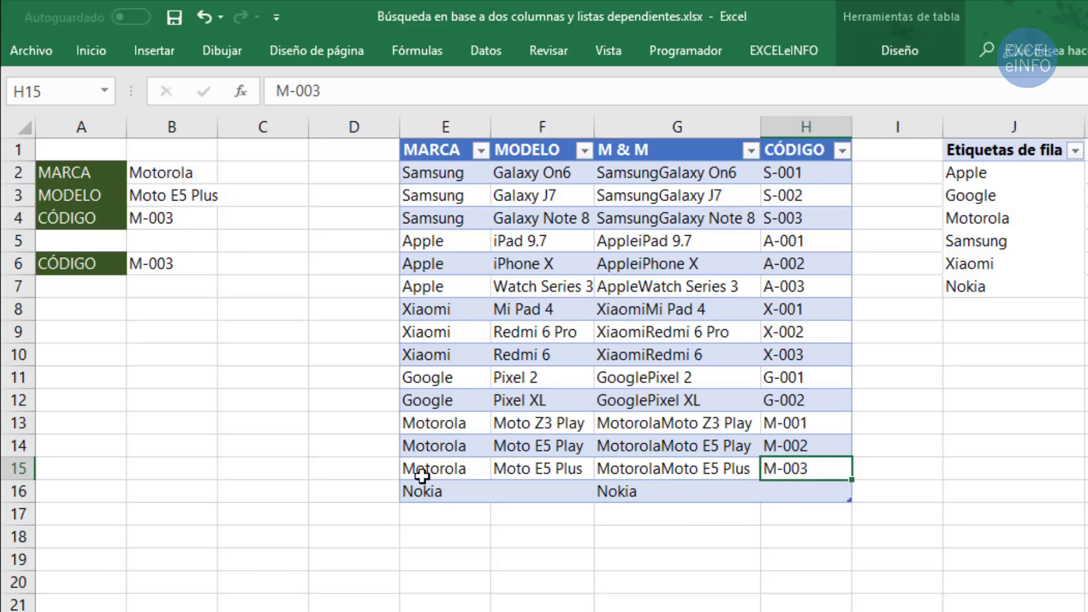
pyautogui.moveTo(424, 471); pyautogui.dragTo(517, 470)
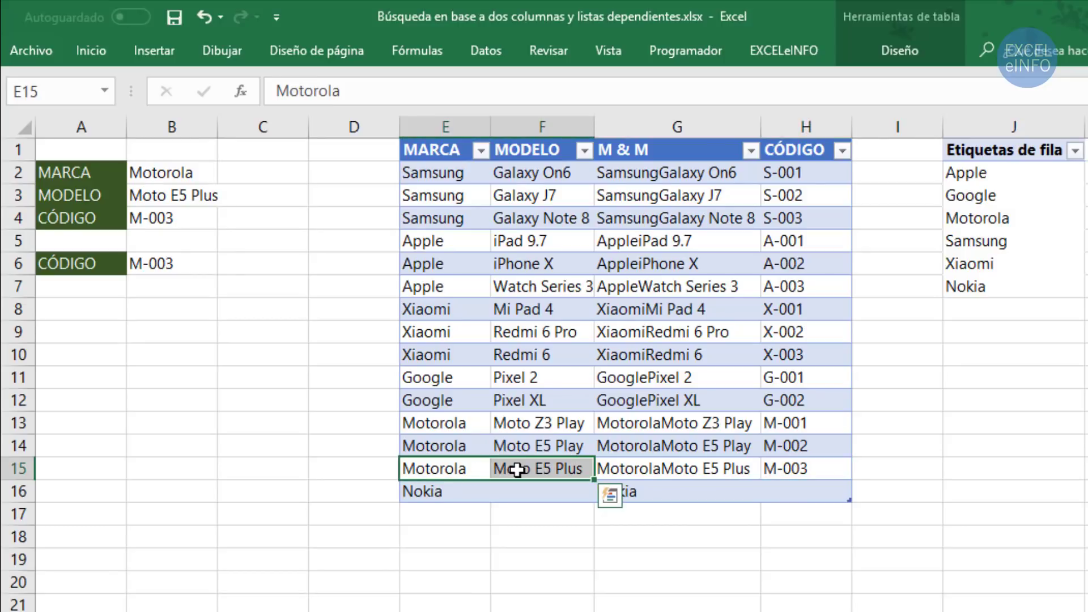
pyautogui.doubleClick(177, 221)
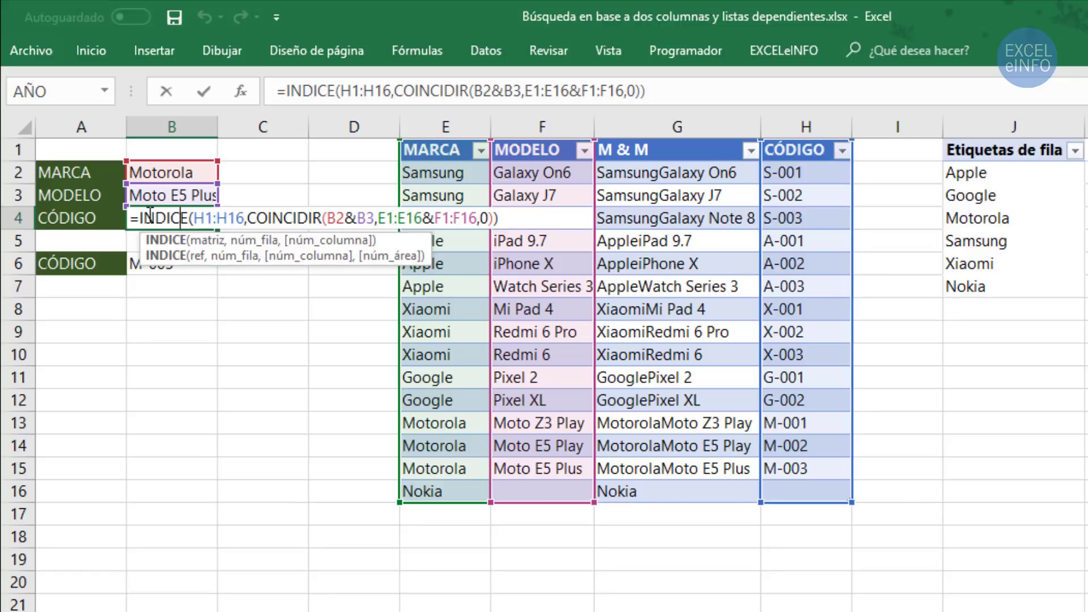
pyautogui.press('Escape')
pyautogui.doubleClick(175, 260)
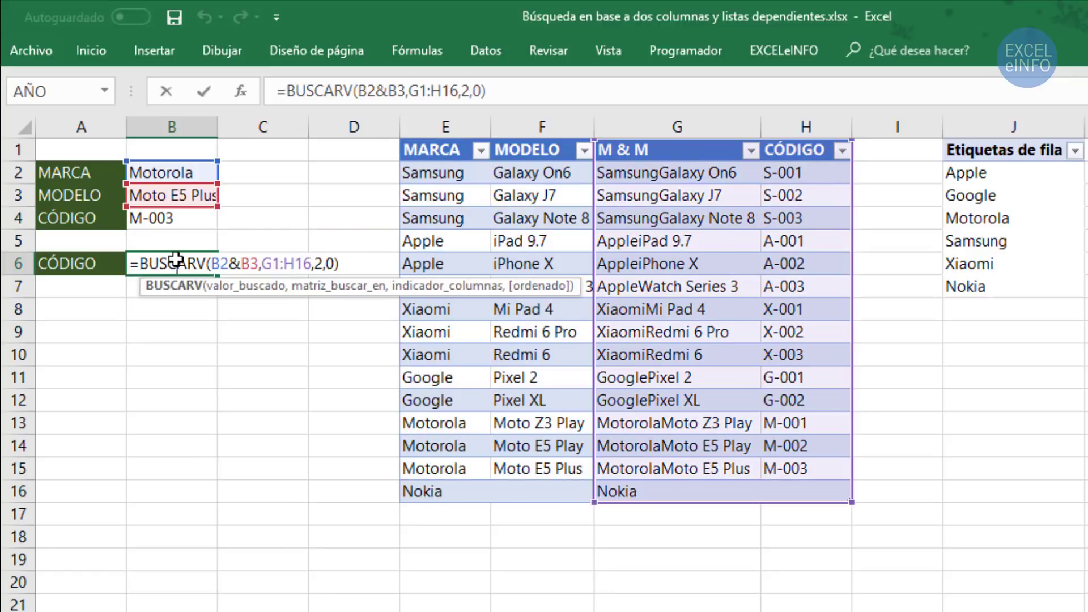
pyautogui.press('Escape')
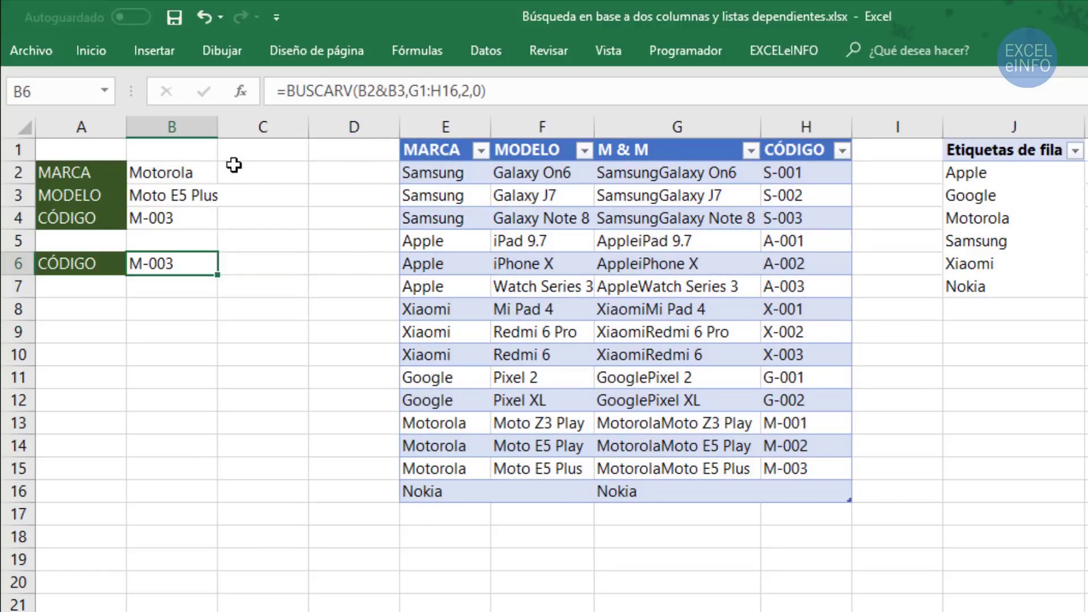
pyautogui.click(207, 170)
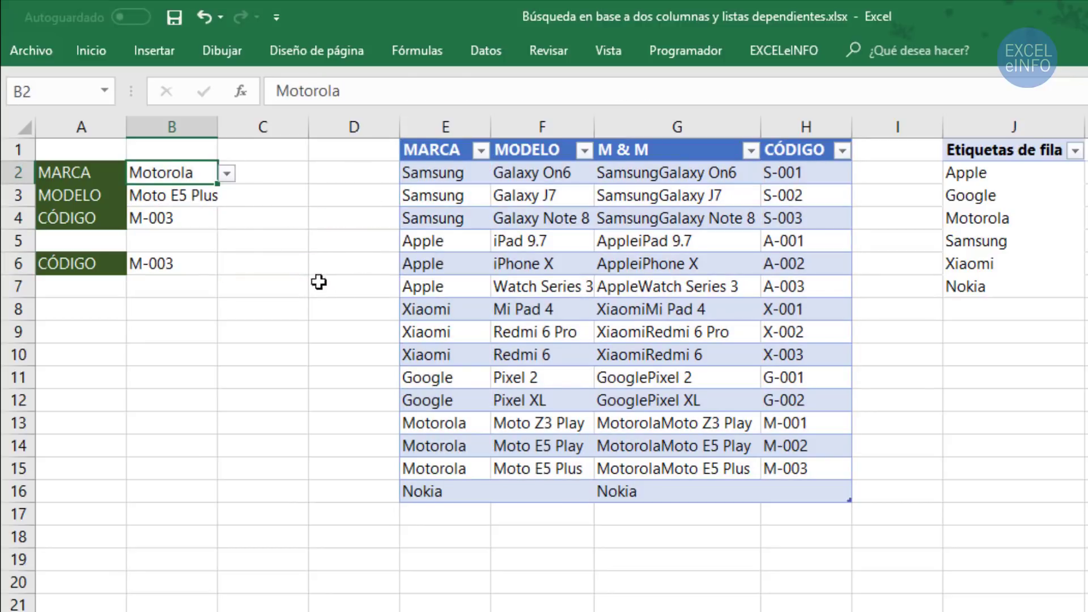
pyautogui.click(211, 197)
pyautogui.click(226, 196)
pyautogui.click(226, 198)
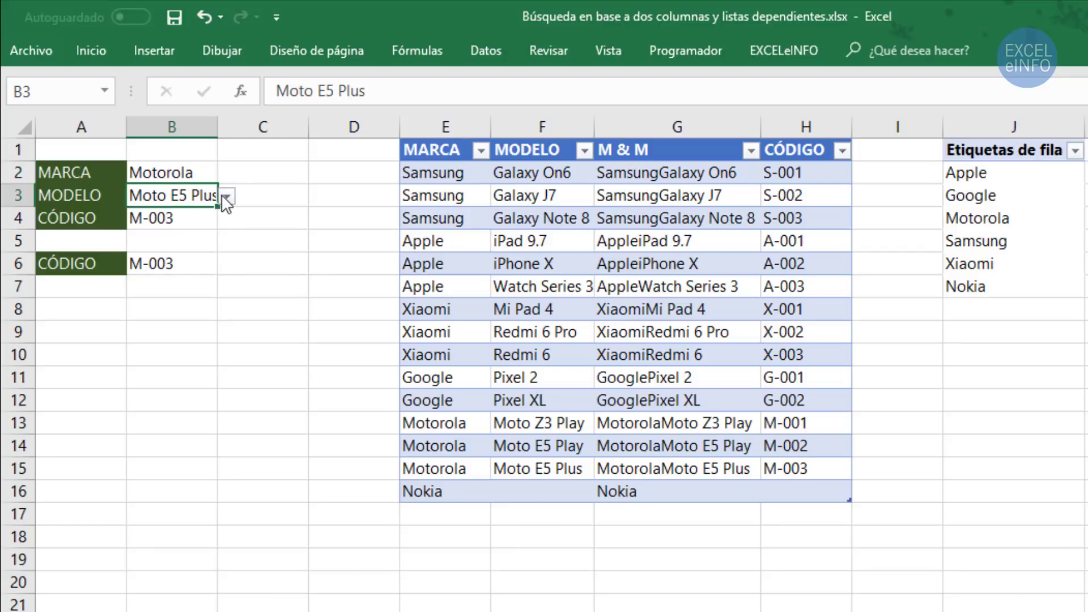
pyautogui.click(214, 170)
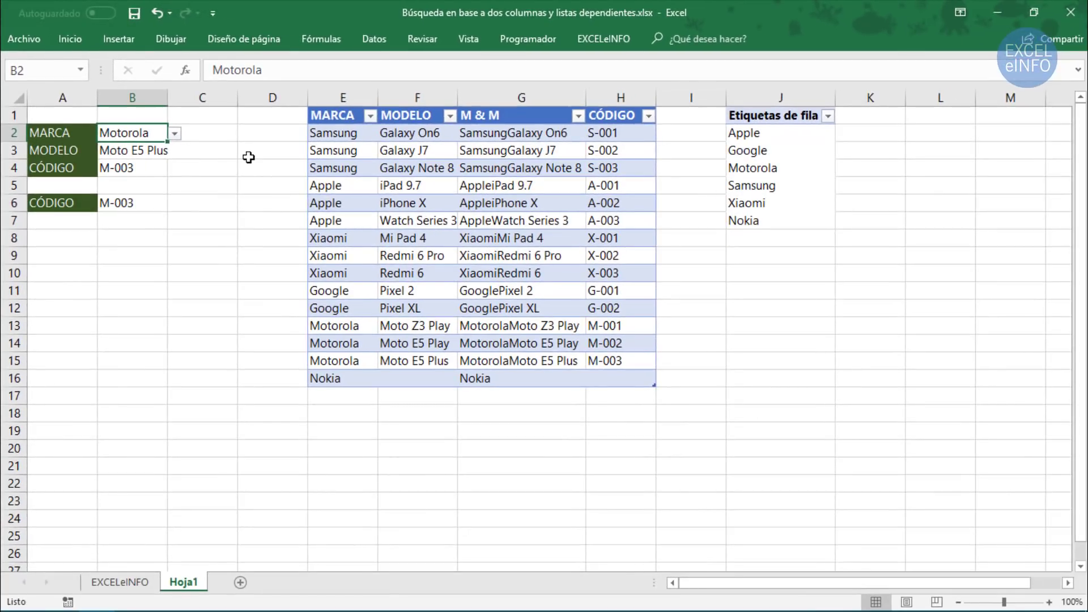
# Open and close the B2 brand and B3 model dropdowns unchanged, then switch to Firefox
pyautogui.hotkey('alt', 'Down')
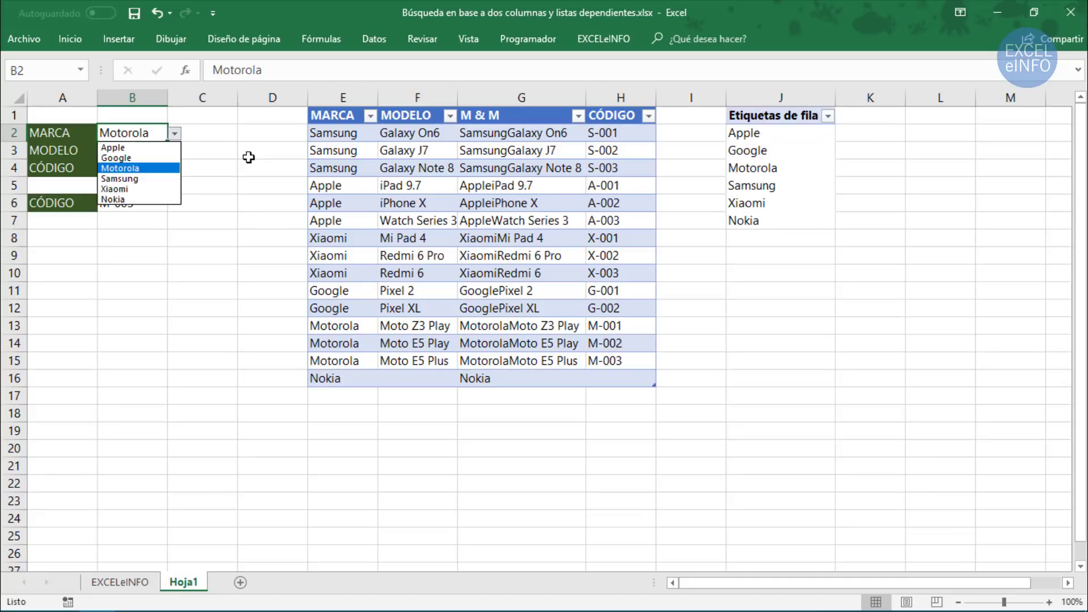
pyautogui.press('Escape')
pyautogui.press('Down')
pyautogui.hotkey('alt', 'Down')
pyautogui.press('Escape')
pyautogui.press('Up')
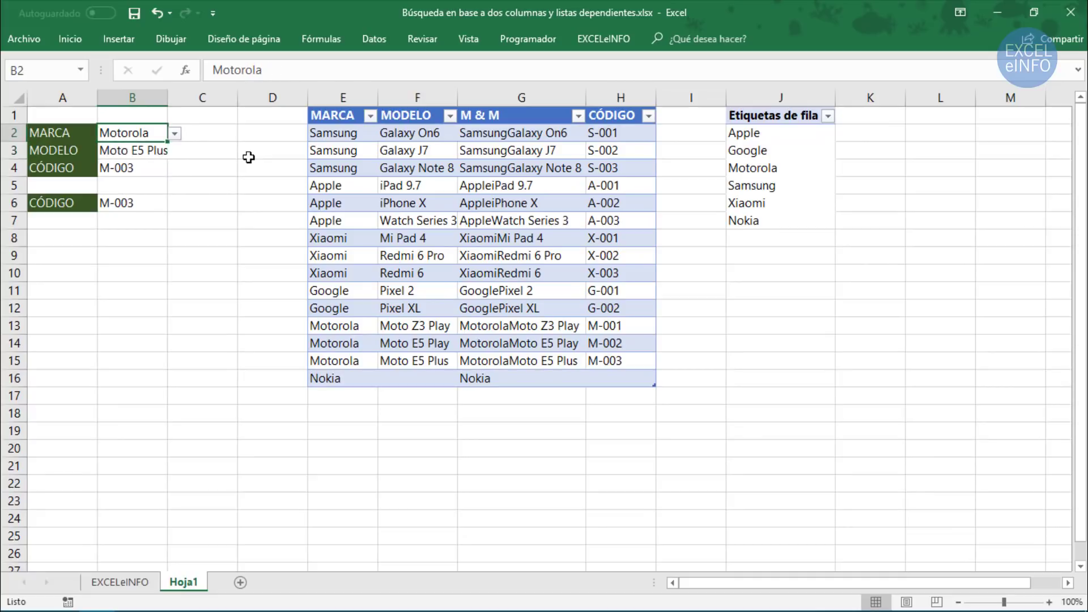
pyautogui.hotkey('alt', 'Tab')
pyautogui.hotkey('alt', 'Tab')
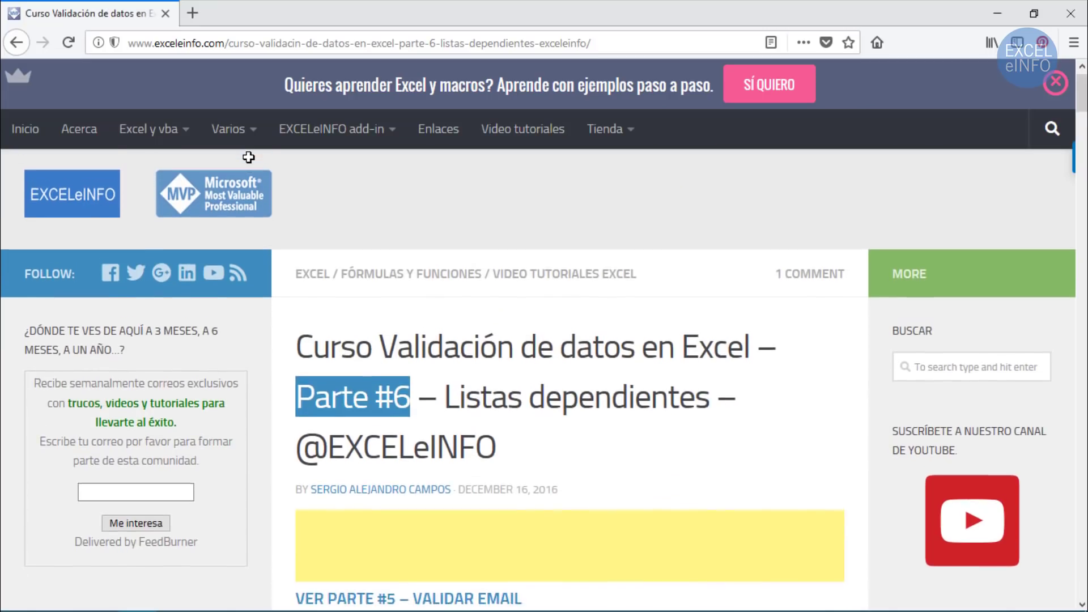
# Clear the title selection in Firefox and switch windows, ending on the Excel lookup workbook
pyautogui.click(733, 429)
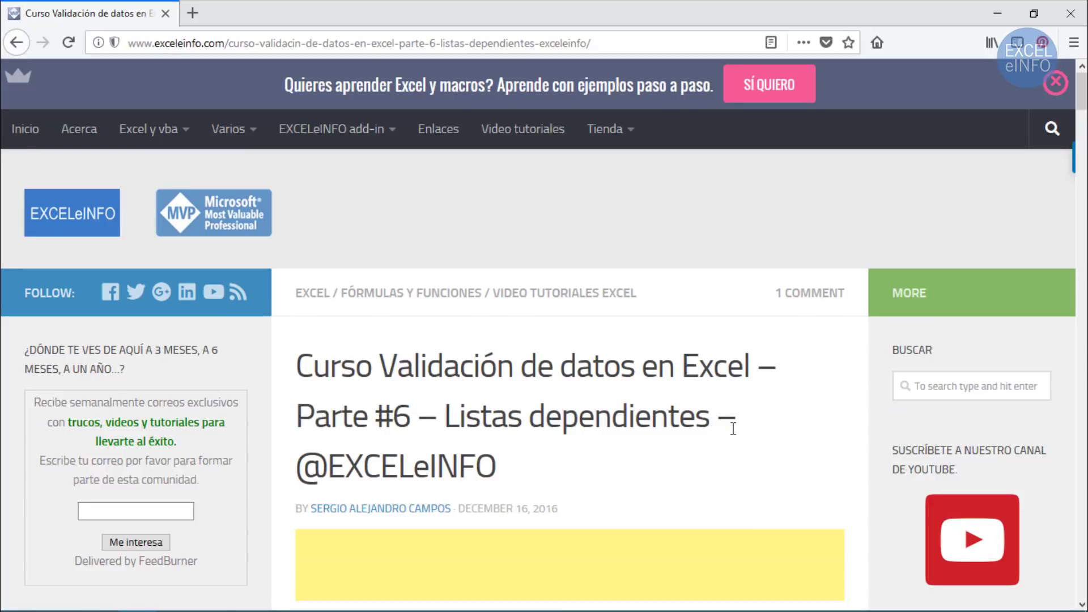
pyautogui.hotkey('alt', 'Tab')
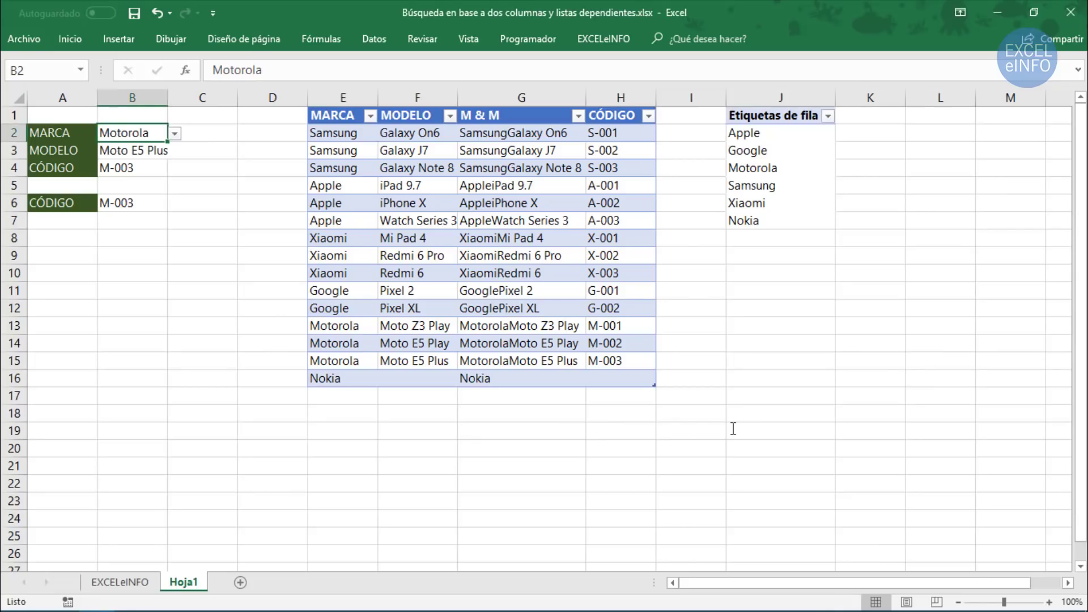
pyautogui.hotkey('alt', 'Tab')
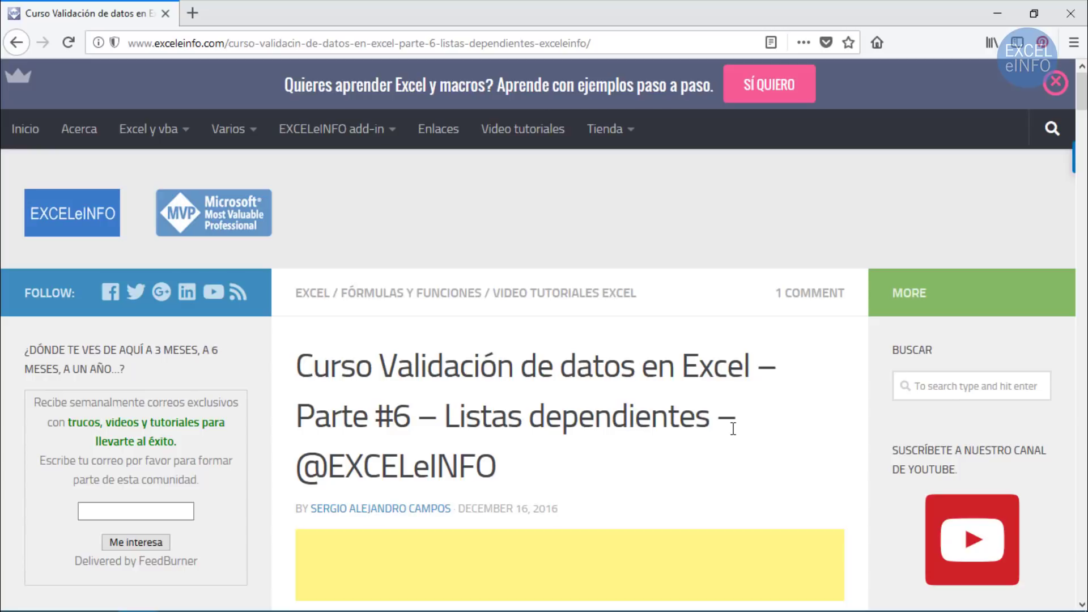
pyautogui.hotkey('alt', 'Tab')
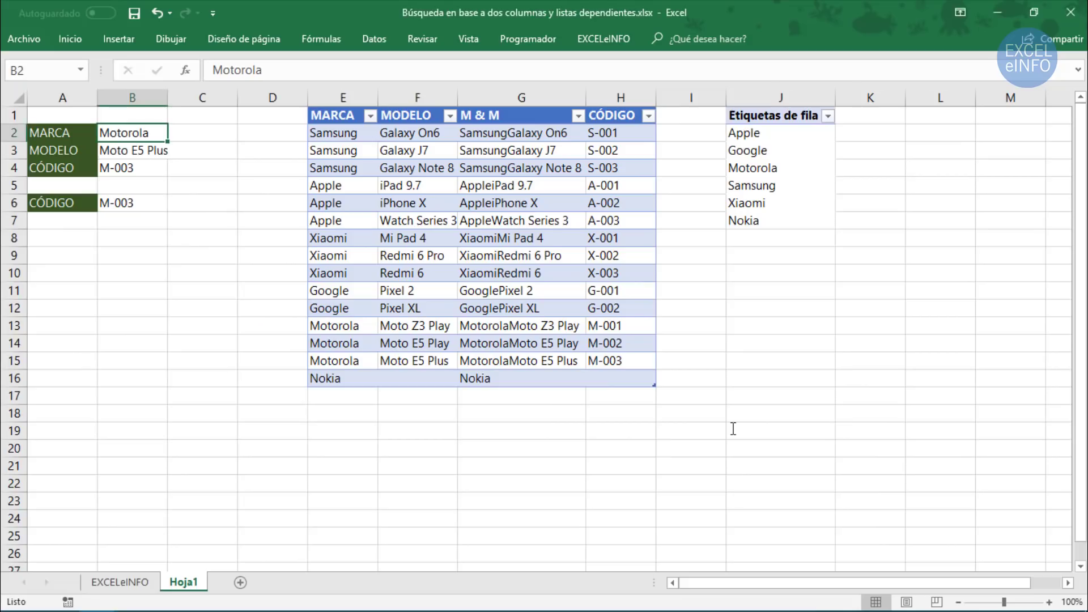